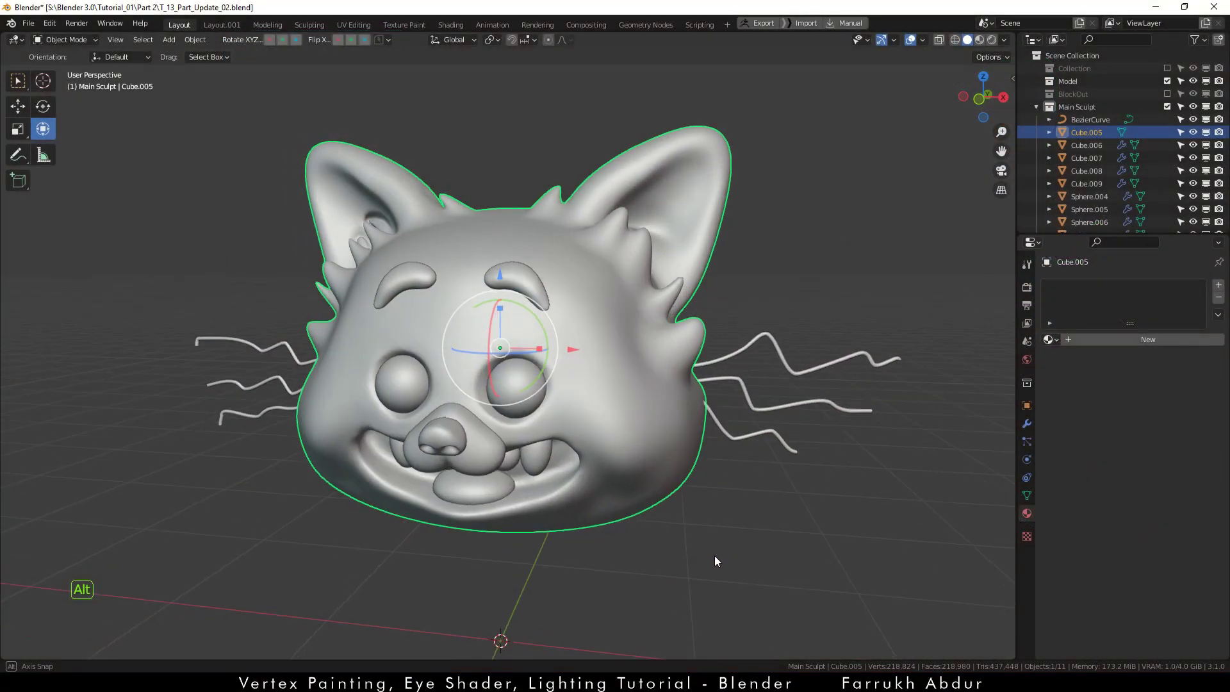
Step: Create a new material on the head mesh and name it Colors
alt+middle_drag(713, 555, 759, 553)
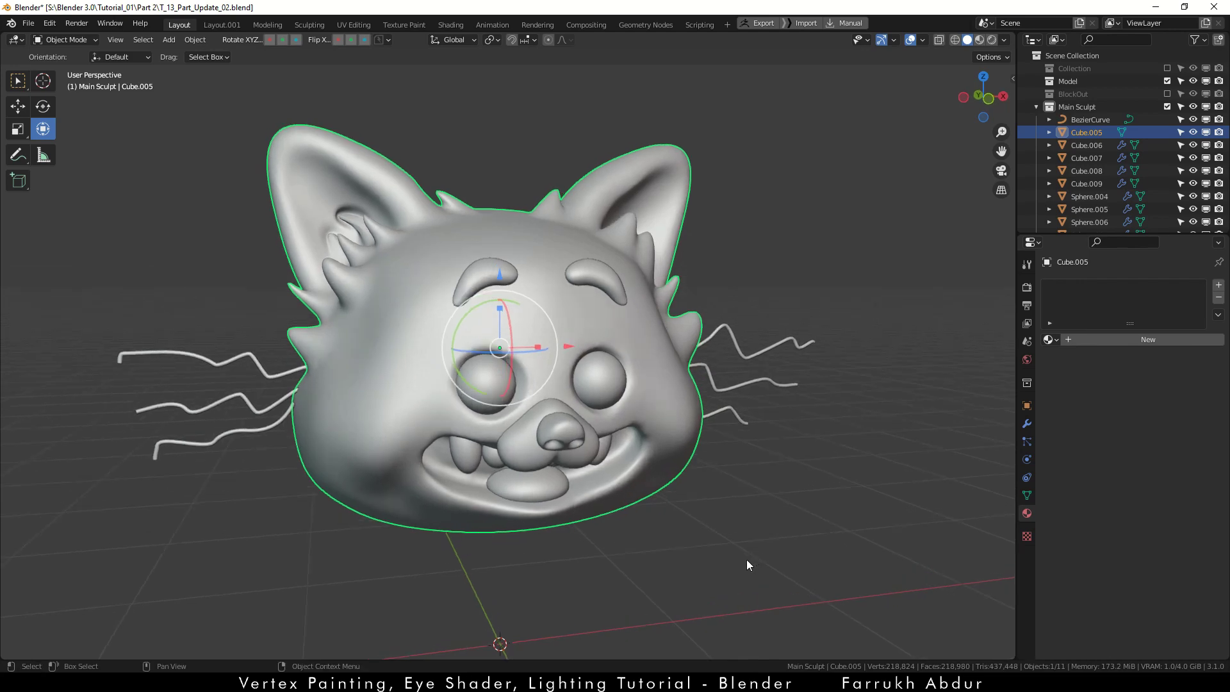
click(1084, 341)
click(945, 333)
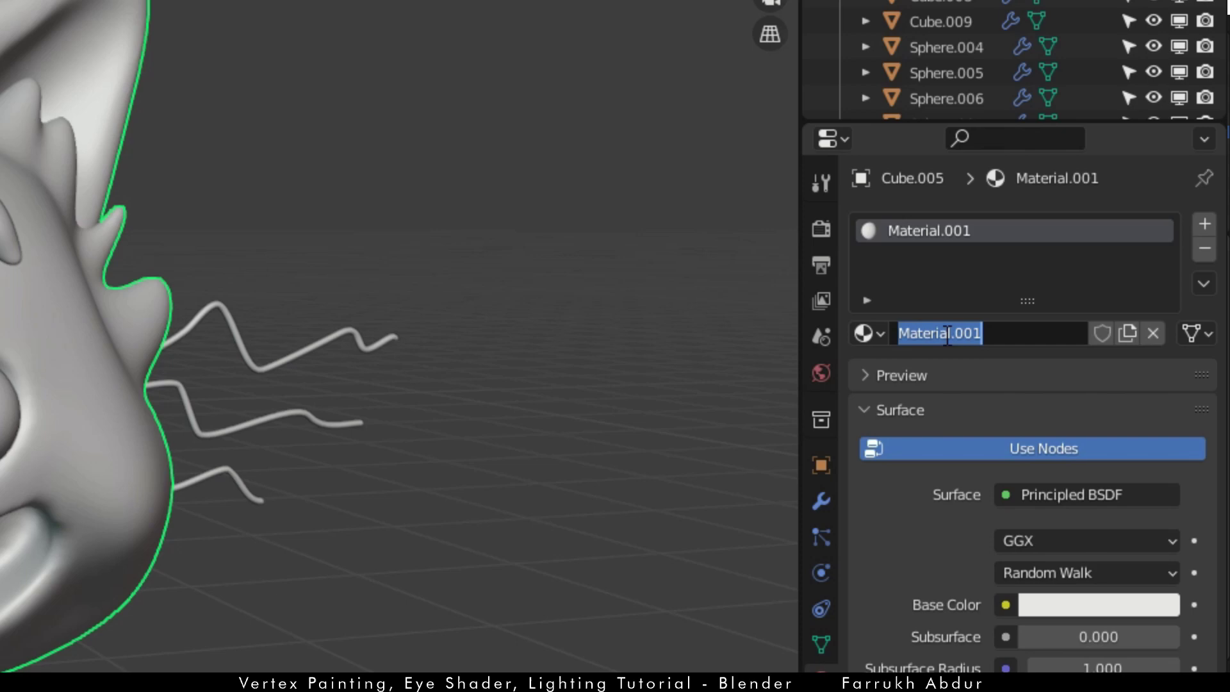
text(Colors)
key(Return)
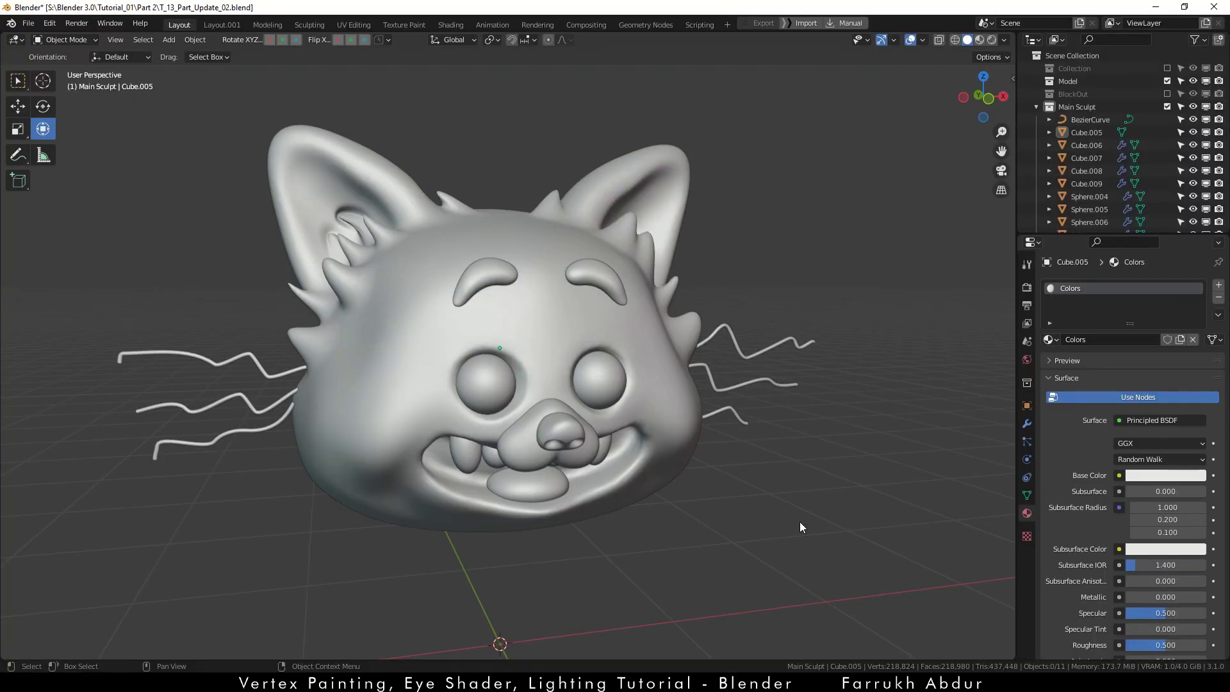
Step: Display the viewport in Material Preview shading and set the Colors material's base color to orange
key(z)
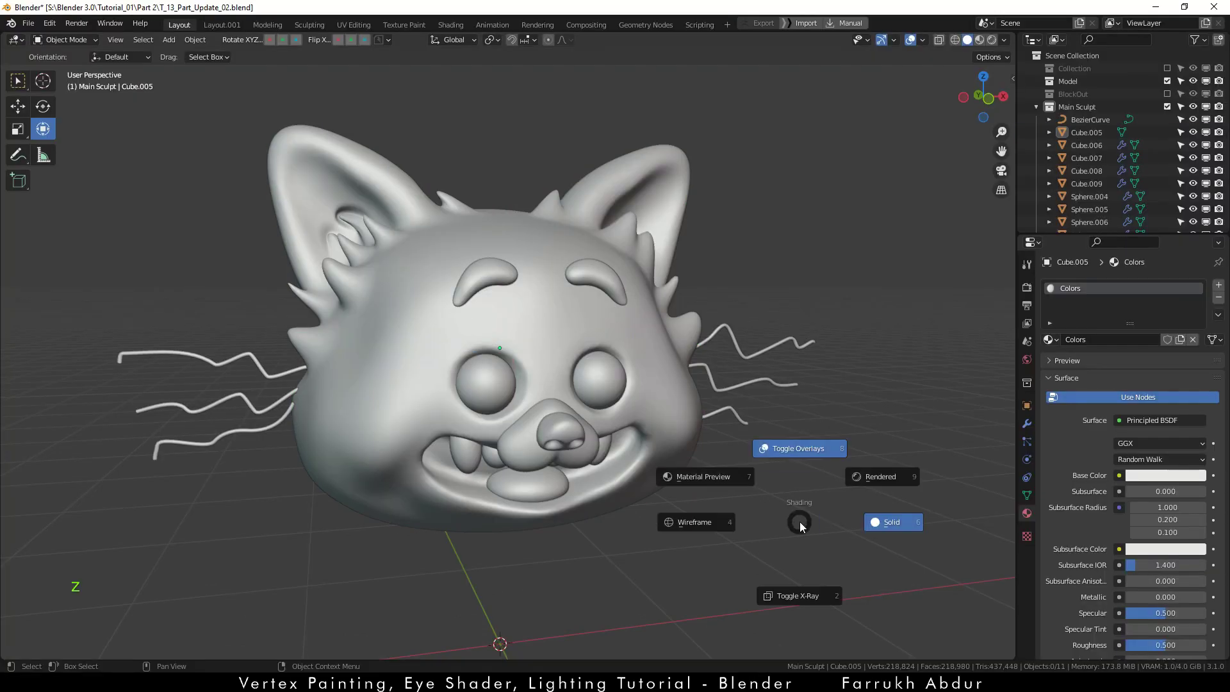
click(732, 479)
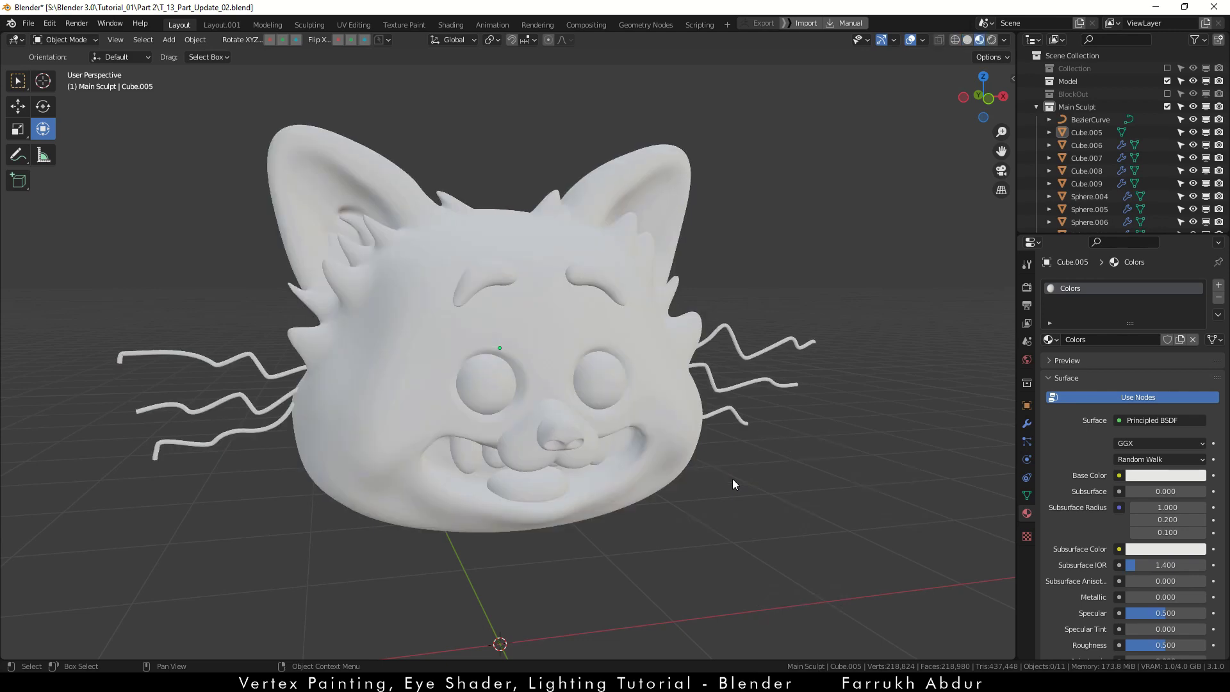
middle_drag(732, 478, 718, 474)
click(1148, 476)
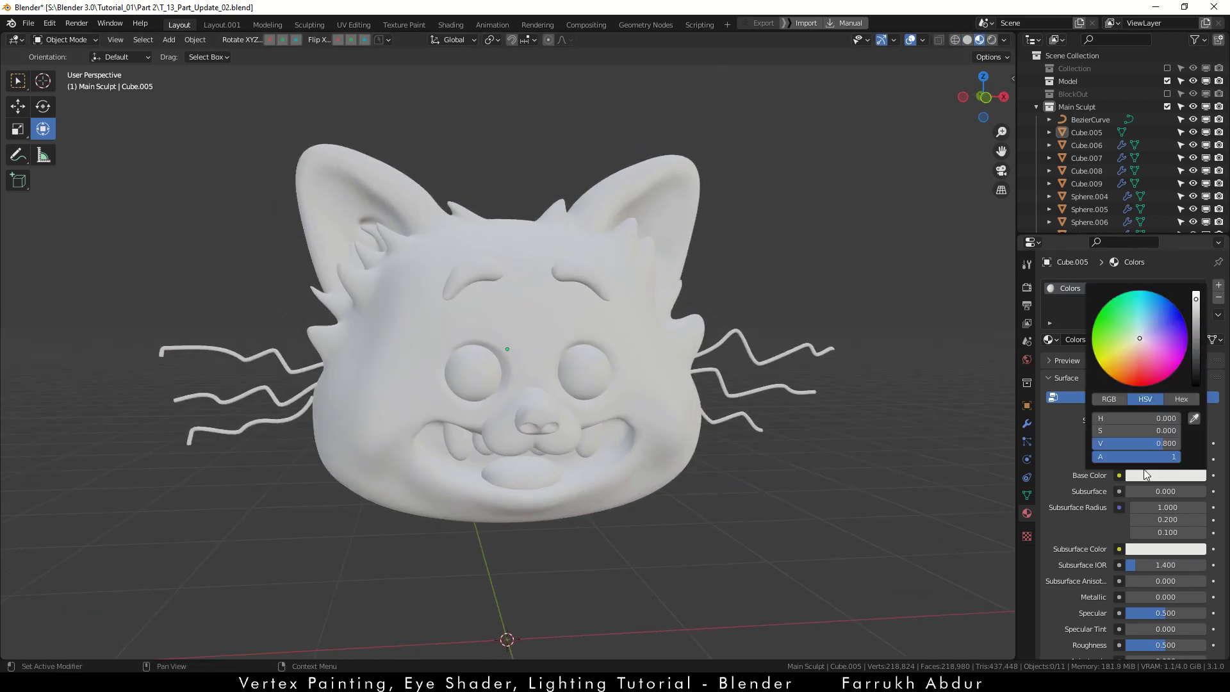
drag(1142, 344, 1128, 377)
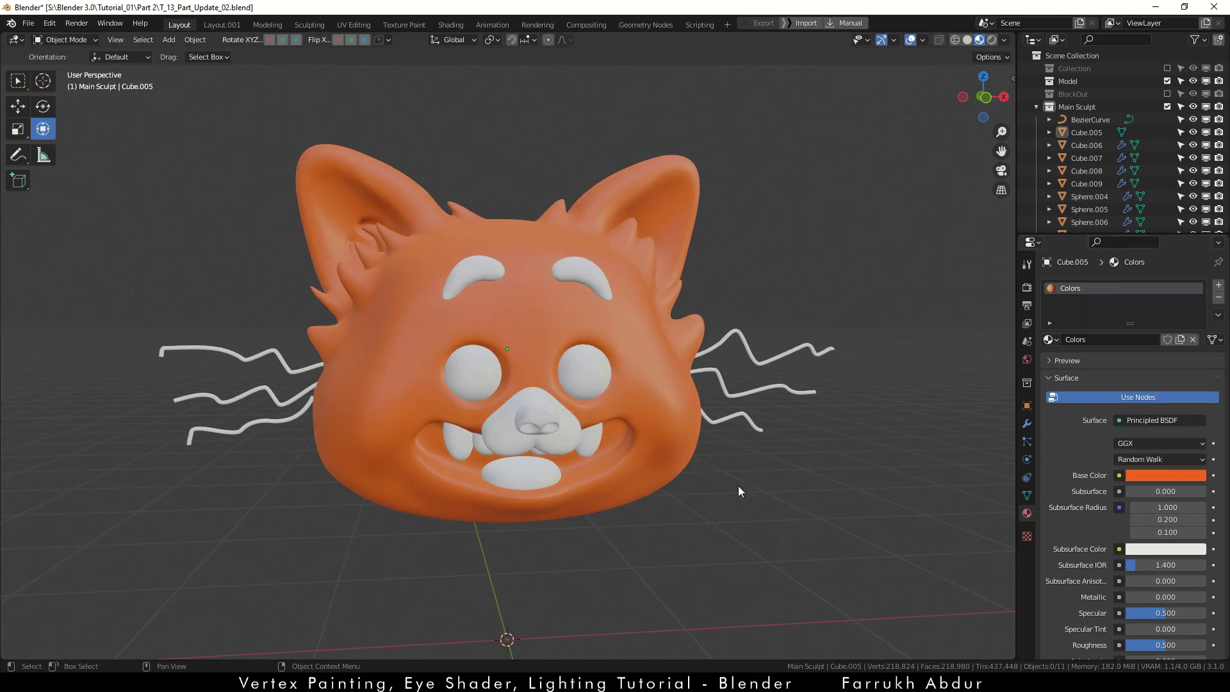
Step: Assign the head's Colors material to the nose and the tongue as well
scroll(609, 532, up, 1)
click(643, 486)
alt+middle_drag(644, 487, 748, 535)
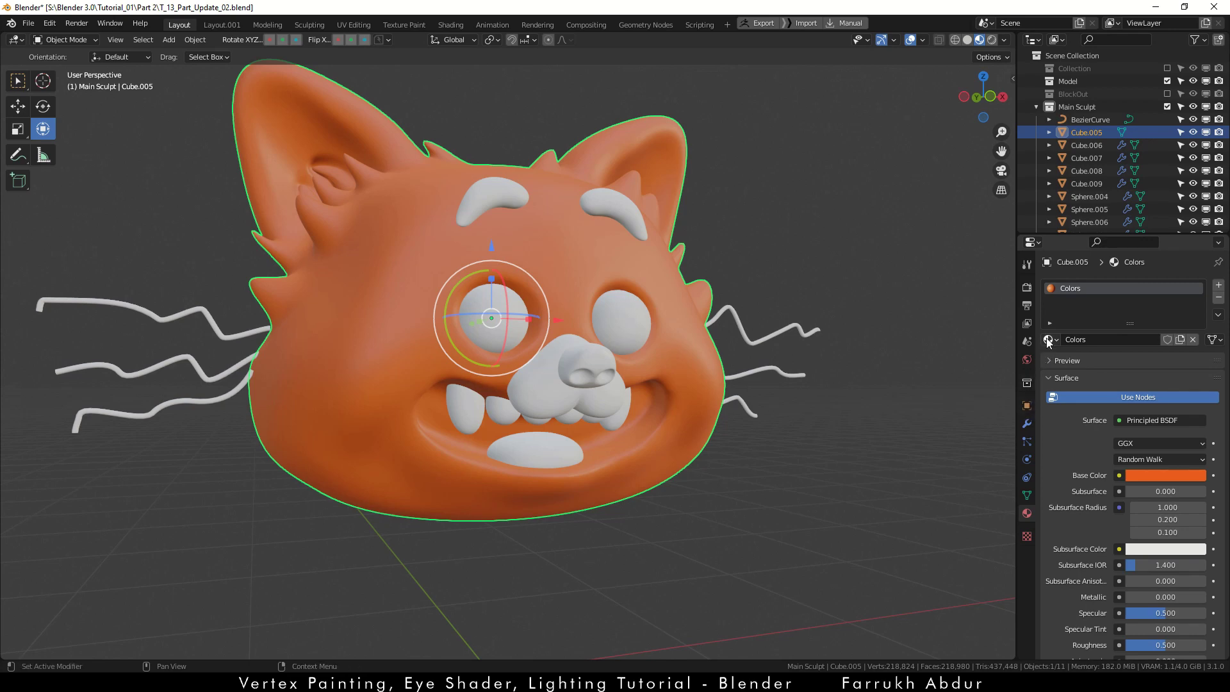
drag(1048, 339, 692, 365)
drag(586, 351, 587, 352)
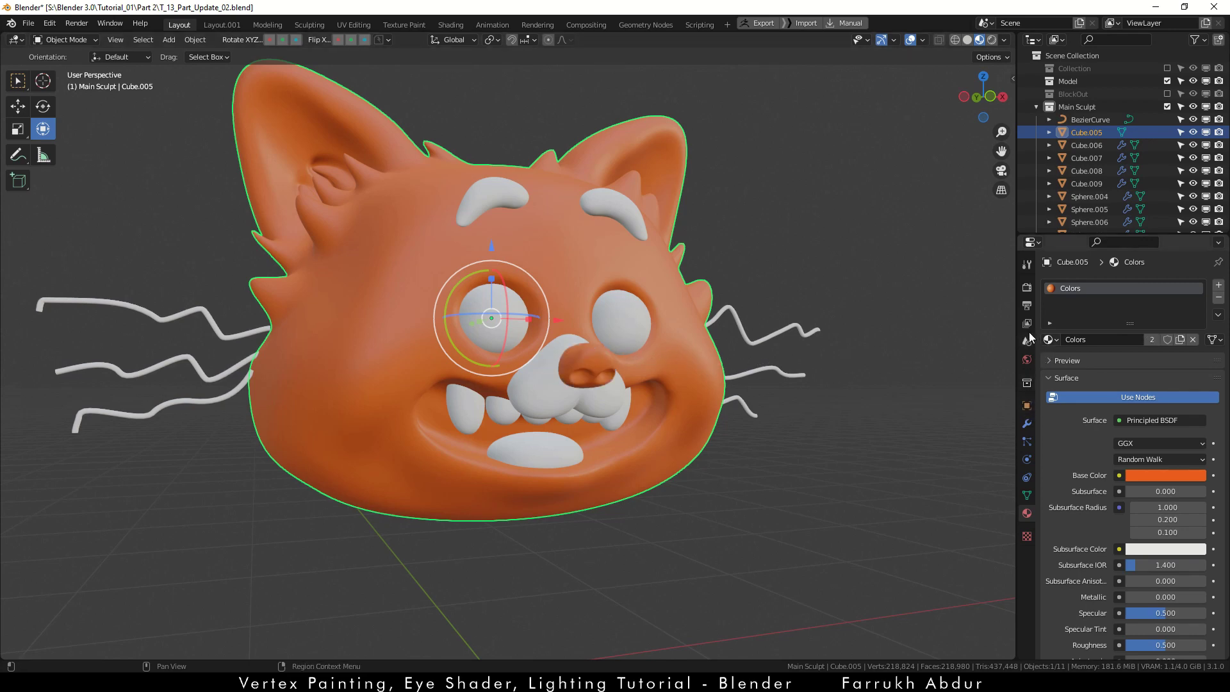
drag(1048, 339, 545, 455)
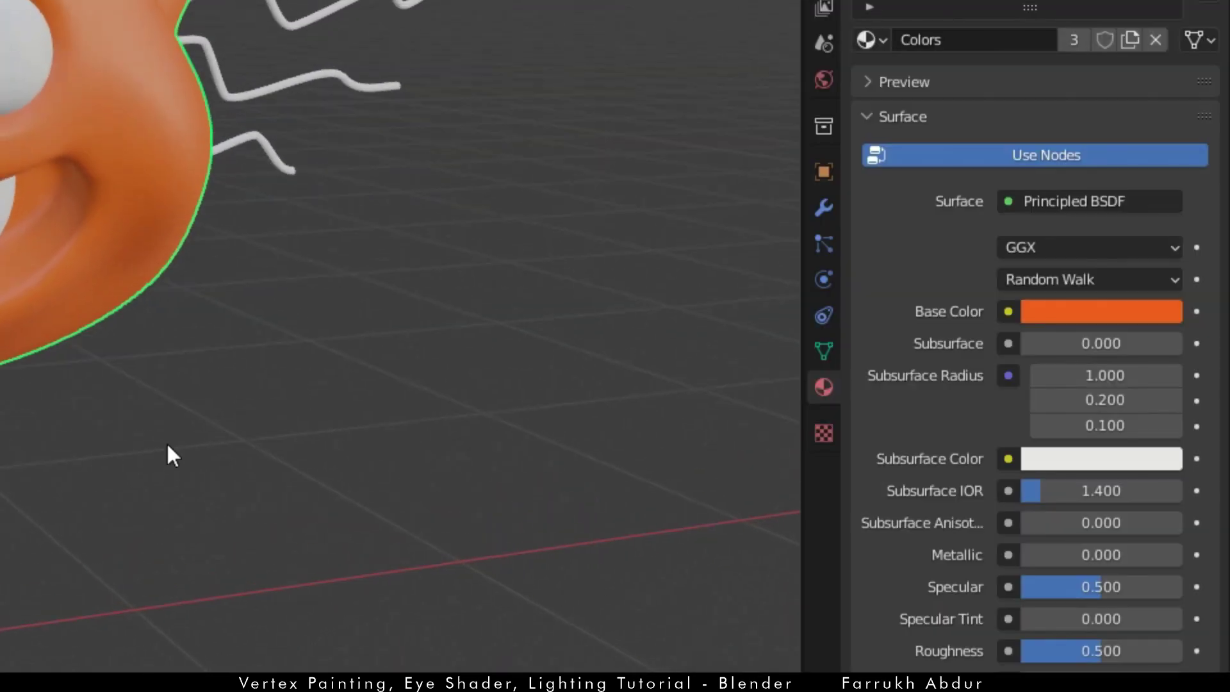
middle_drag(167, 446, 161, 445)
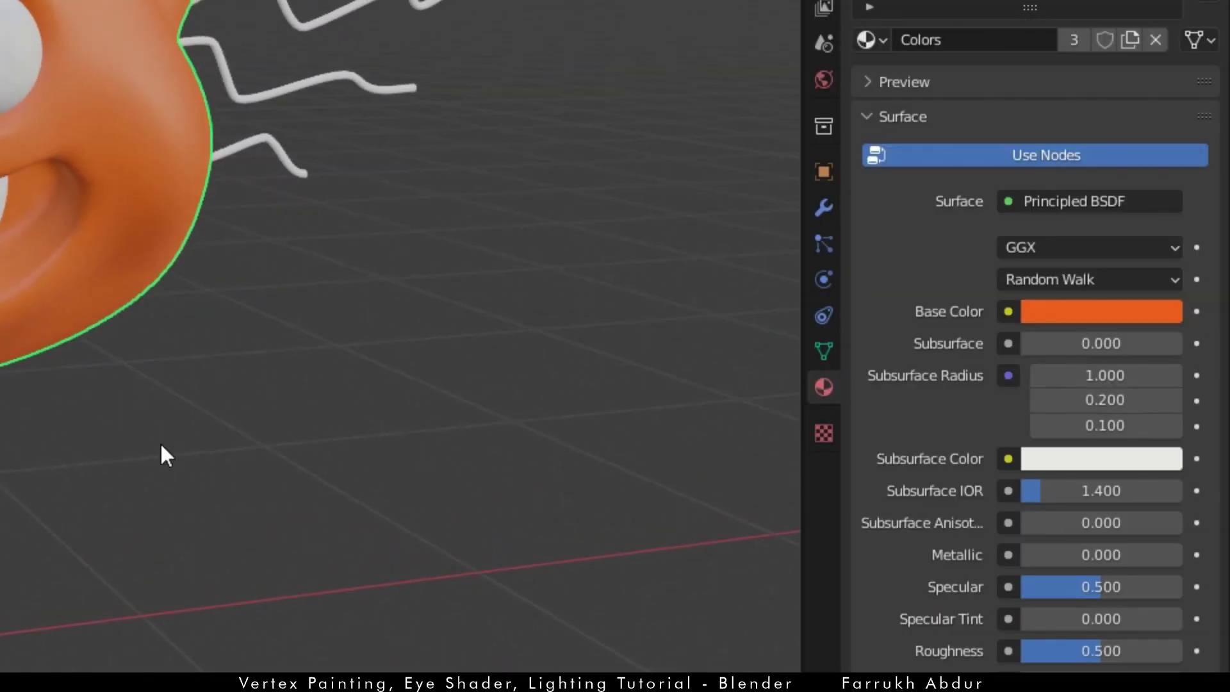
Step: Add a vertex color layer to the head mesh and name it Colors
click(824, 359)
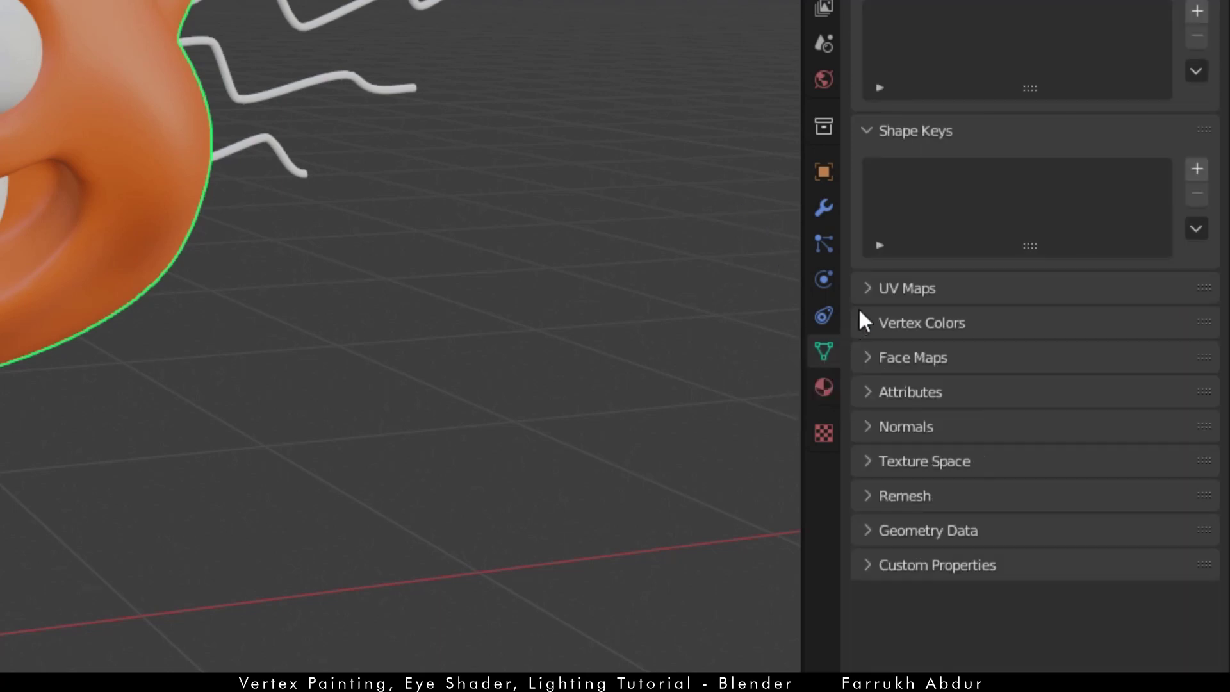
click(872, 325)
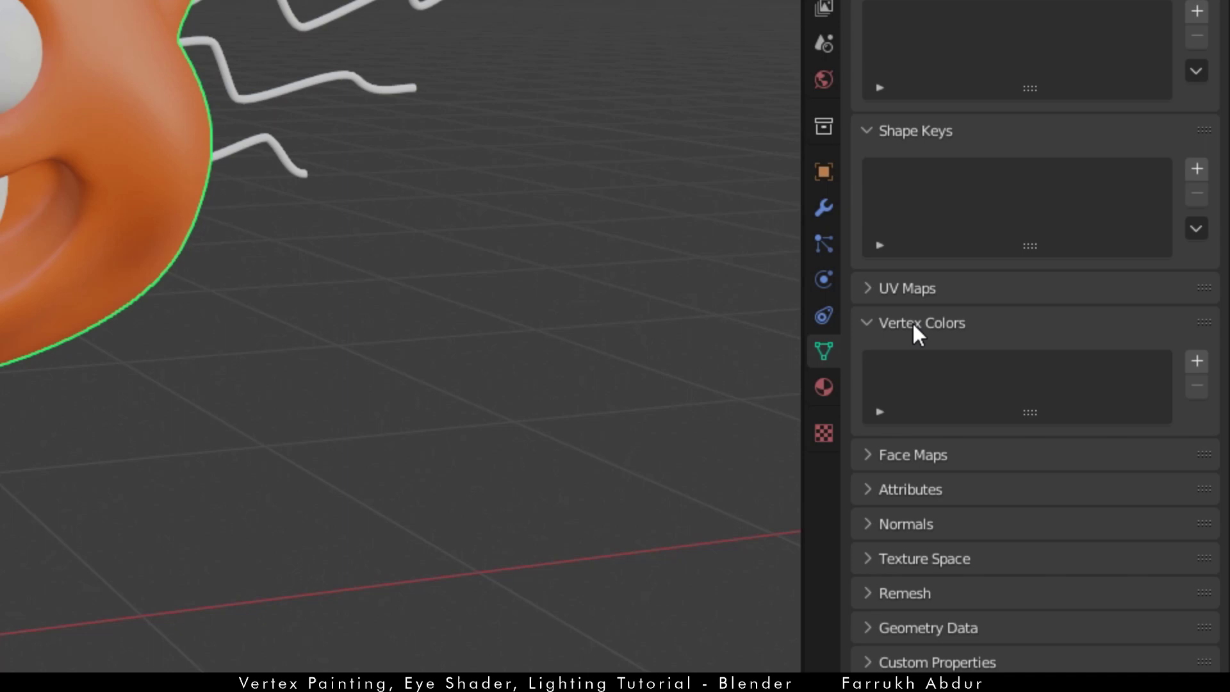
click(1197, 361)
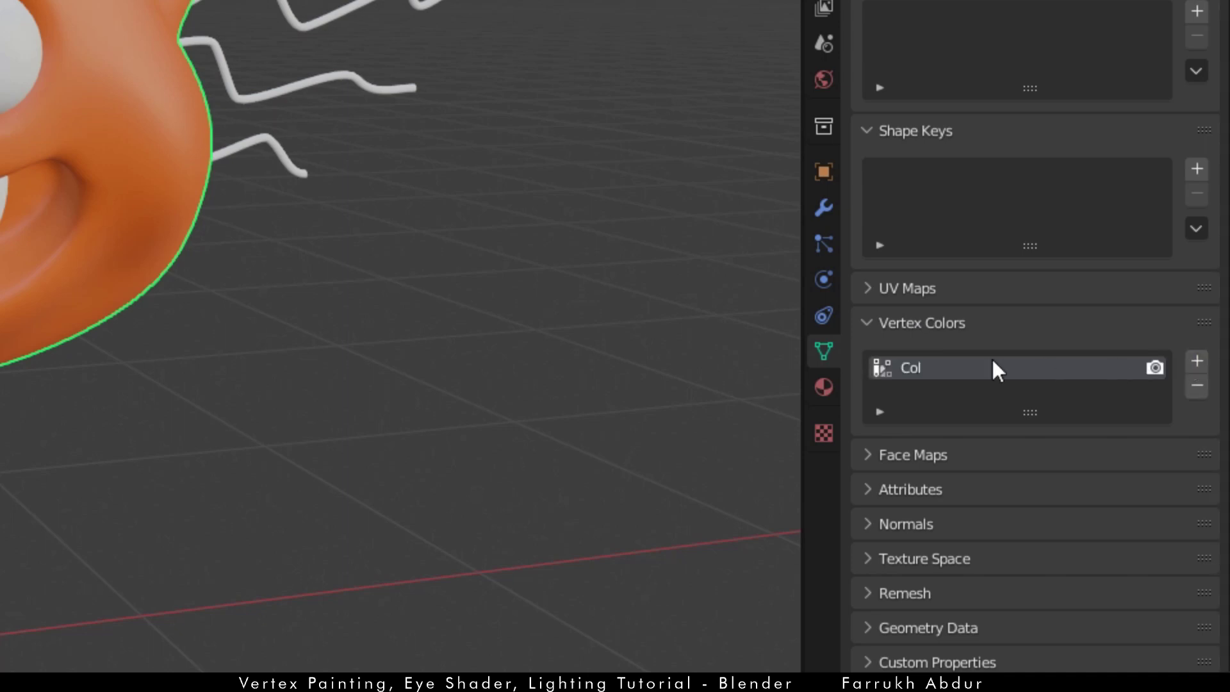
key(BackSpace)
text(Colors)
shift+middle_drag(471, 355, 418, 379)
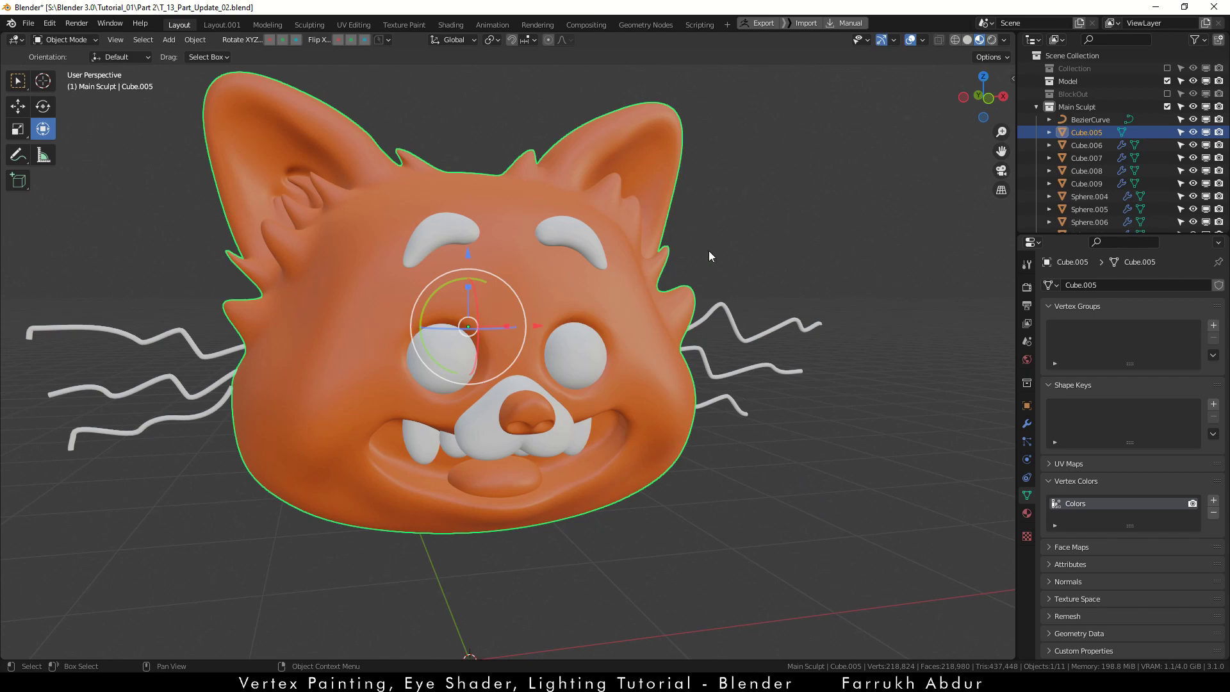
Step: Split the 3D viewport vertically near its middle and turn the second area into a Shader Editor with its sidebar hidden
right_click(1016, 37)
click(1014, 41)
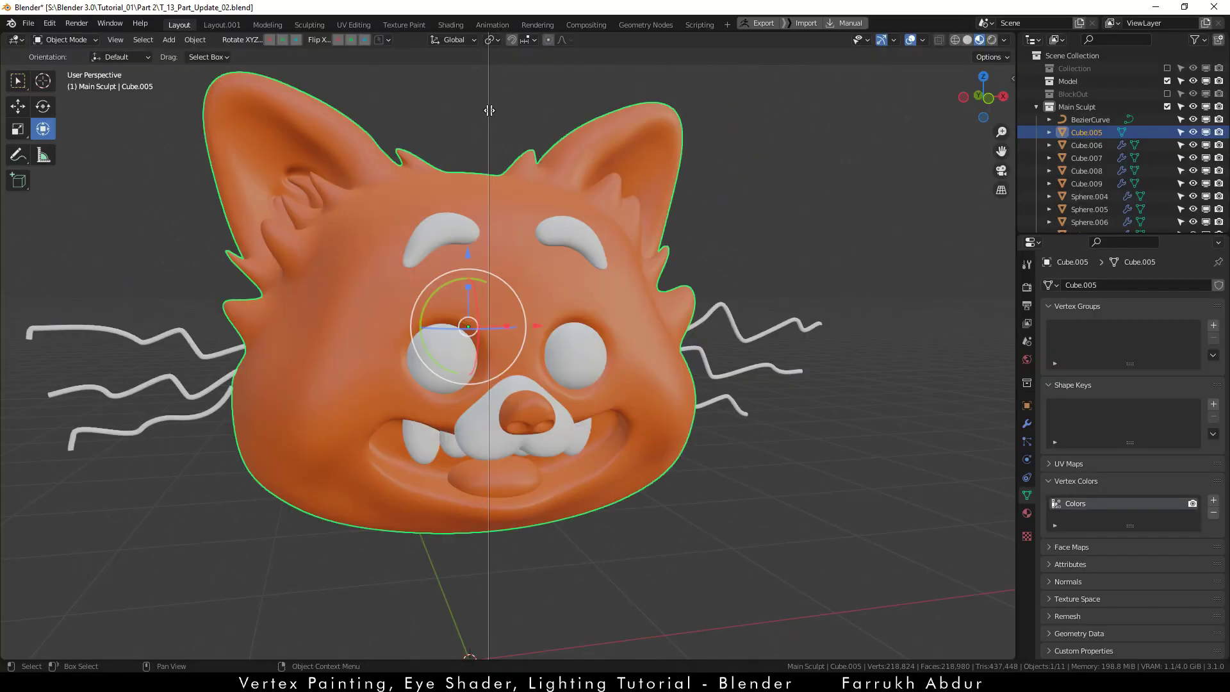
click(489, 110)
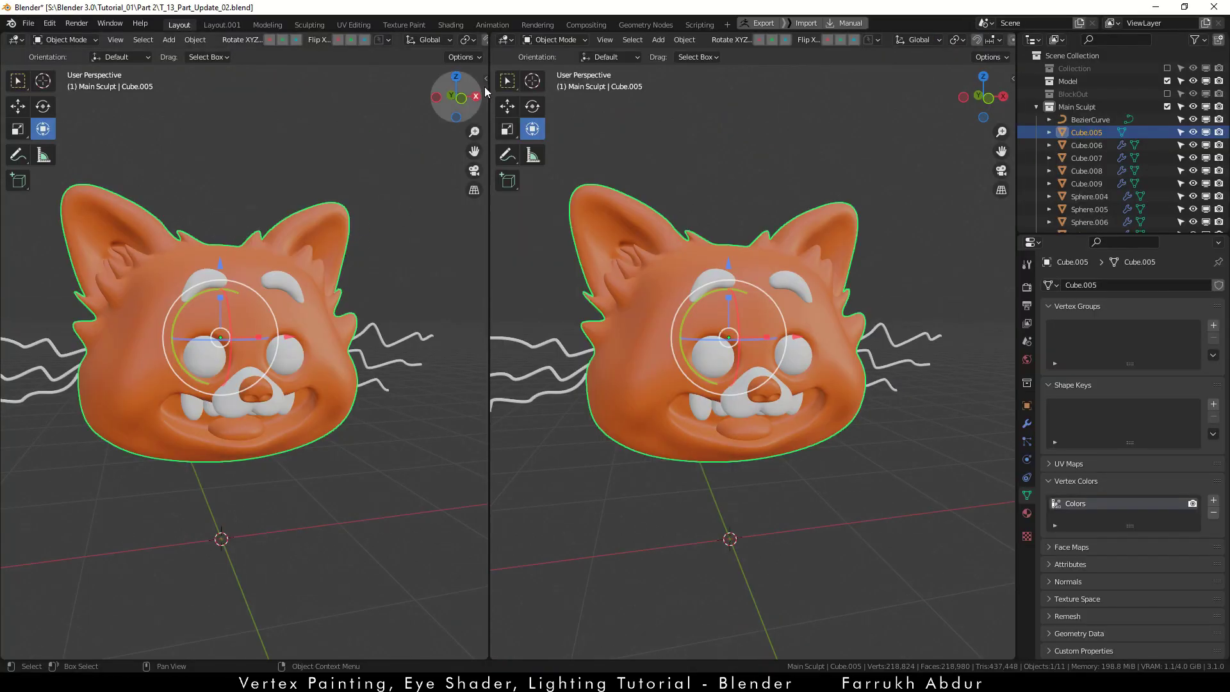
click(502, 40)
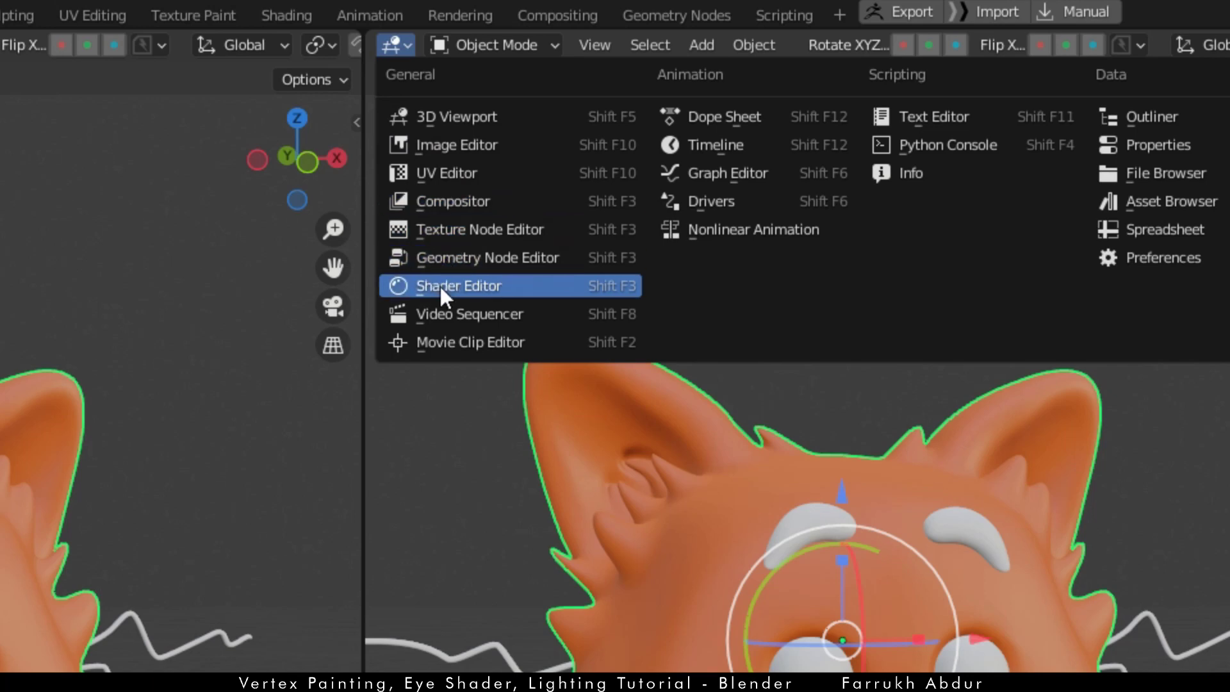
click(440, 287)
key(n)
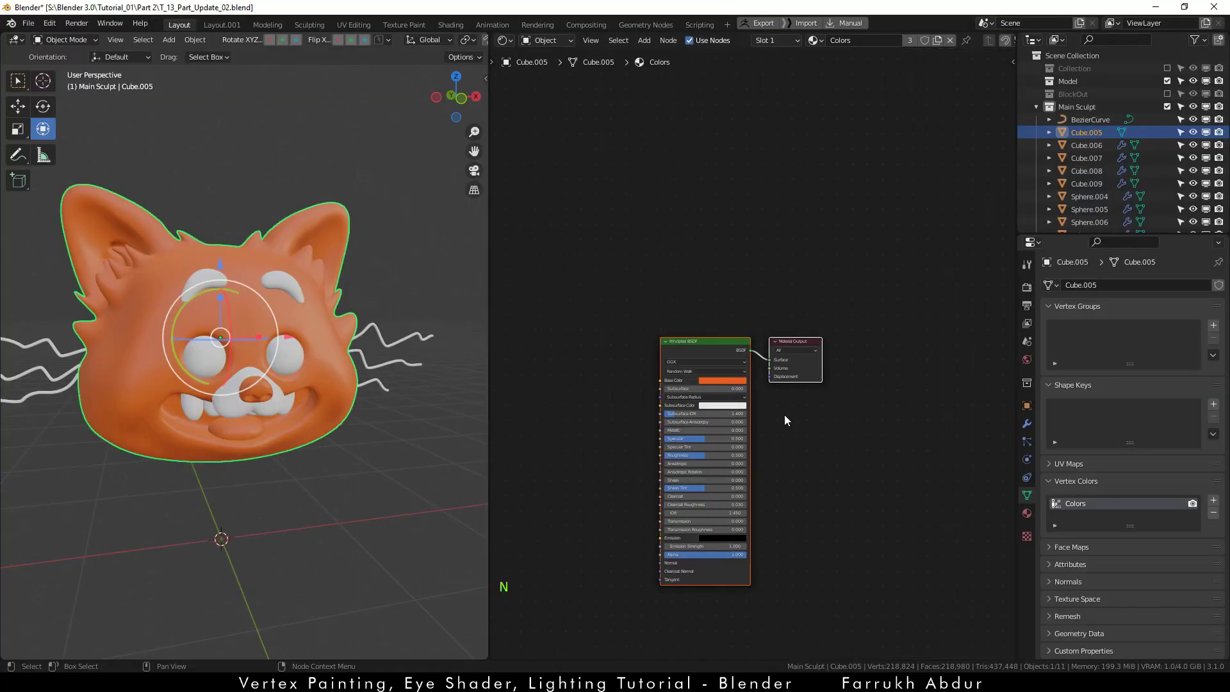
Step: Add a Vertex Color node, link its Color output to the Principled BSDF's Base Color, and set its layer to Colors
scroll(614, 416, up, 3)
middle_drag(623, 386, 696, 338)
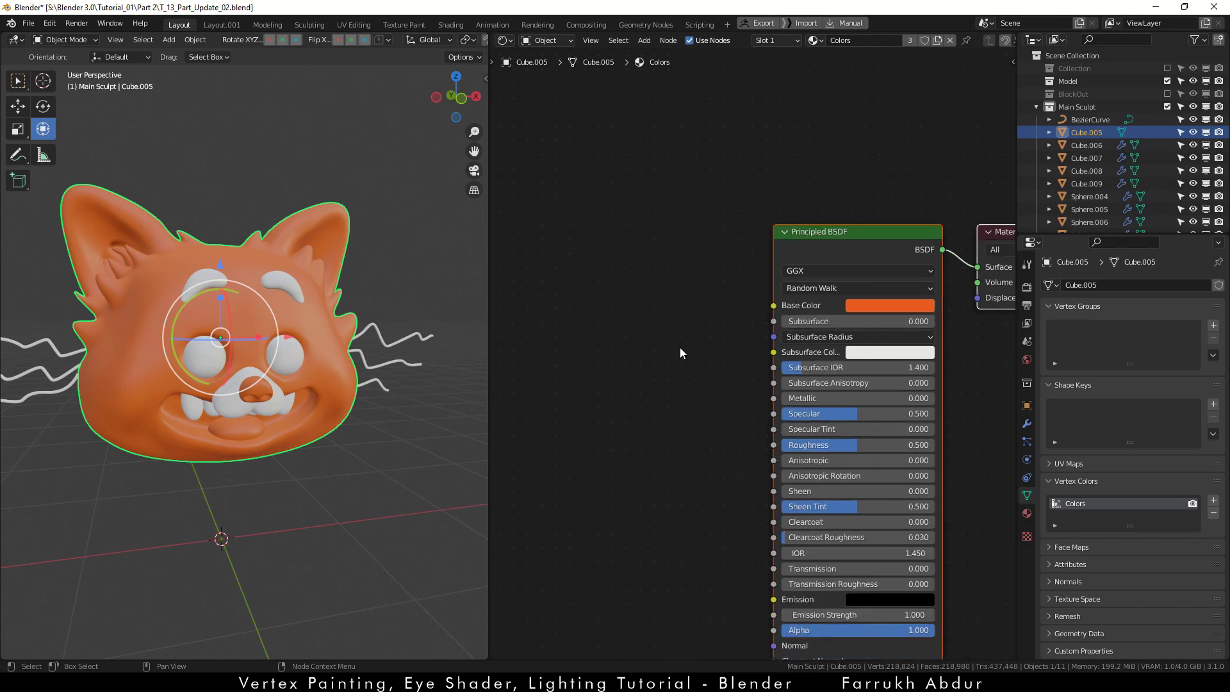
key(shift+a)
click(631, 349)
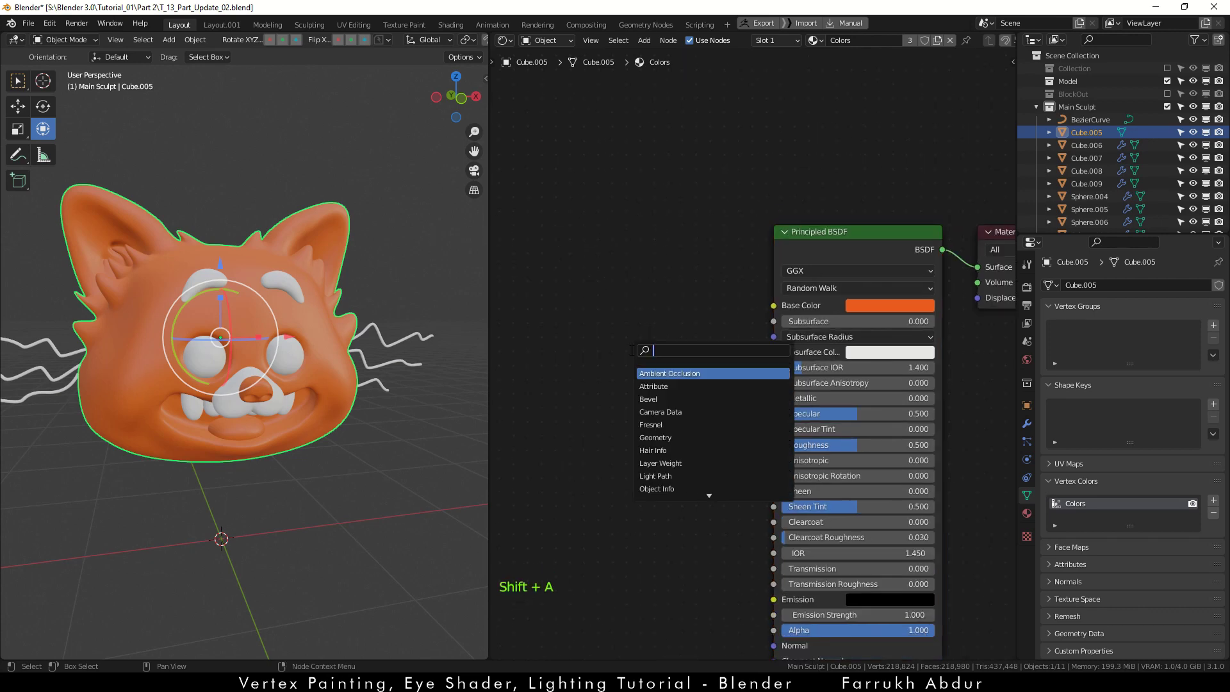
text(vert)
click(658, 373)
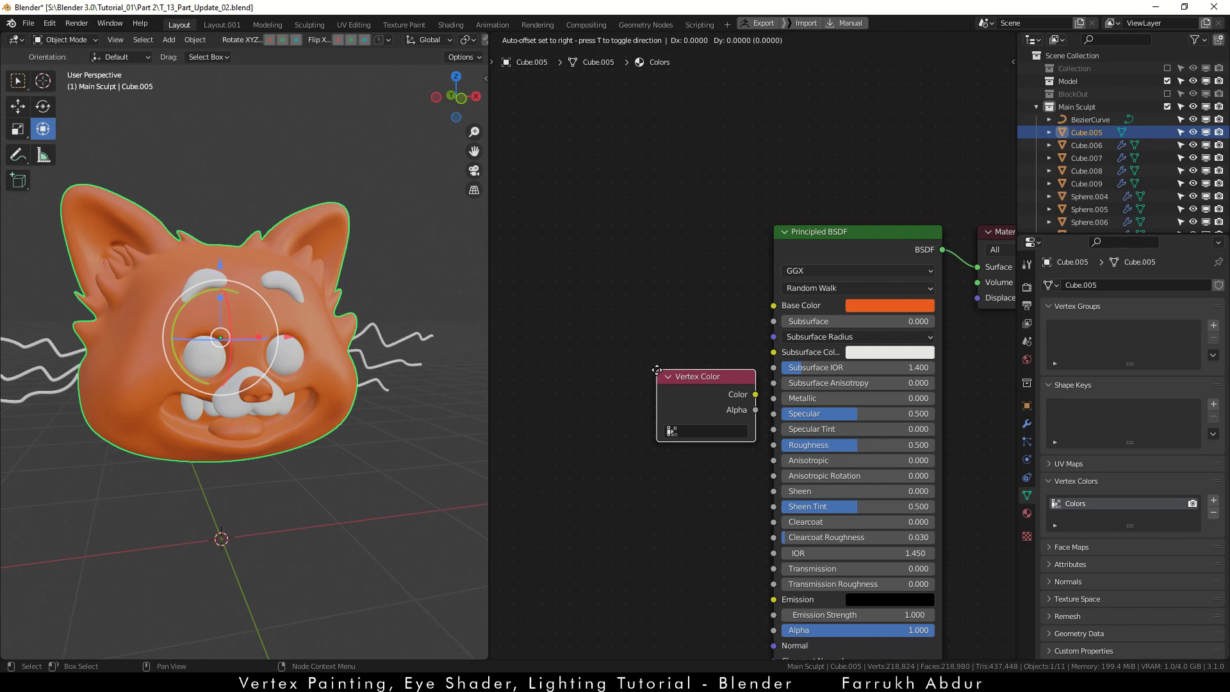
click(677, 315)
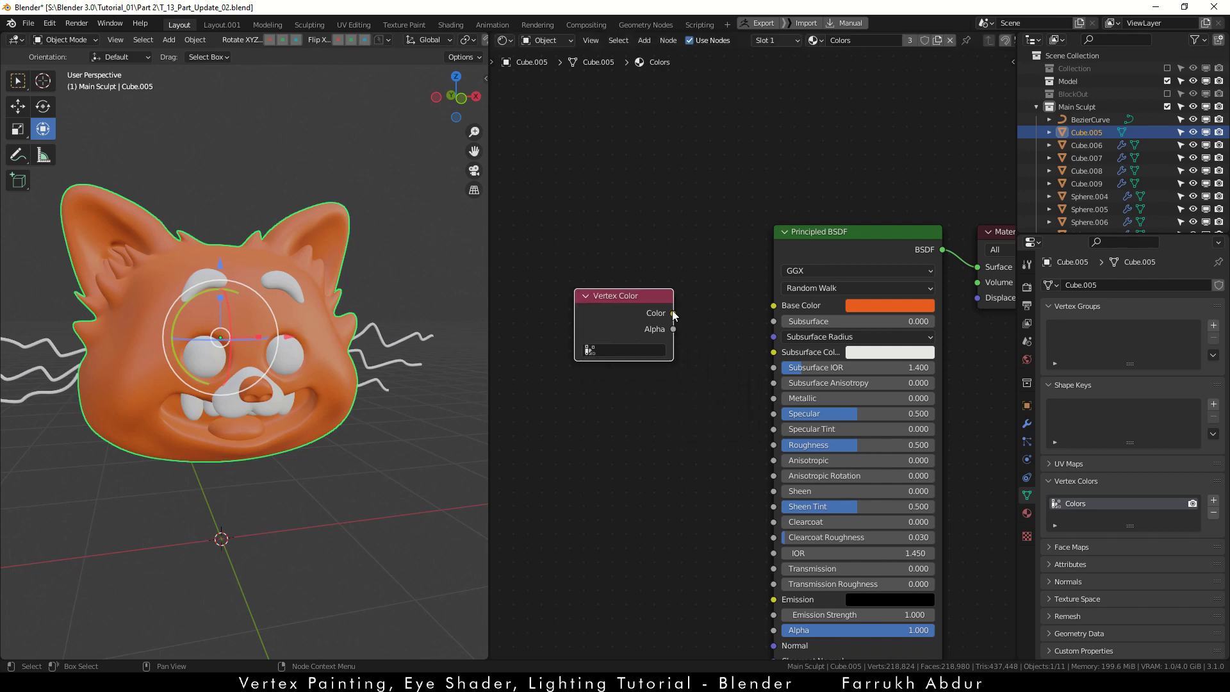
drag(674, 313, 774, 306)
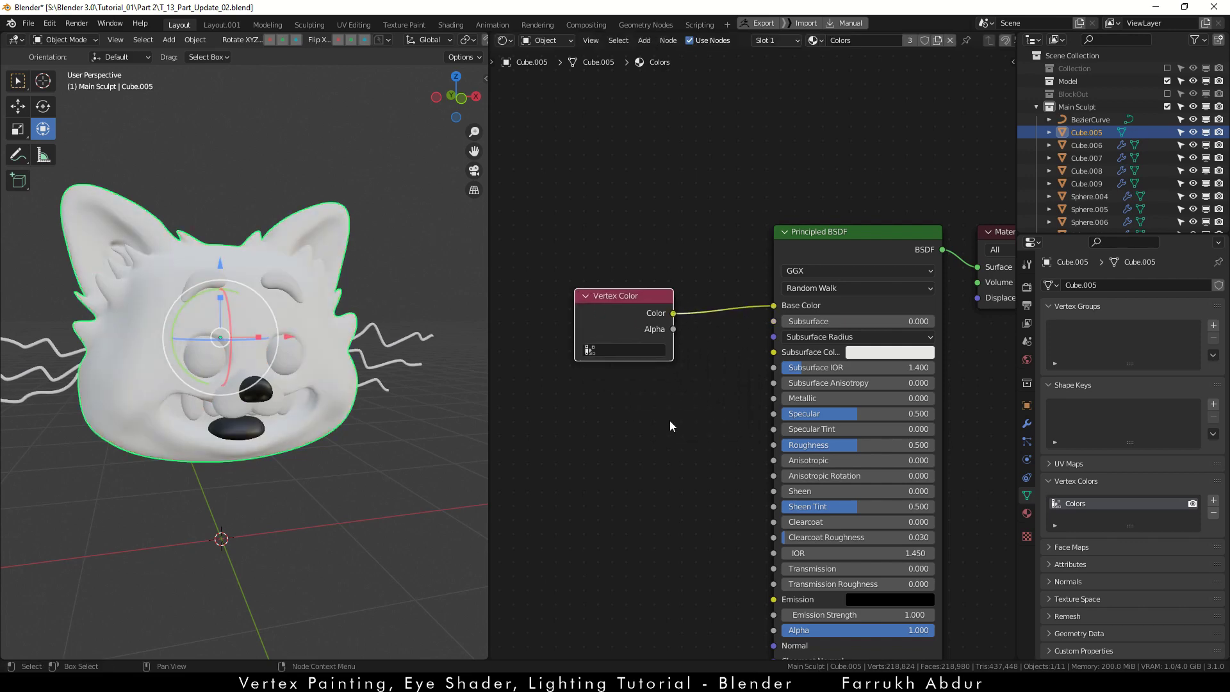
click(624, 351)
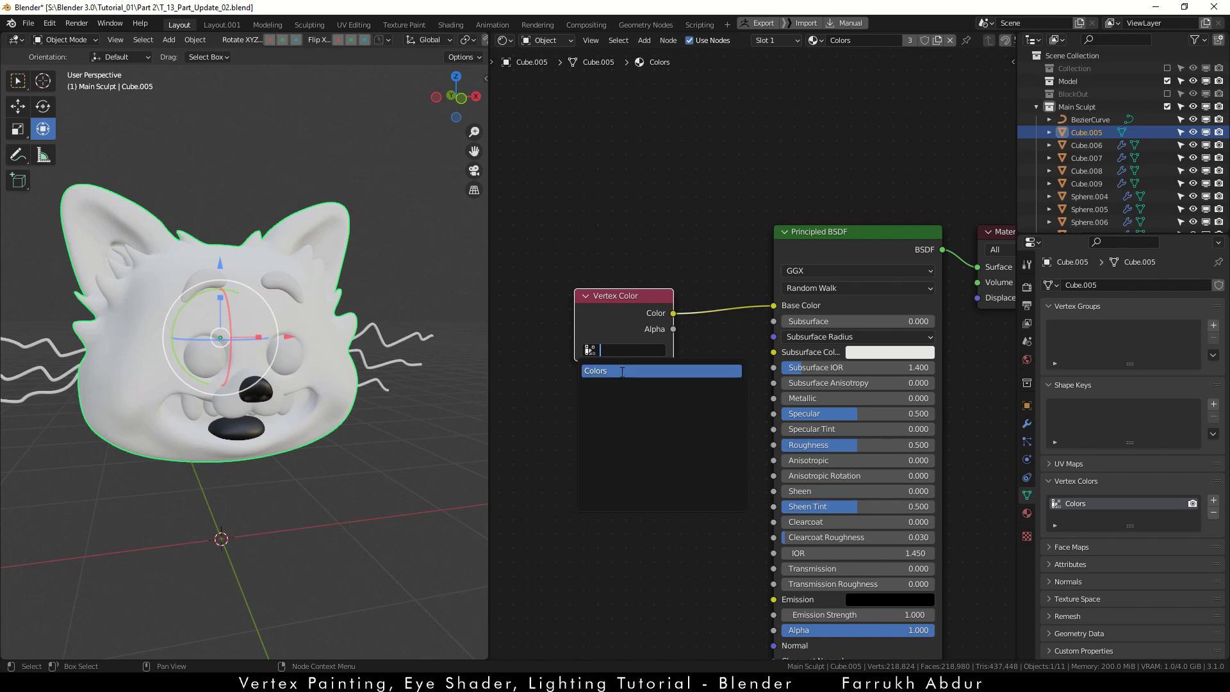
click(622, 369)
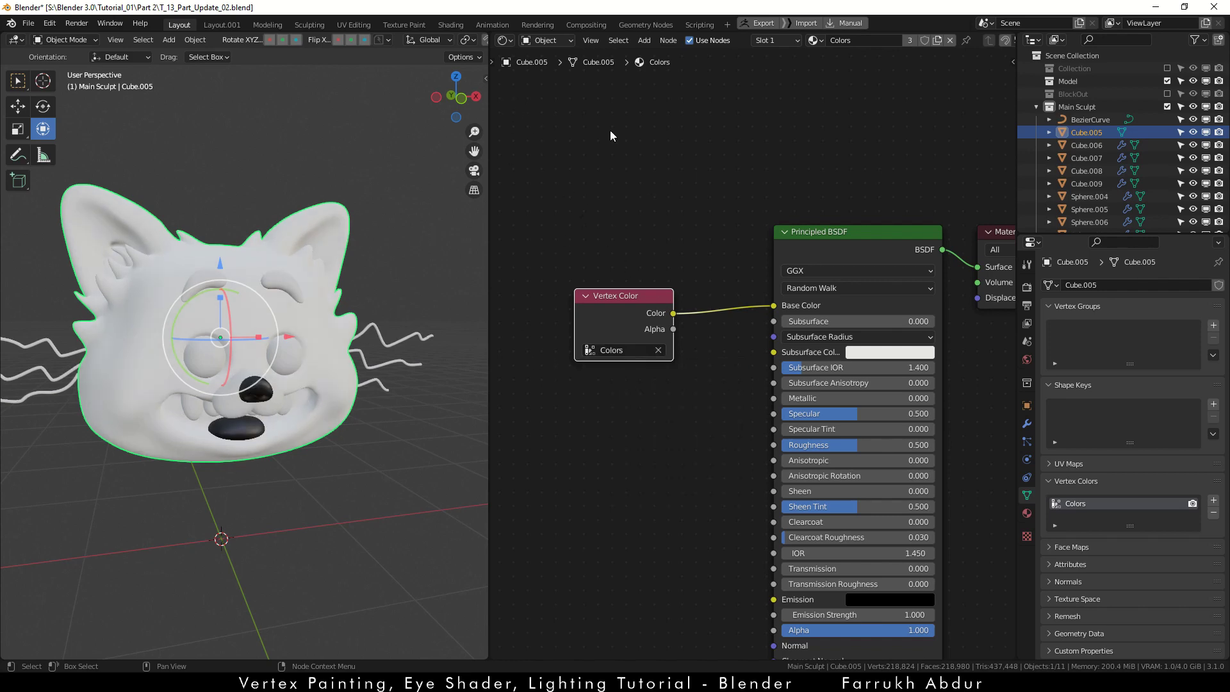
Step: Merge the Shader Editor area back into a single full-width 3D viewport
drag(487, 36, 560, 41)
middle_drag(753, 514, 753, 514)
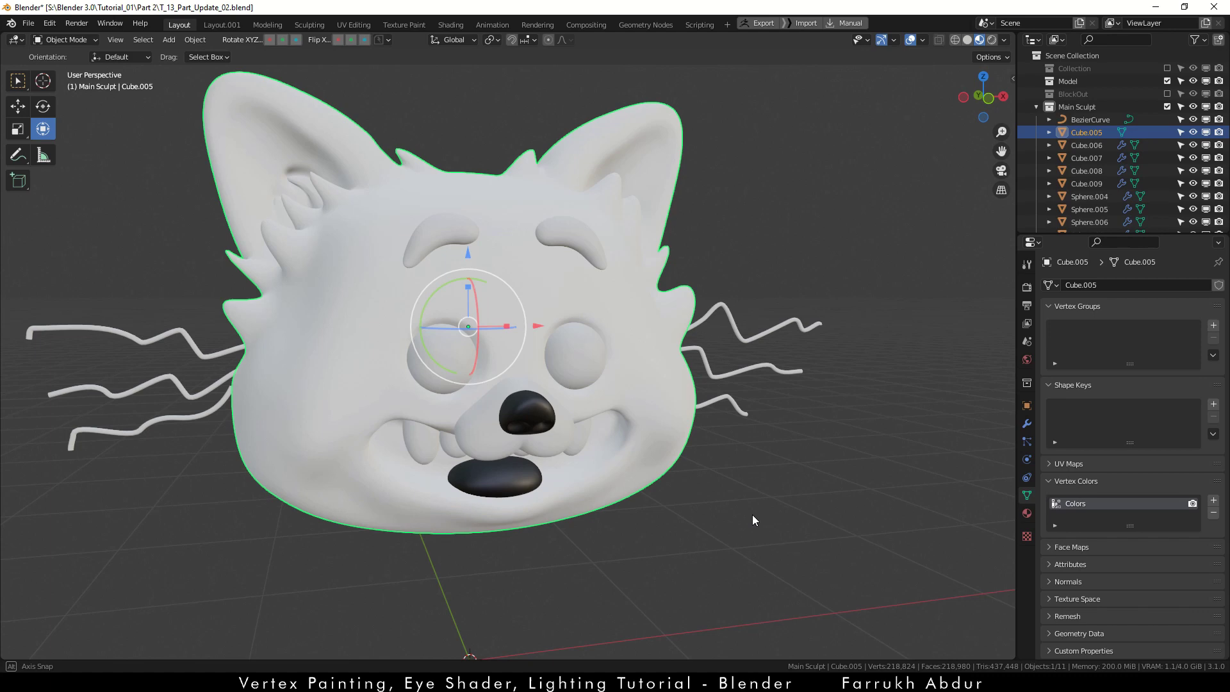
middle_drag(752, 514, 727, 514)
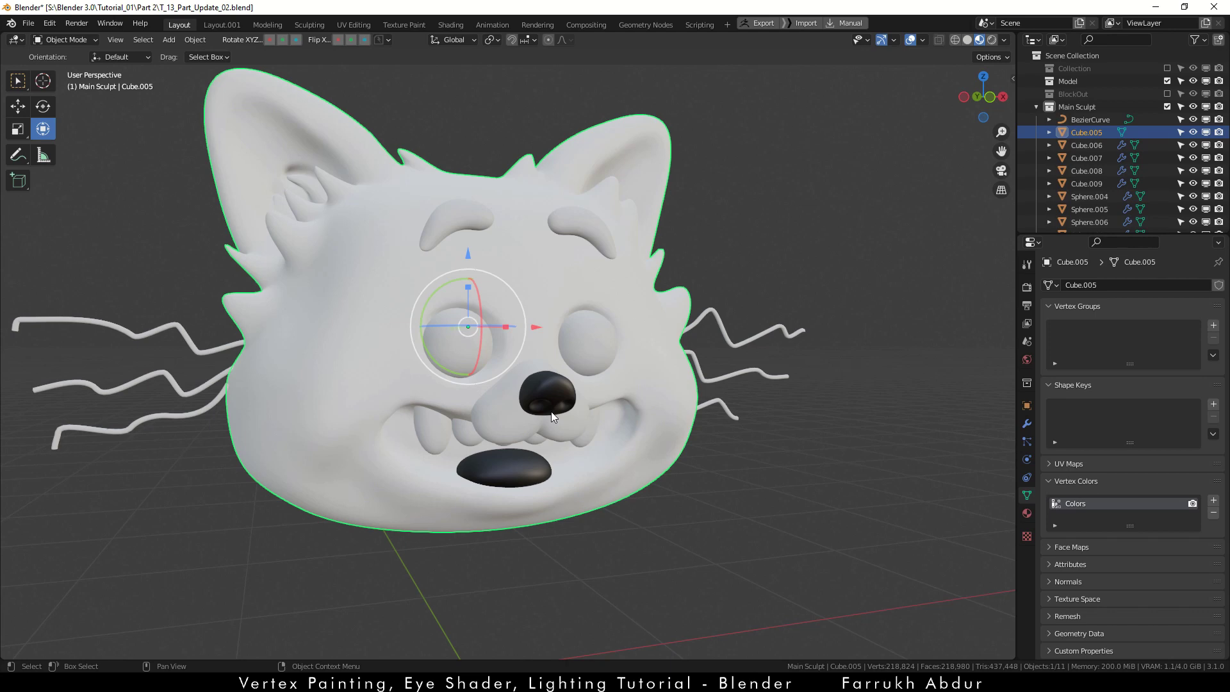
Step: Add a vertex color layer named Colors to the nose
click(555, 392)
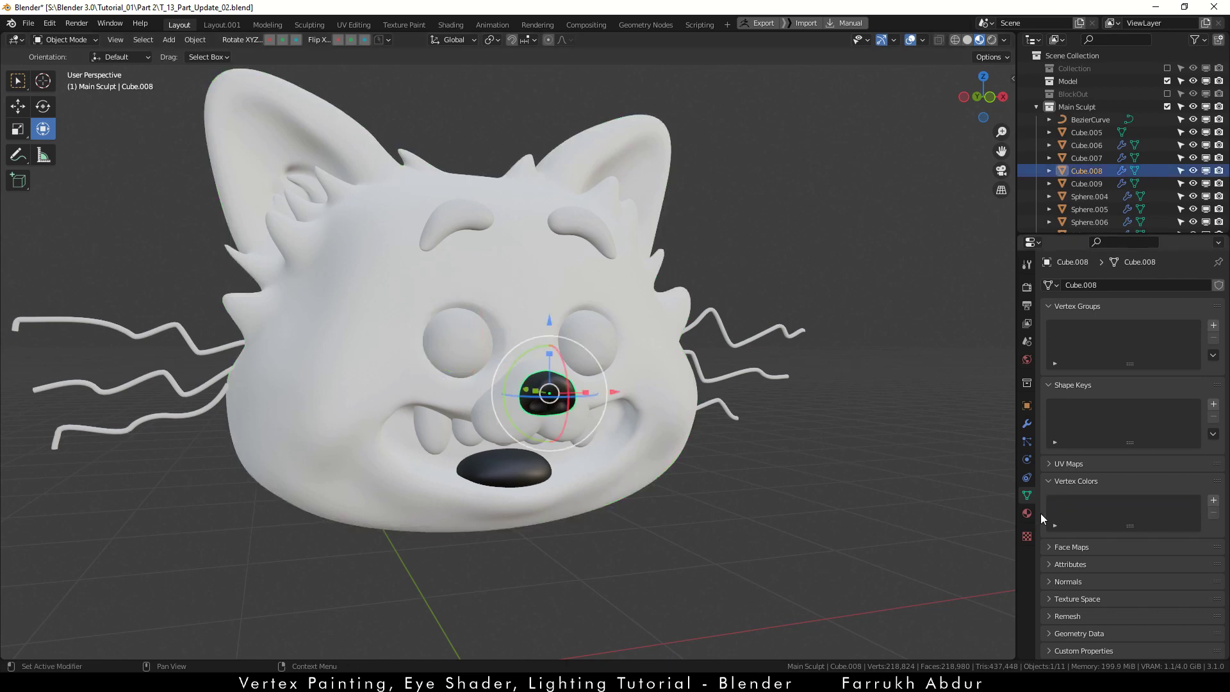
click(1214, 500)
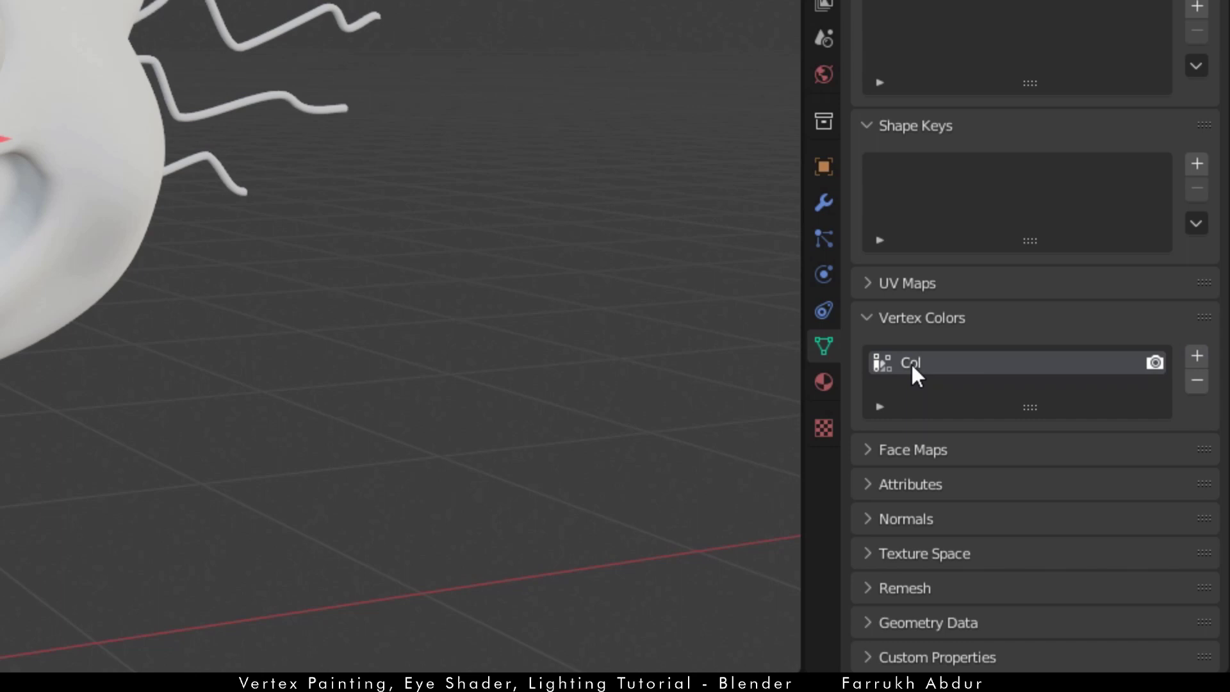
double_click(1078, 506)
text(Colors)
key(Return)
Step: Add a vertex color layer named Colors to the tongue
click(532, 476)
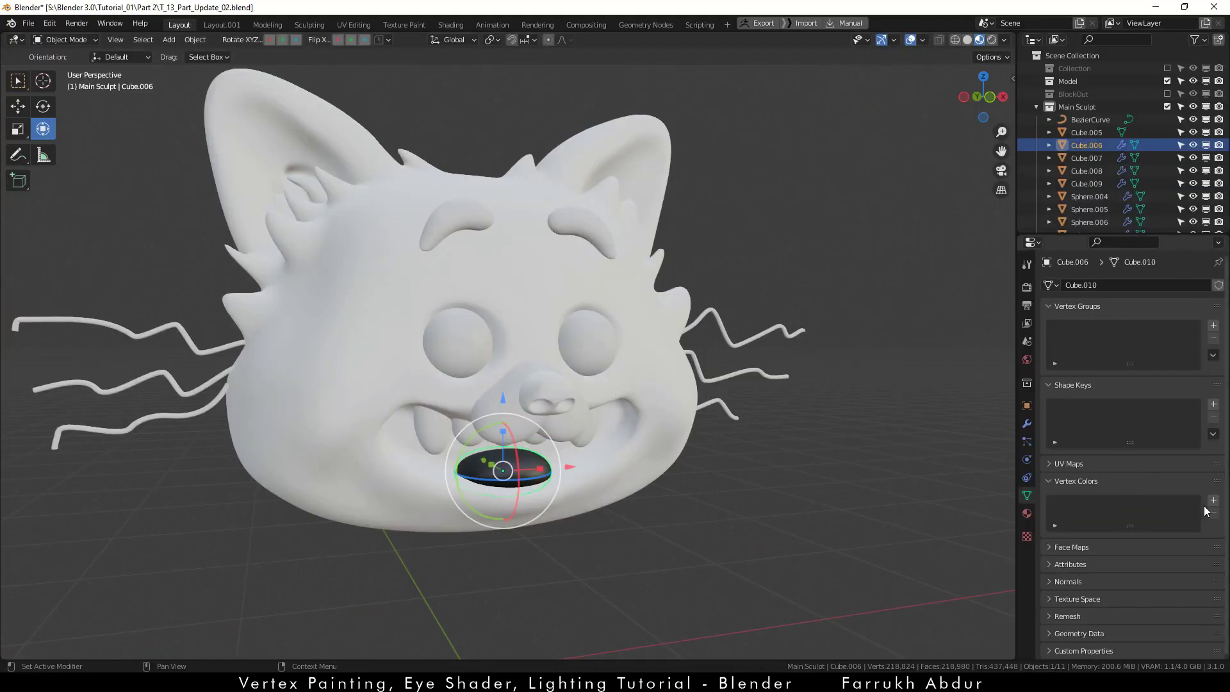
click(1213, 501)
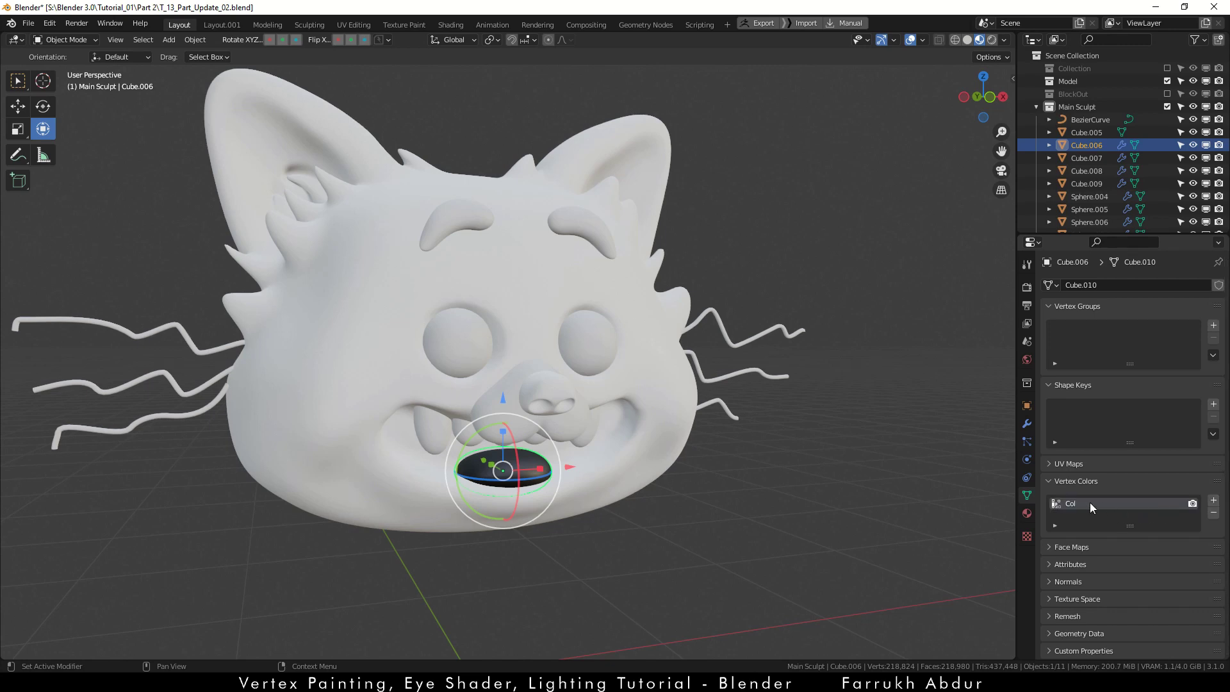
double_click(1071, 503)
text(Colors)
key(Return)
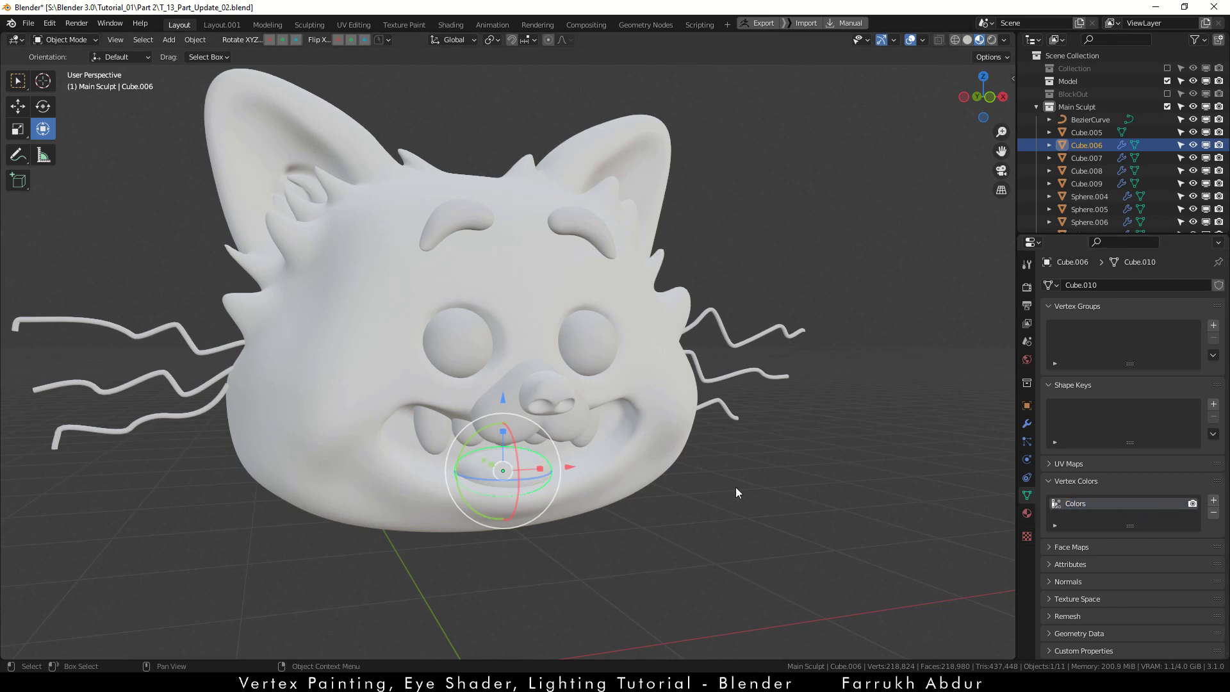
Step: Save the project as a new version, T_13_Part_Update_03.blend, and select the head mesh
shift+middle_drag(736, 487, 745, 504)
click(777, 547)
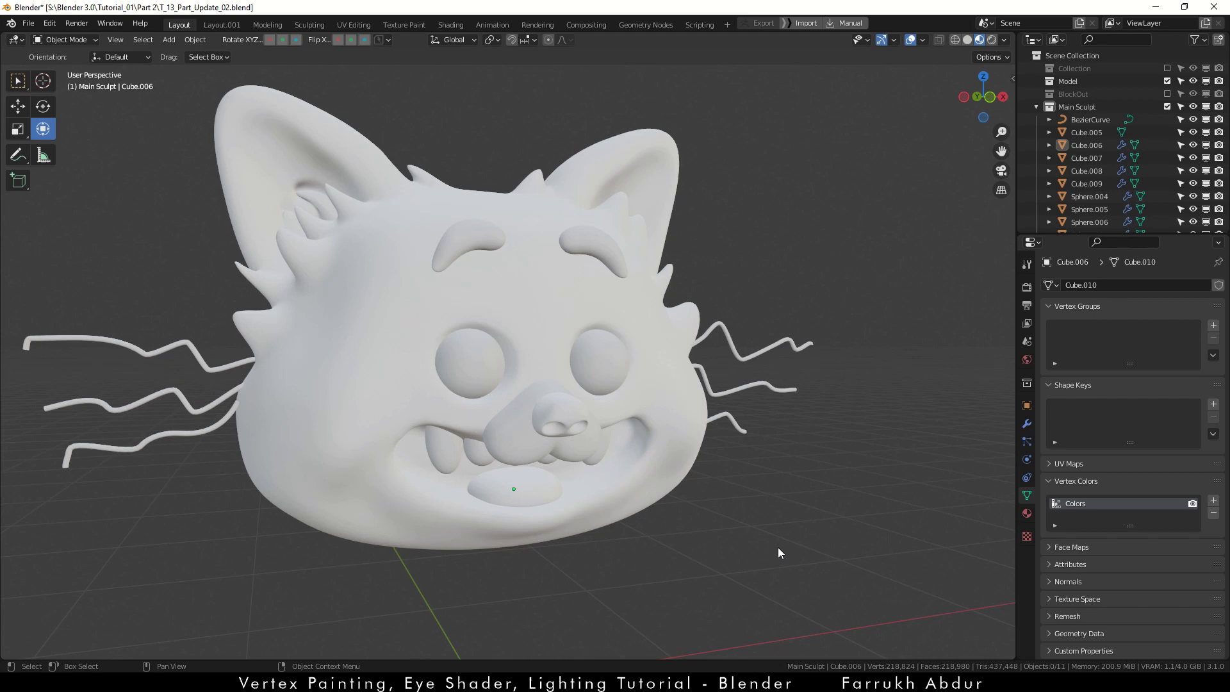
key(ctrl+alt+s)
click(660, 486)
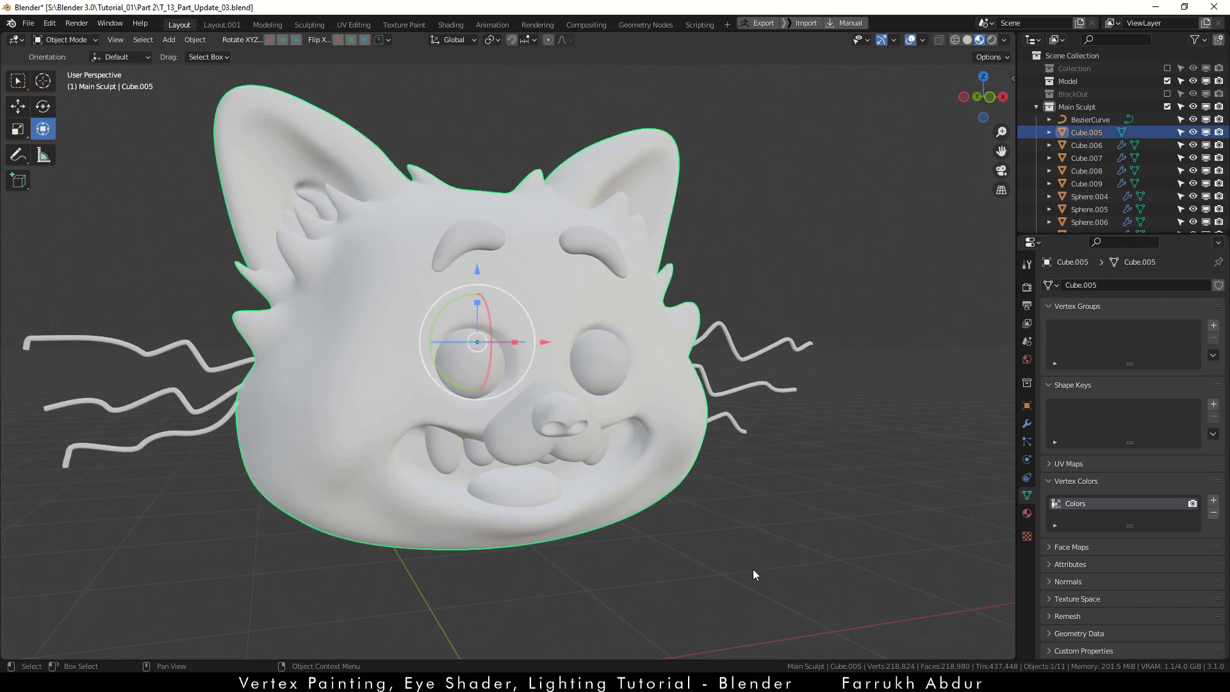
Step: Enable Ambient Occlusion in the Eevee render settings and set its distance to 1 m
mouse_move(752, 563)
middle_down()
mouse_move(713, 565)
mouse_move(746, 566)
middle_up()
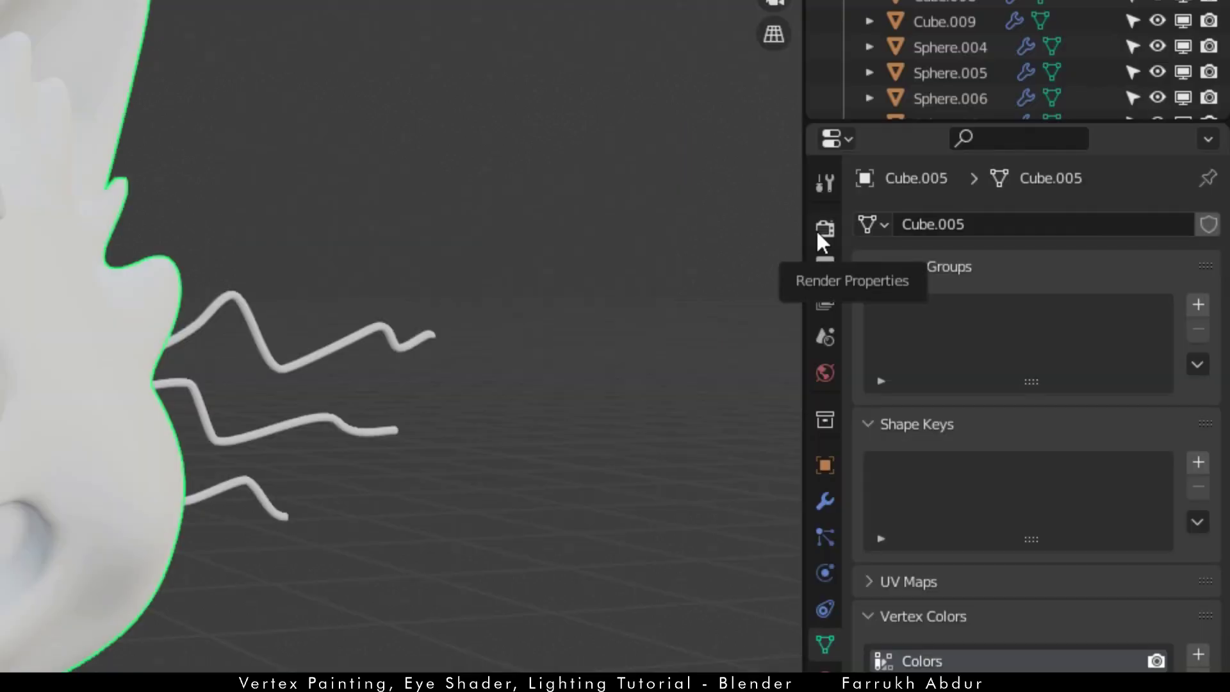
click(822, 237)
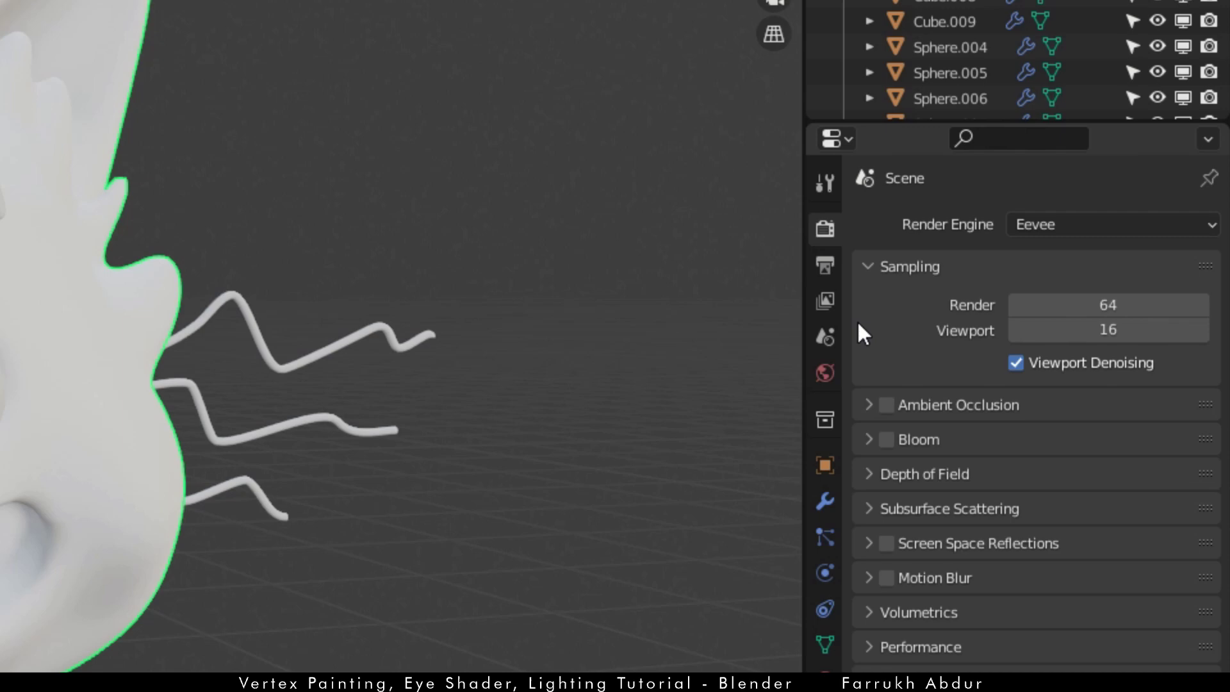
click(887, 406)
click(869, 404)
click(1031, 442)
text(1)
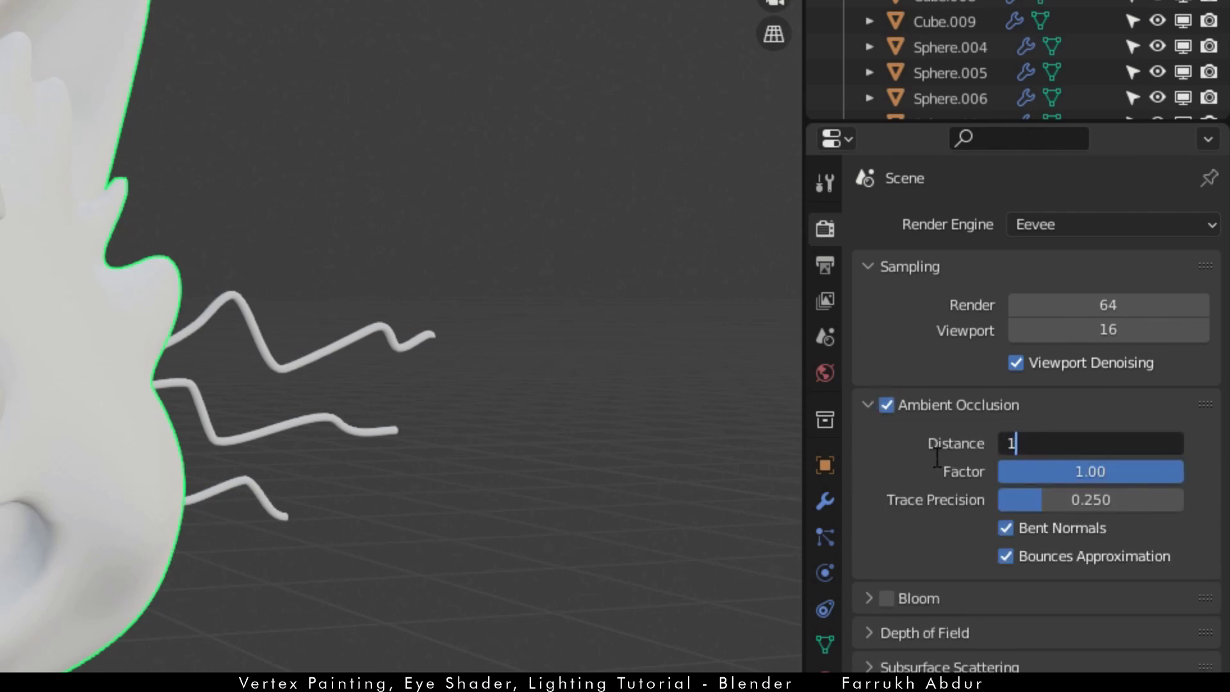
key(Return)
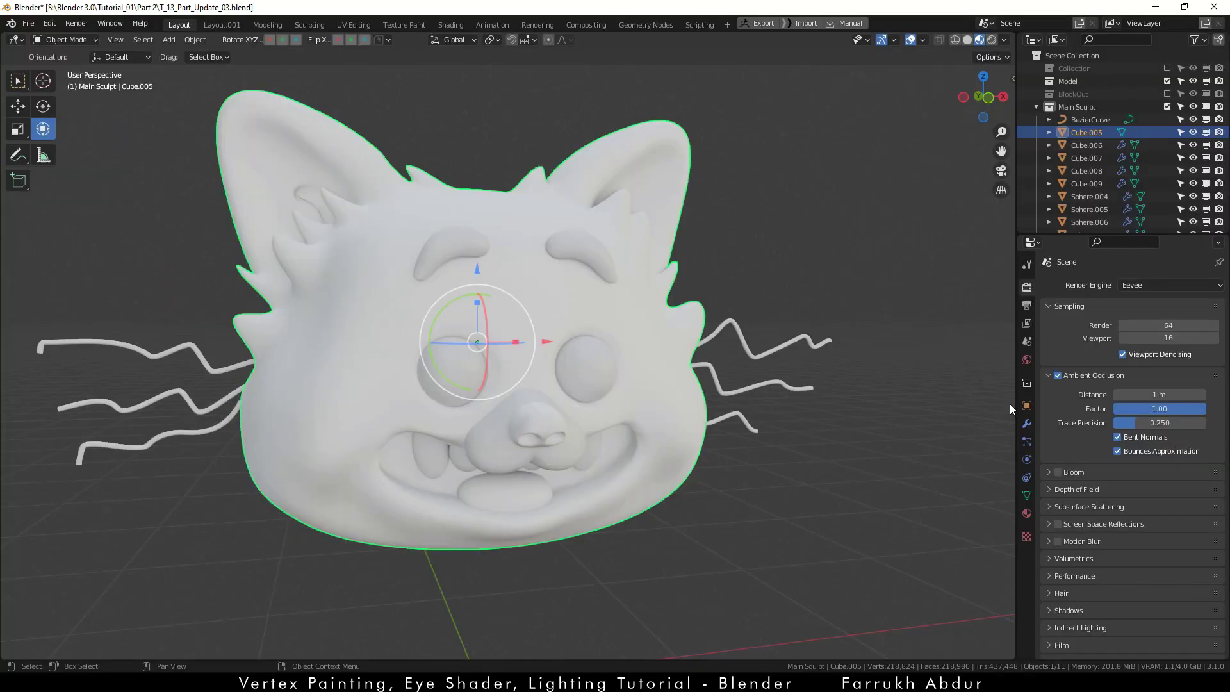
Step: Put the head mesh in Vertex Paint mode and set the Draw brush color to orange
click(846, 532)
middle_drag(778, 554, 702, 418)
click(732, 505)
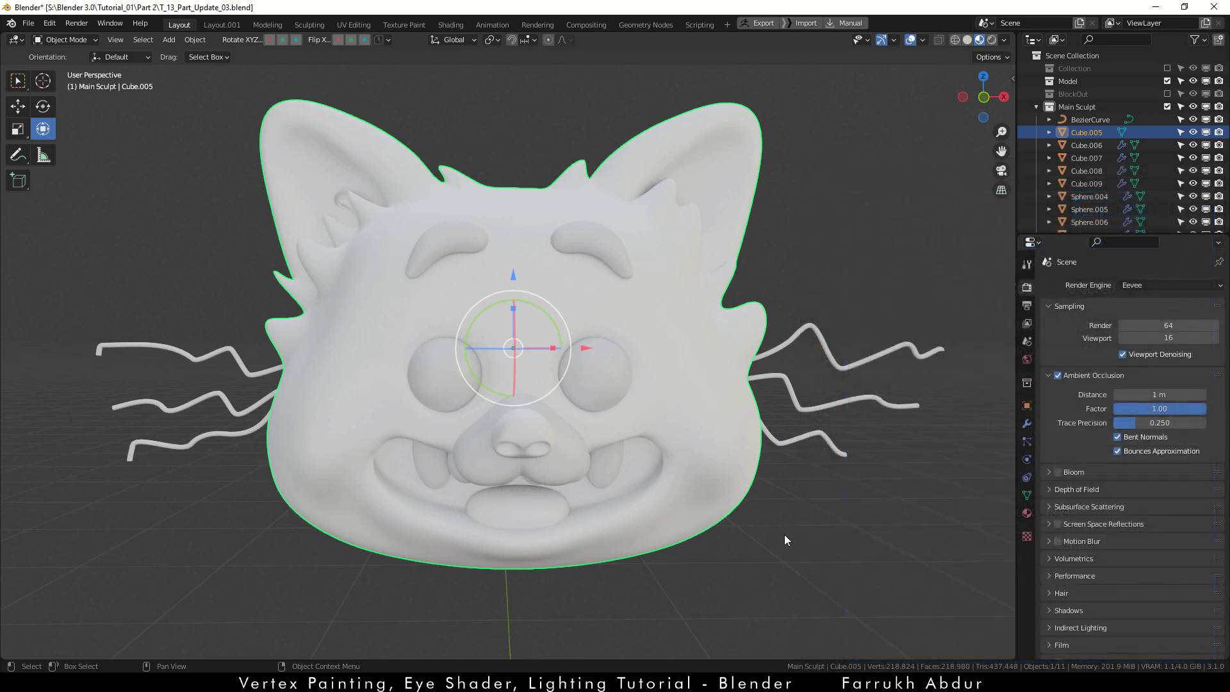
key(ctrl+Tab)
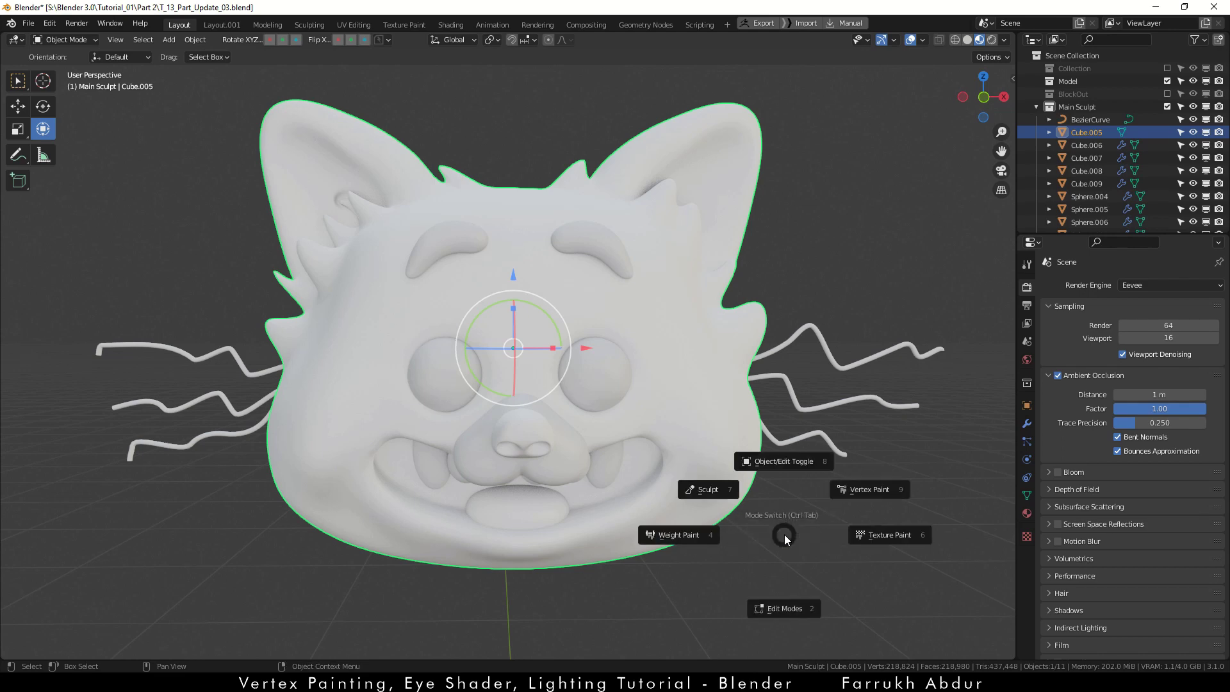
click(864, 489)
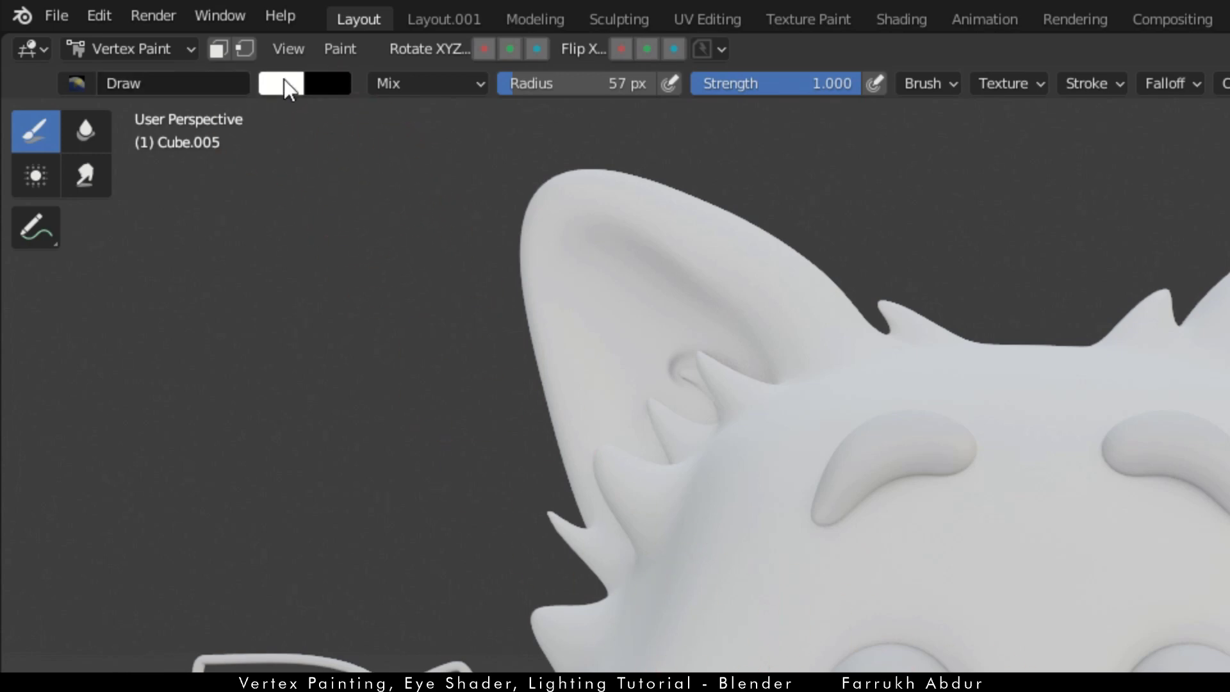
click(283, 87)
drag(360, 242, 338, 275)
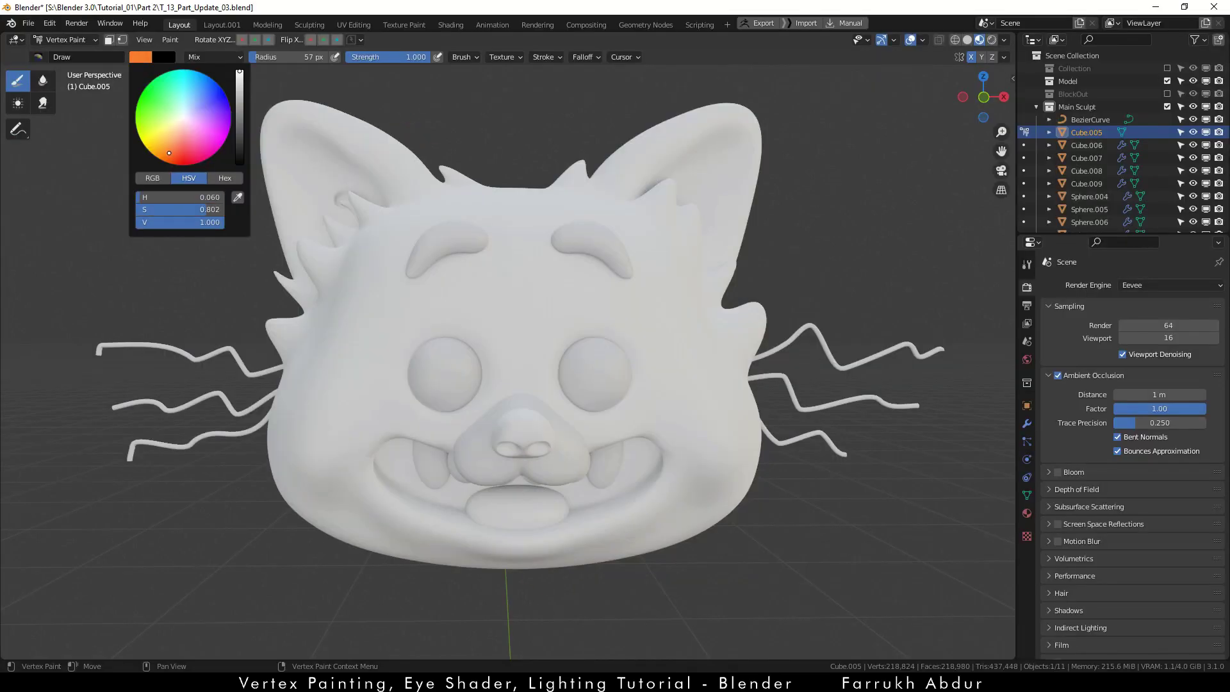
drag(169, 153, 172, 153)
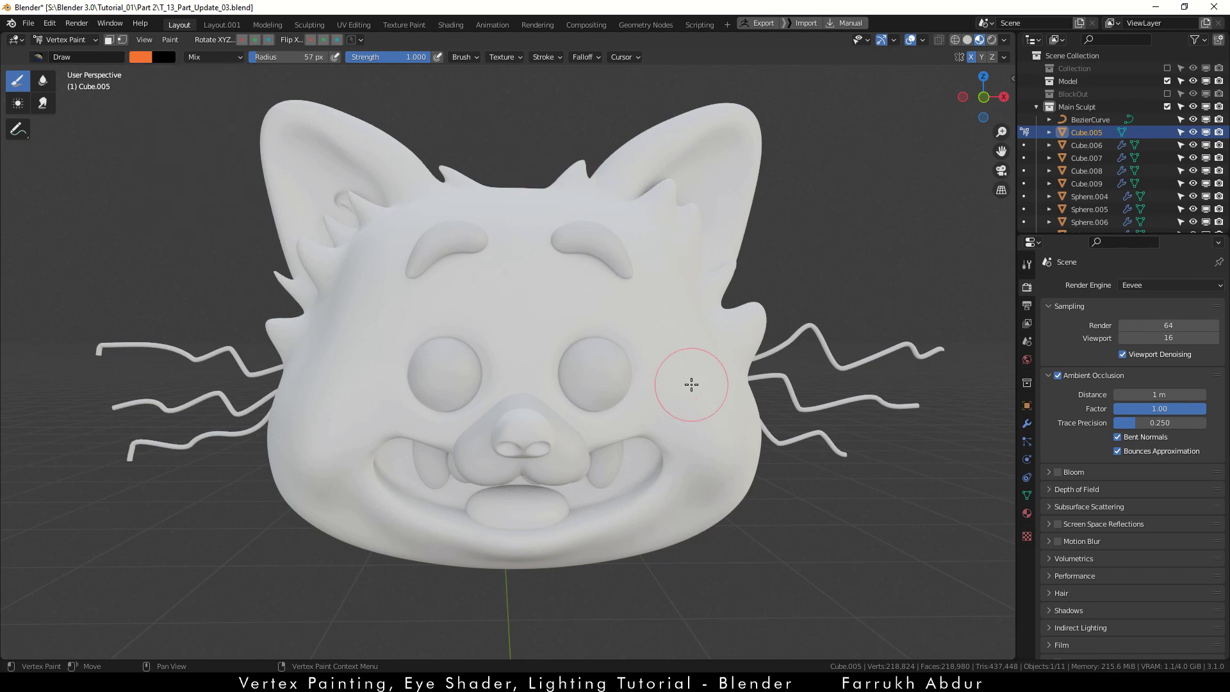
Step: Paint orange patches on both cheeks, enlarging the brush radius to 111 px
mouse_move(706, 401)
mouse_down()
mouse_move(725, 443)
mouse_move(736, 436)
mouse_up()
mouse_move(737, 436)
middle_down()
mouse_move(733, 516)
mouse_move(745, 426)
middle_up()
key(f)
click(780, 431)
mouse_move(776, 424)
mouse_down()
mouse_move(766, 412)
mouse_move(741, 446)
mouse_move(777, 461)
mouse_up()
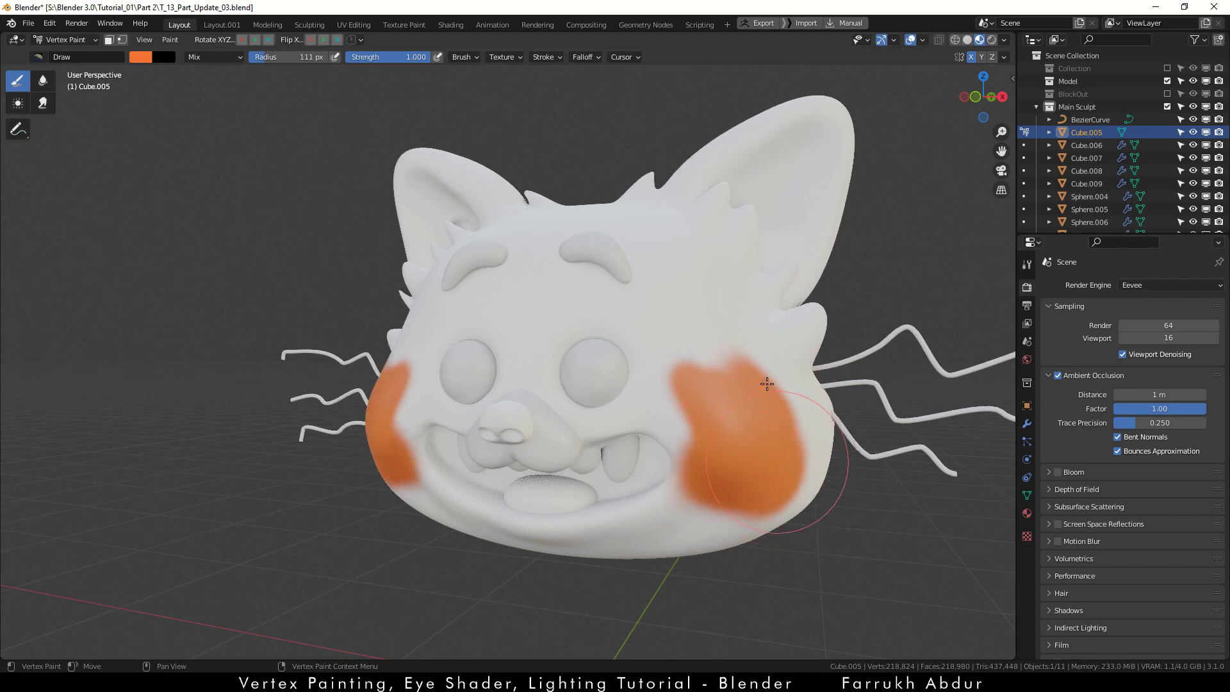
mouse_move(673, 365)
middle_down()
mouse_move(549, 431)
mouse_move(538, 504)
mouse_move(525, 494)
middle_up()
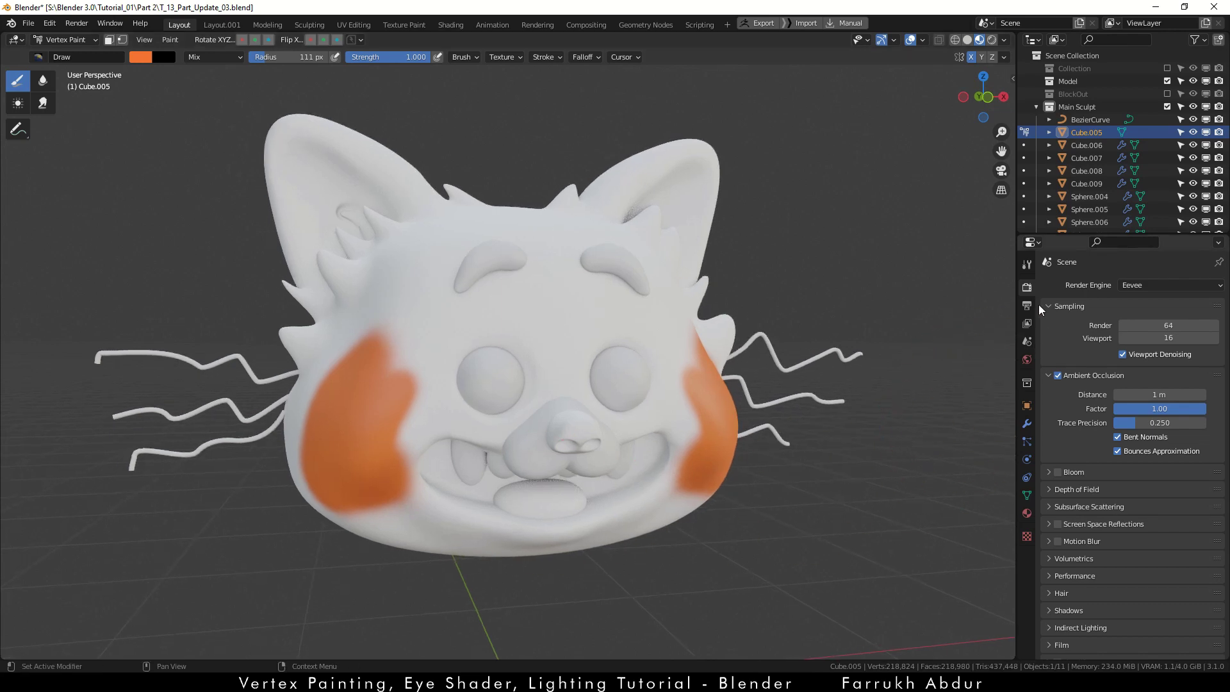
Step: Create a new color palette in the brush settings and add the current orange to it
click(1028, 264)
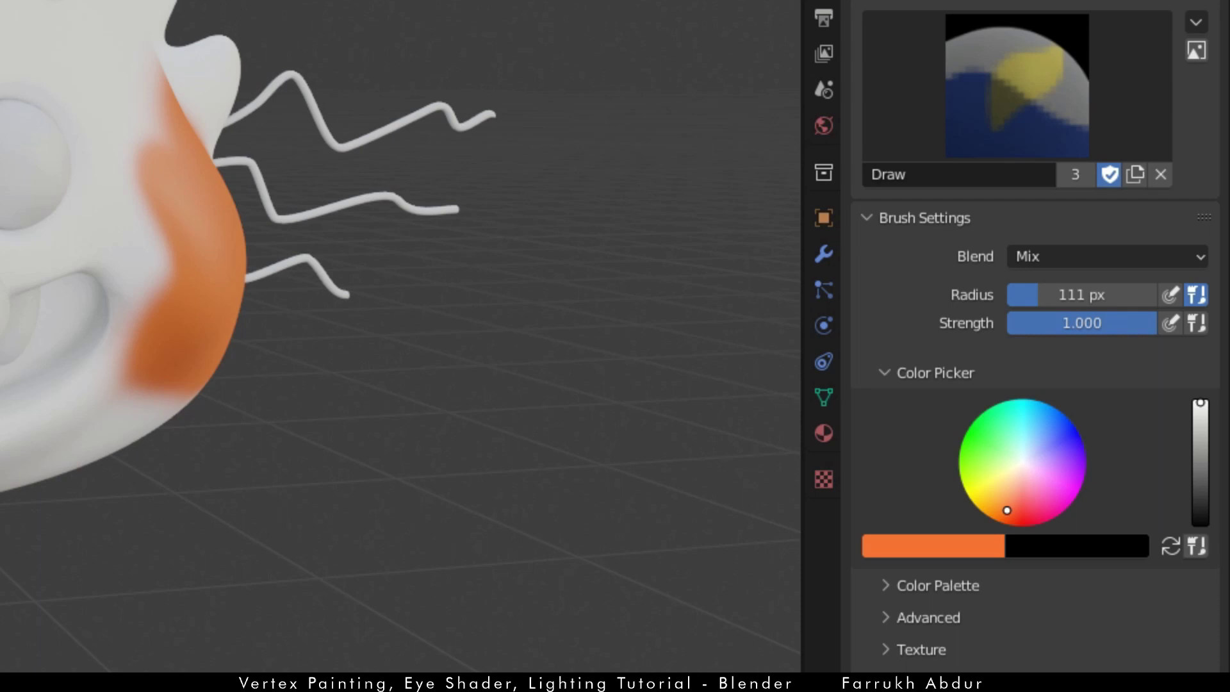
scroll(930, 349, down, 4)
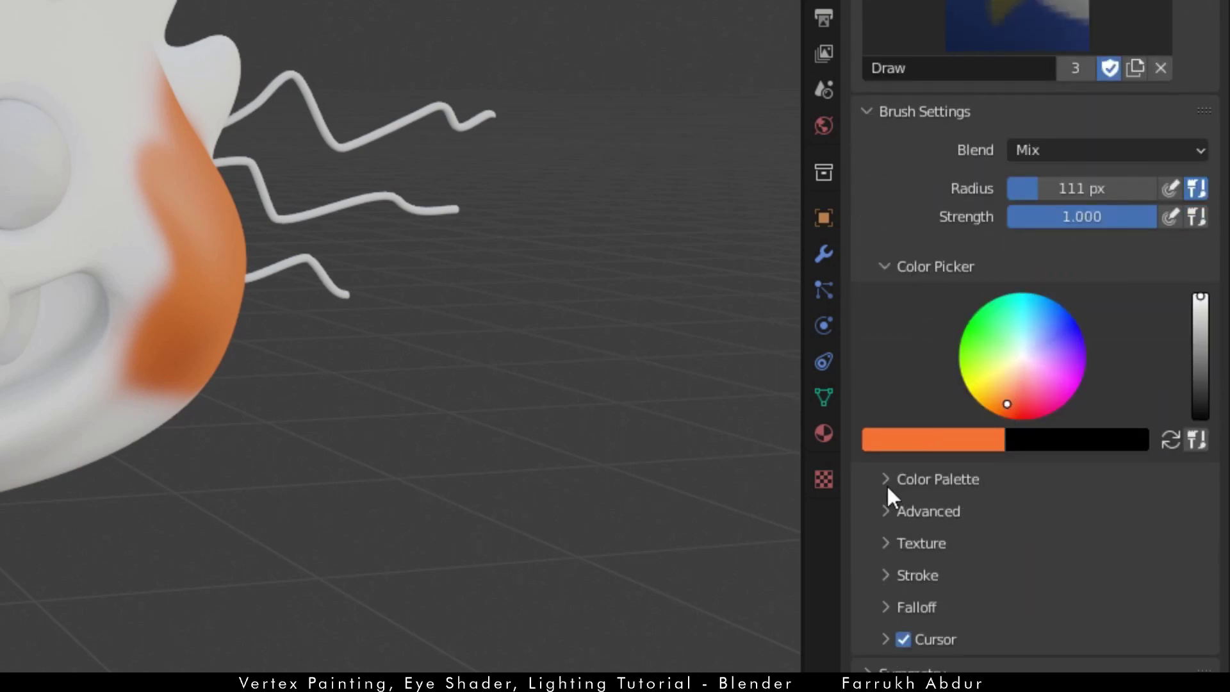
click(926, 482)
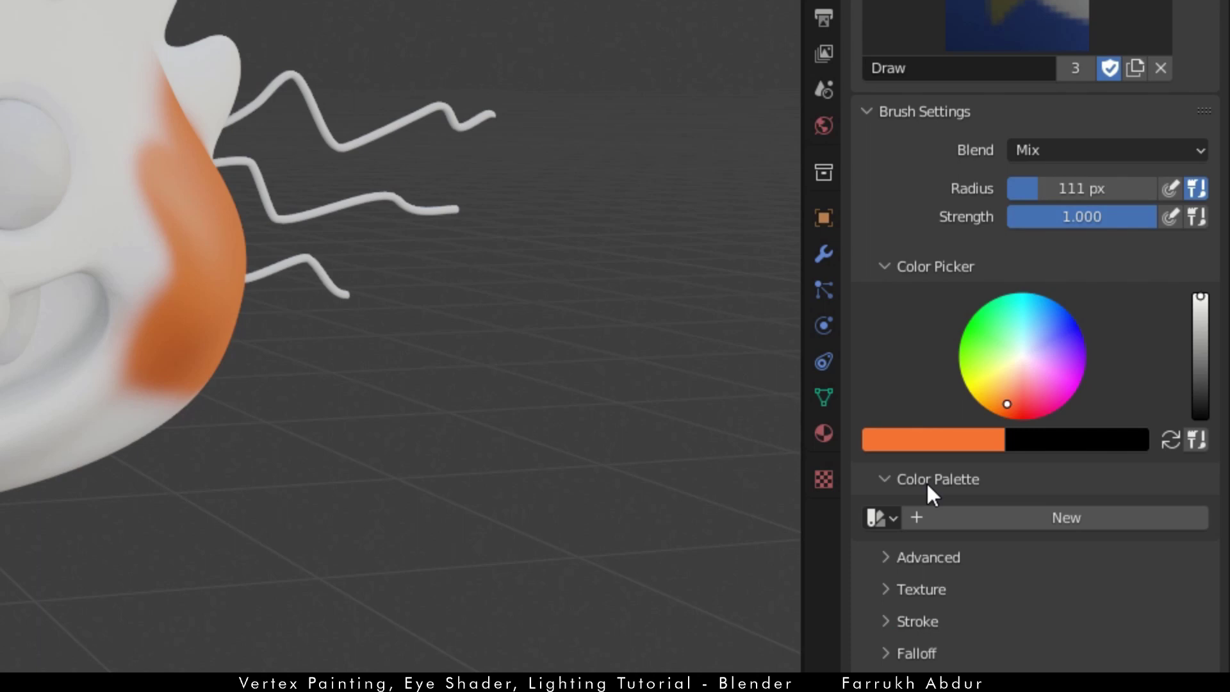
click(1028, 518)
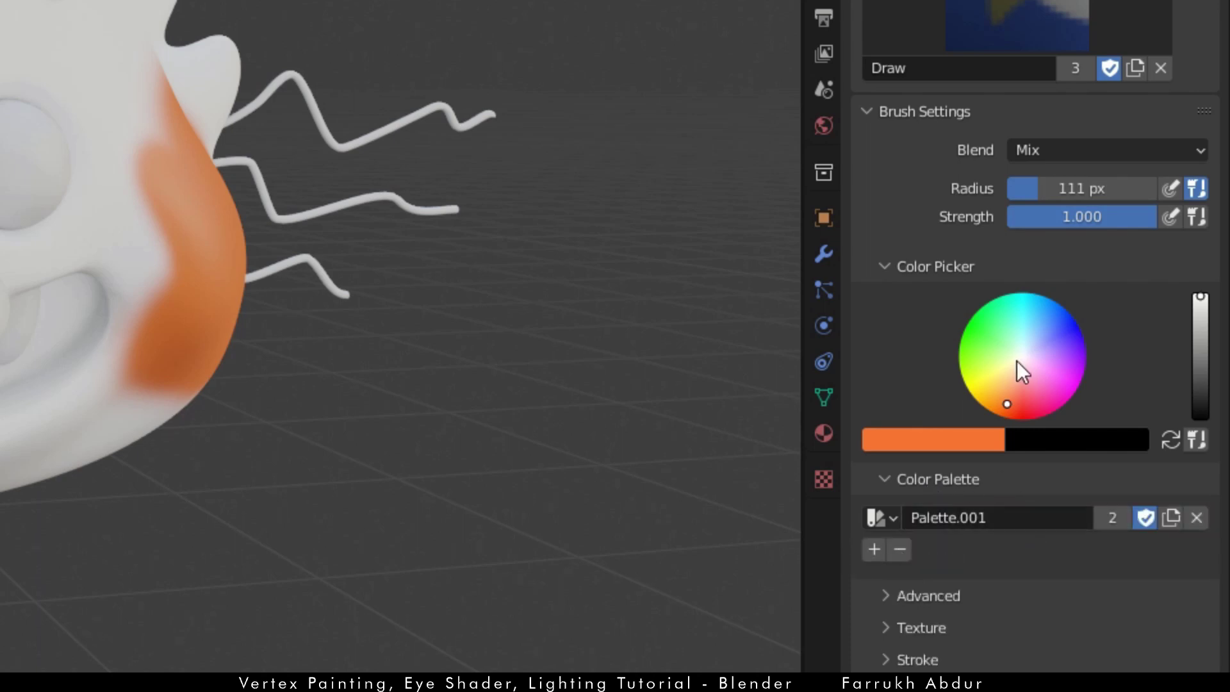
click(874, 550)
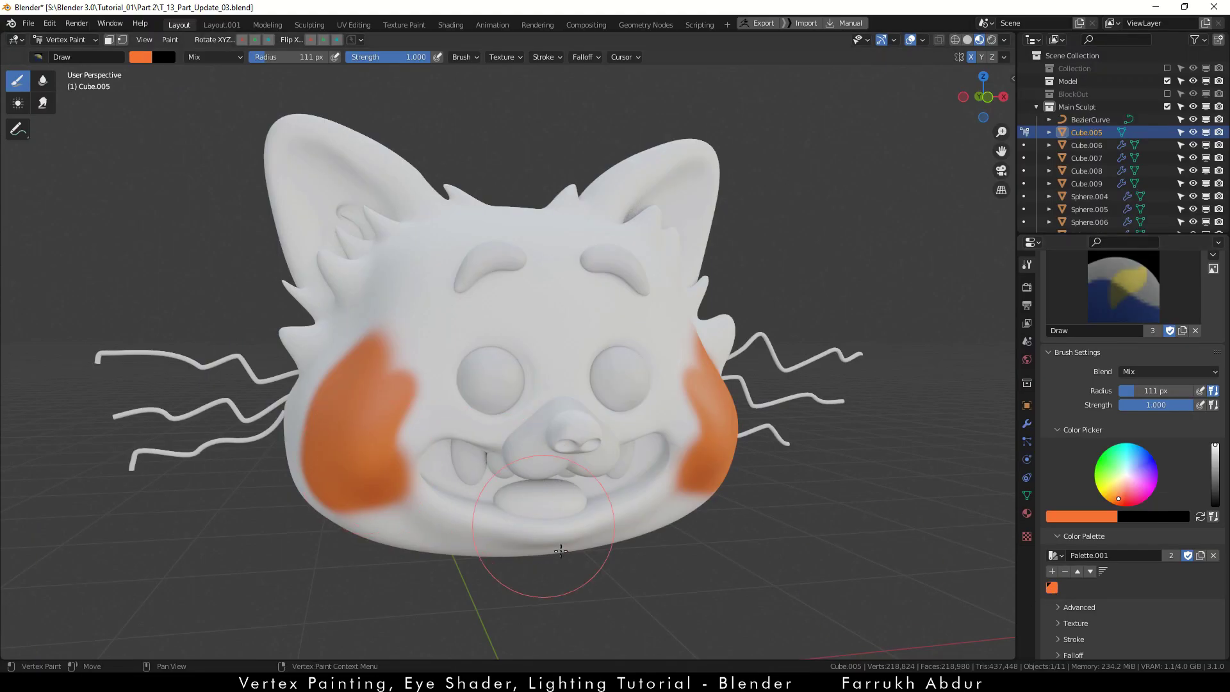
Step: Extend the orange cheek patch, try a blue brush stroke over it and undo that stroke
middle_drag(718, 558, 687, 556)
mouse_move(699, 398)
mouse_down()
mouse_move(690, 364)
mouse_move(711, 450)
mouse_move(689, 503)
mouse_up()
mouse_move(785, 506)
middle_down()
mouse_move(748, 506)
mouse_move(983, 505)
middle_up()
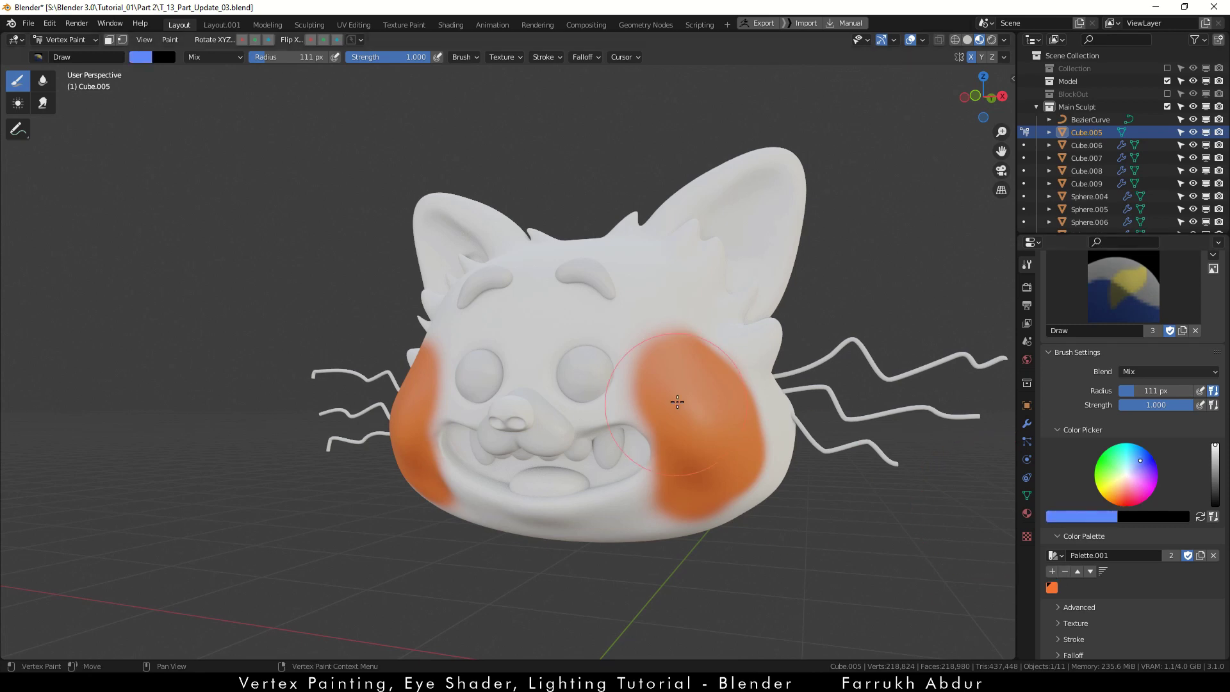
mouse_move(677, 402)
mouse_down()
mouse_move(708, 327)
mouse_move(831, 463)
mouse_up()
key(ctrl+z)
Step: Fill the whole head mesh with blue using Set Vertex Colors, and refill it with the palette's orange
middle_drag(750, 457, 660, 462)
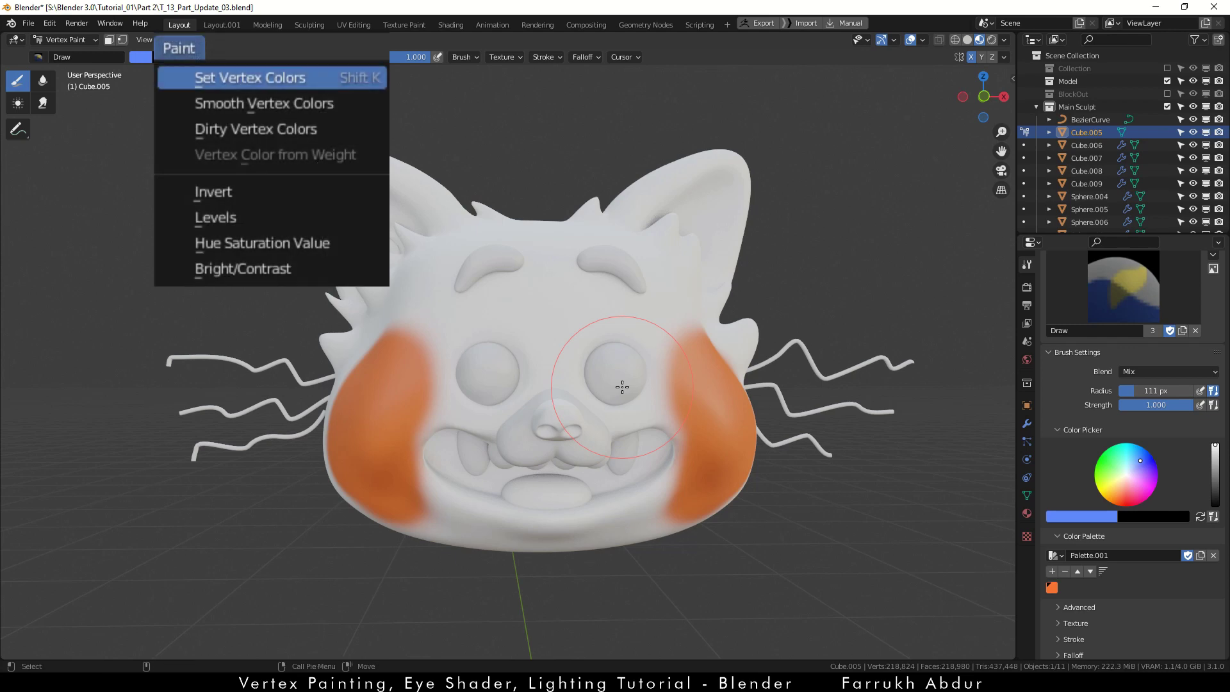
key(shift+k)
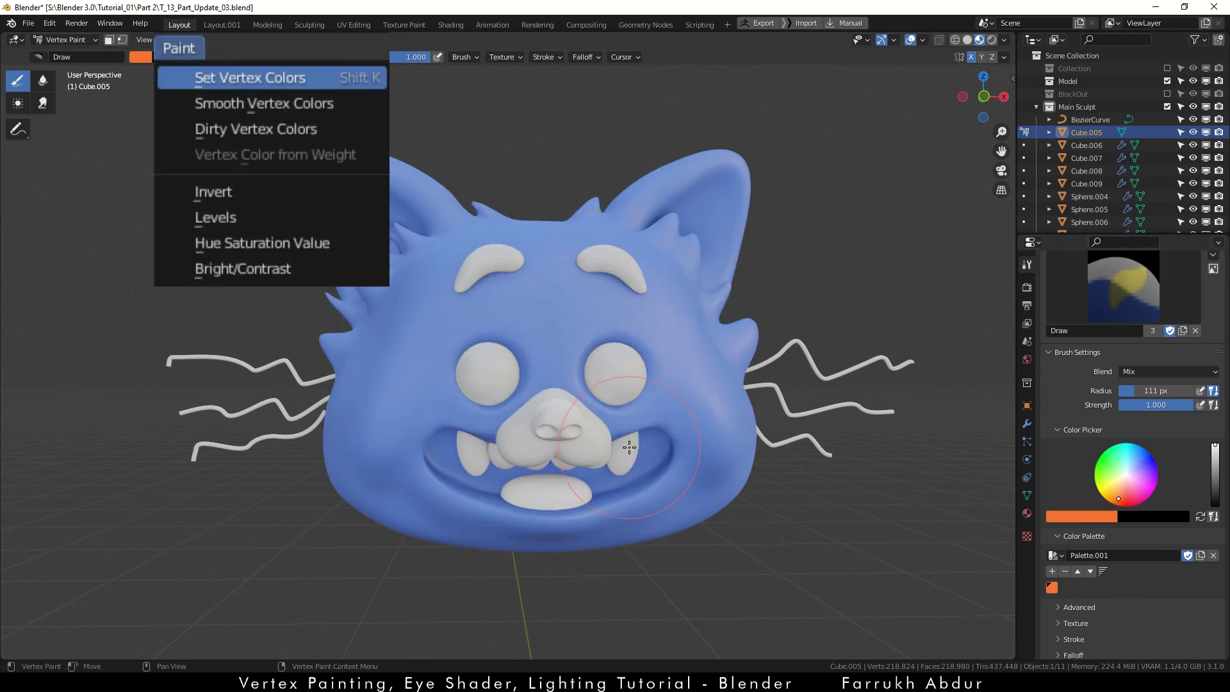
mouse_move(691, 547)
alt+mouse_down()
mouse_move(737, 500)
mouse_move(695, 532)
mouse_move(698, 513)
alt+mouse_up()
mouse_move(709, 376)
middle_down()
mouse_move(714, 461)
mouse_move(747, 453)
middle_up()
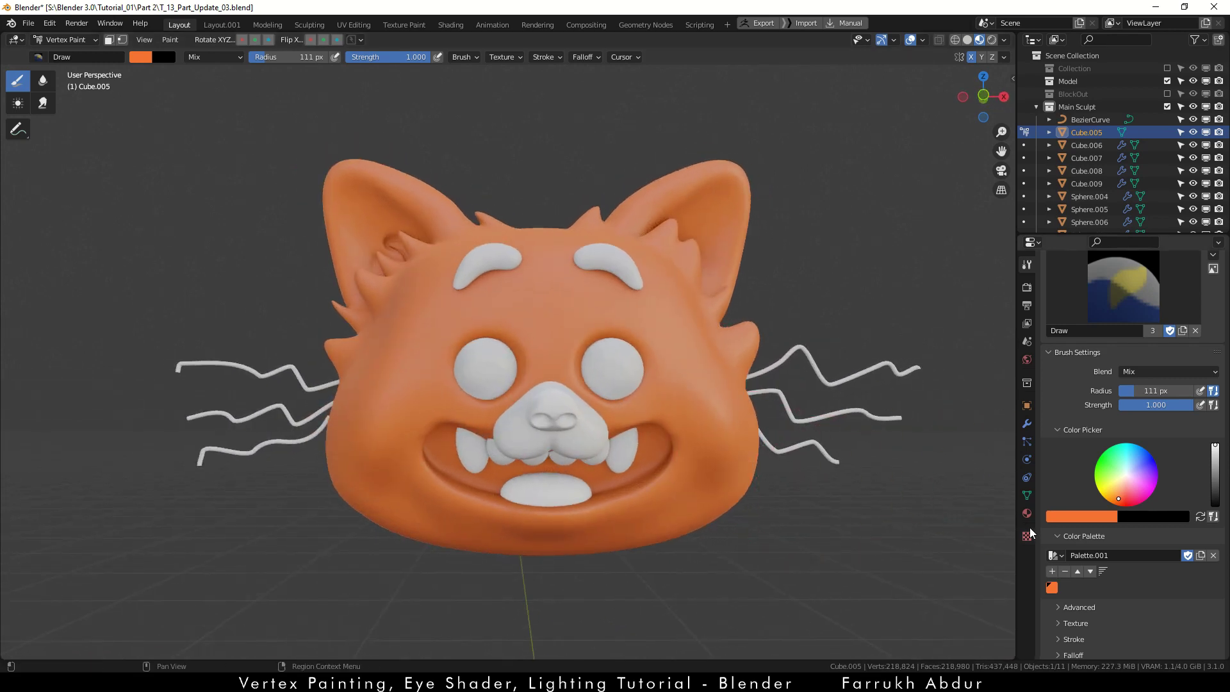
Step: Add a warm off-white to the palette and paint it over the head's cheeks
click(1126, 475)
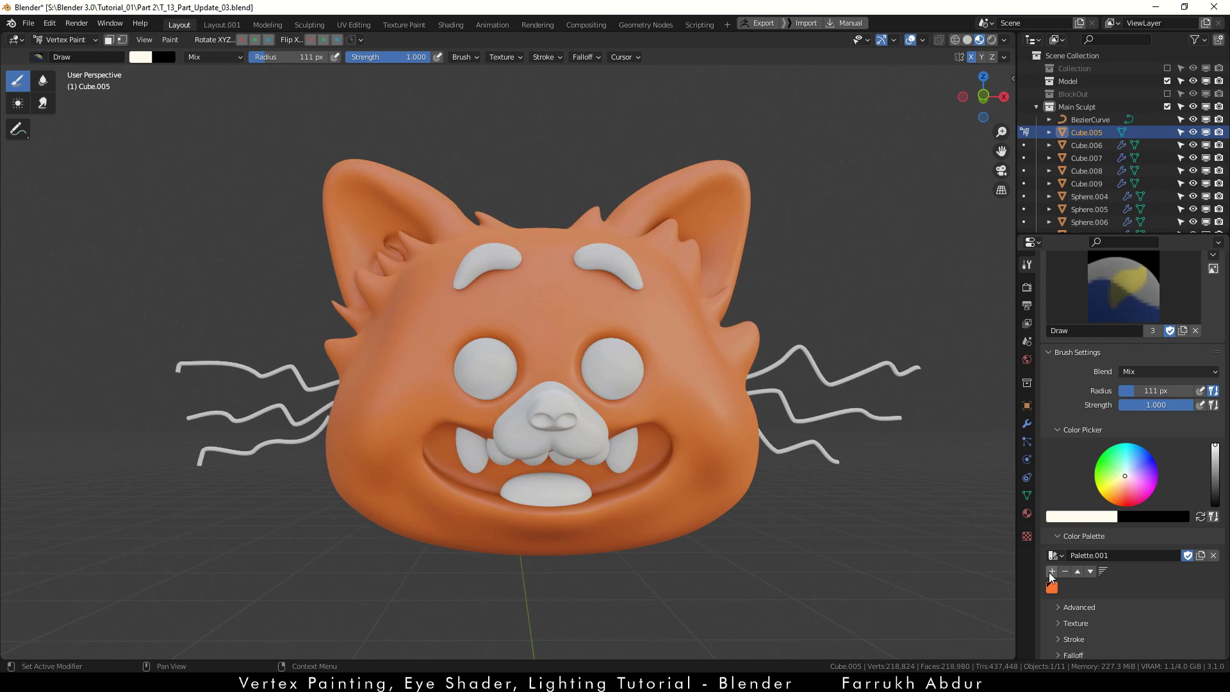
middle_drag(710, 513, 756, 396)
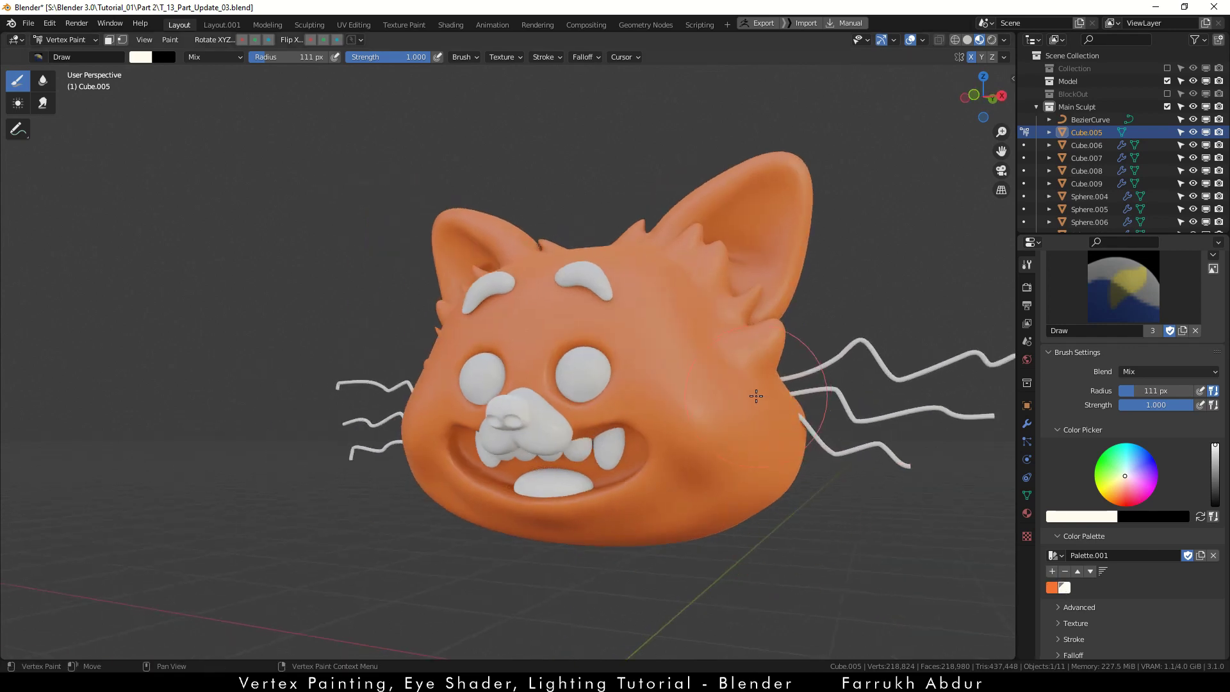
mouse_move(718, 371)
mouse_down()
mouse_move(761, 417)
mouse_move(736, 494)
mouse_move(689, 513)
mouse_up()
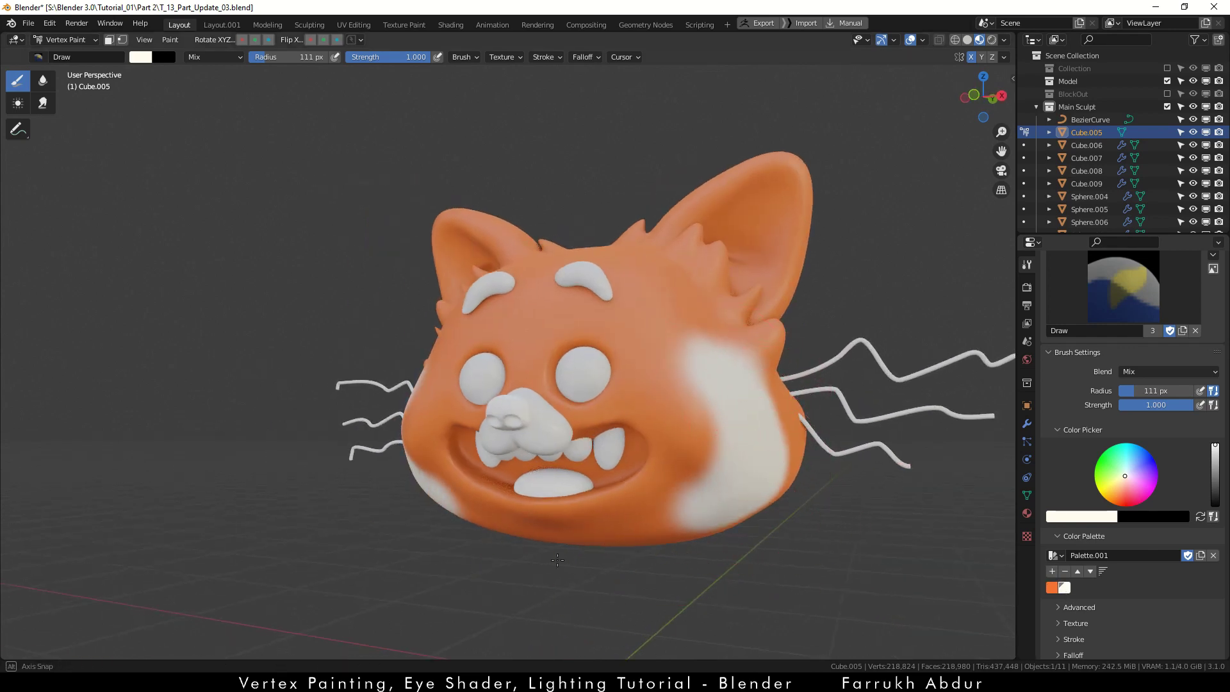
middle_drag(689, 513, 656, 524)
mouse_move(656, 524)
mouse_down()
mouse_move(702, 537)
mouse_move(714, 505)
mouse_up()
Step: Paint the ears and the fur tufts around them off-white, leaving the forehead orange
mouse_move(714, 506)
middle_down()
mouse_move(700, 398)
mouse_move(641, 419)
mouse_move(659, 274)
middle_up()
mouse_move(659, 275)
mouse_down()
mouse_move(641, 308)
mouse_move(724, 243)
mouse_move(700, 265)
mouse_up()
middle_drag(700, 265, 708, 352)
mouse_move(708, 352)
mouse_down()
mouse_move(744, 329)
mouse_move(750, 390)
mouse_move(727, 513)
mouse_up()
scroll(695, 386, up, 1)
drag(687, 391, 670, 335)
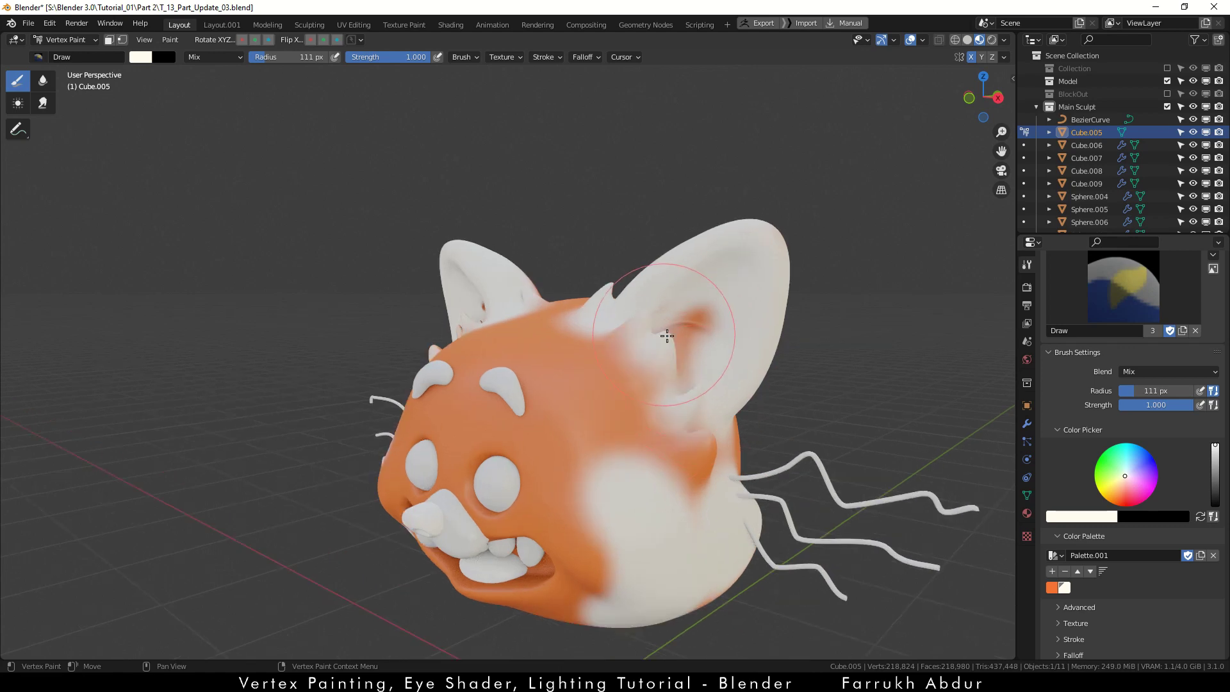
mouse_move(571, 318)
middle_down()
mouse_move(629, 321)
mouse_move(623, 333)
middle_up()
drag(521, 305, 474, 307)
Step: Lower the brush strength to 0.294 and paint off-white lightly along the cheek's orange border
scroll(458, 371, down, 2)
middle_drag(459, 371, 489, 327)
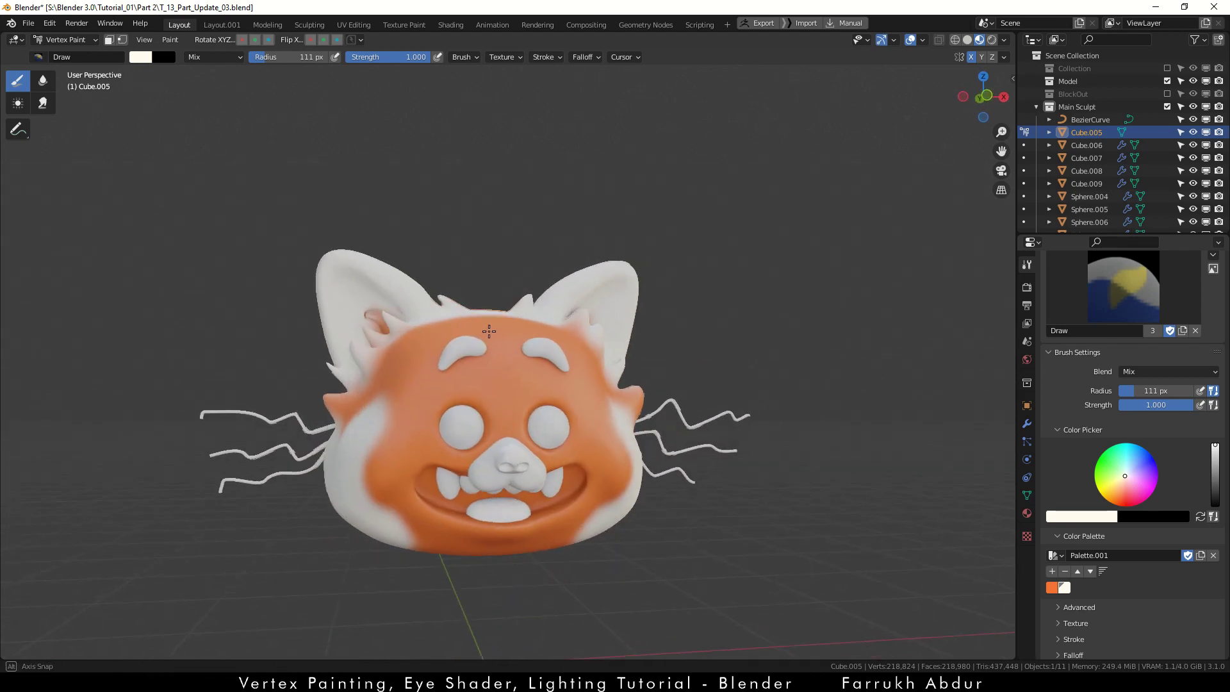
mouse_move(378, 439)
middle_down()
mouse_move(449, 423)
mouse_move(448, 482)
middle_up()
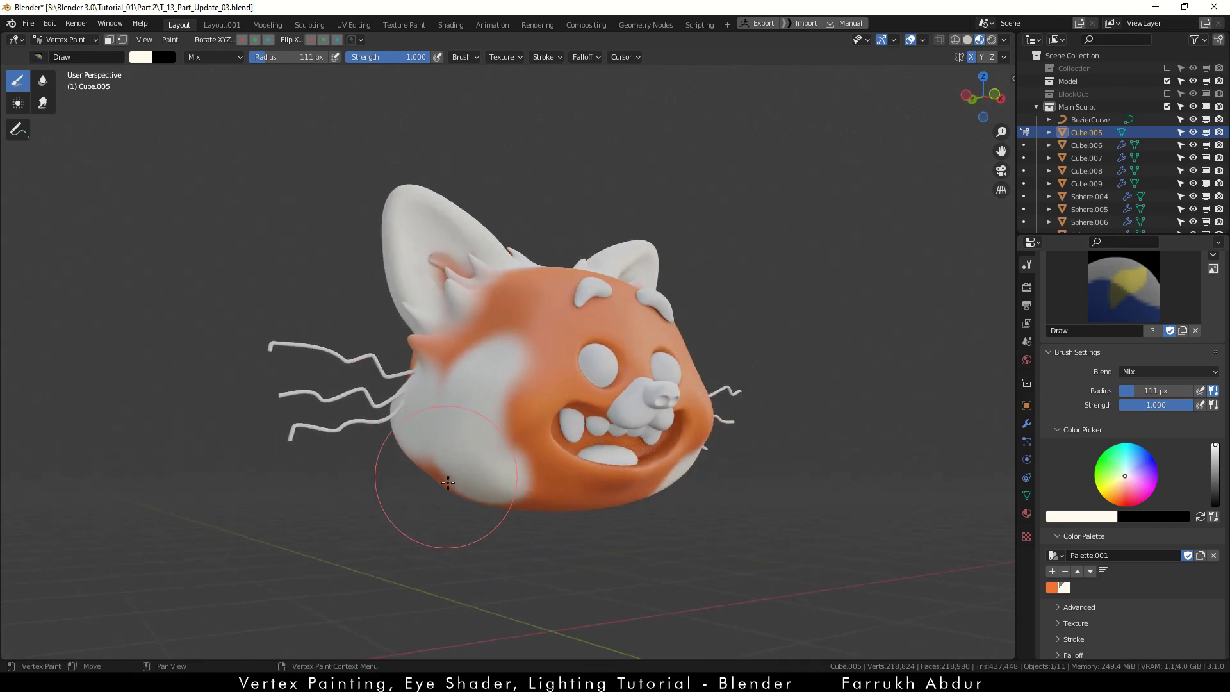
mouse_move(639, 402)
middle_down()
mouse_move(708, 359)
mouse_move(631, 387)
middle_up()
right_click(636, 388)
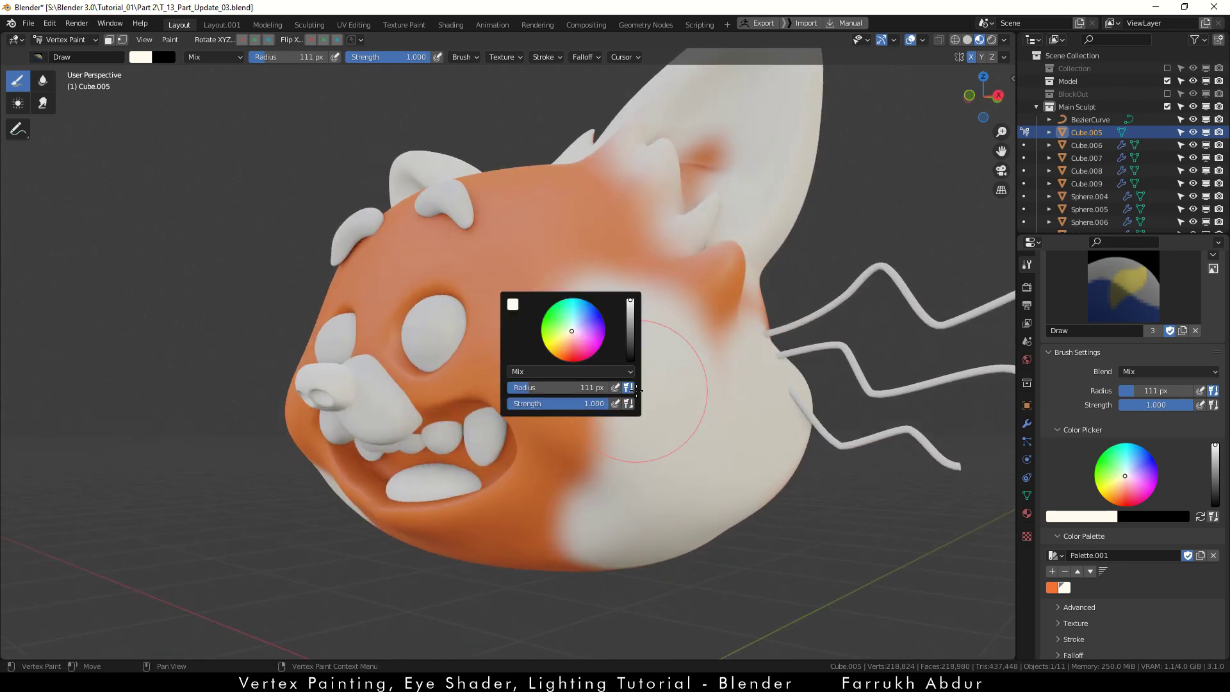
mouse_move(596, 404)
mouse_down()
mouse_move(506, 403)
mouse_move(520, 402)
mouse_up()
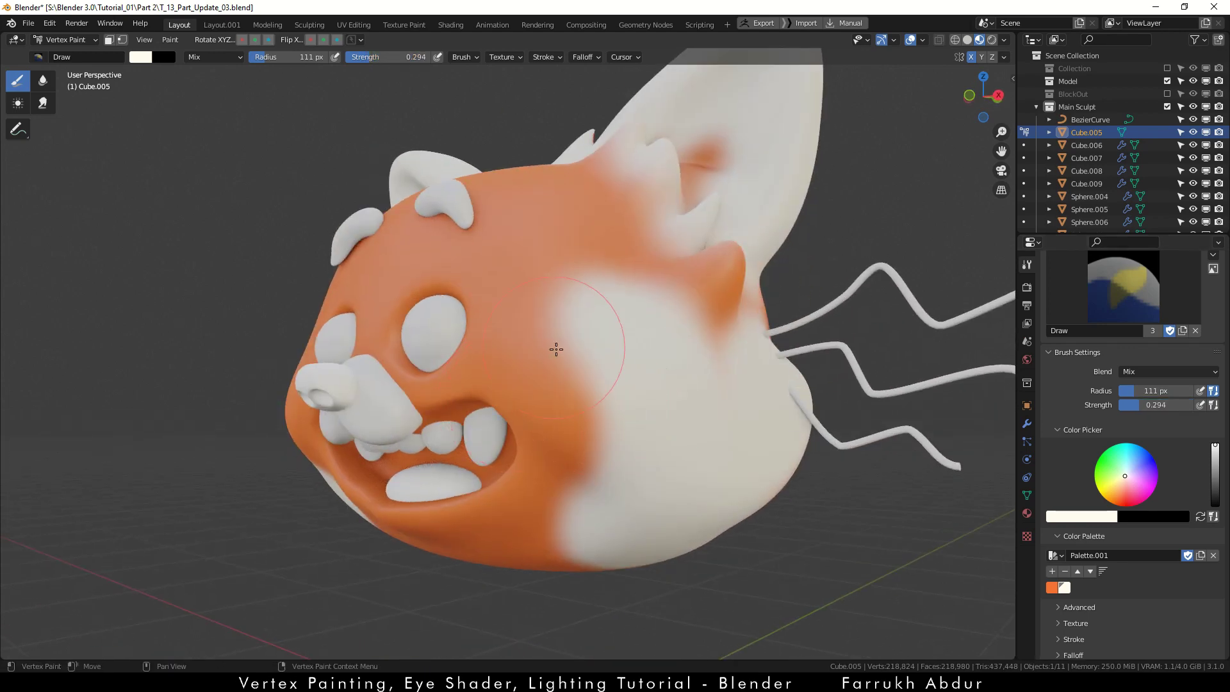
mouse_move(555, 348)
mouse_down()
mouse_move(602, 489)
mouse_move(635, 395)
mouse_move(711, 372)
mouse_up()
middle_drag(712, 373, 756, 410)
Step: Set the brush strength to 0.506 and tint the inside of the ears with the palette's orange
right_click(631, 404)
drag(602, 421, 698, 421)
middle_drag(783, 361, 804, 385)
middle_drag(797, 494, 747, 513)
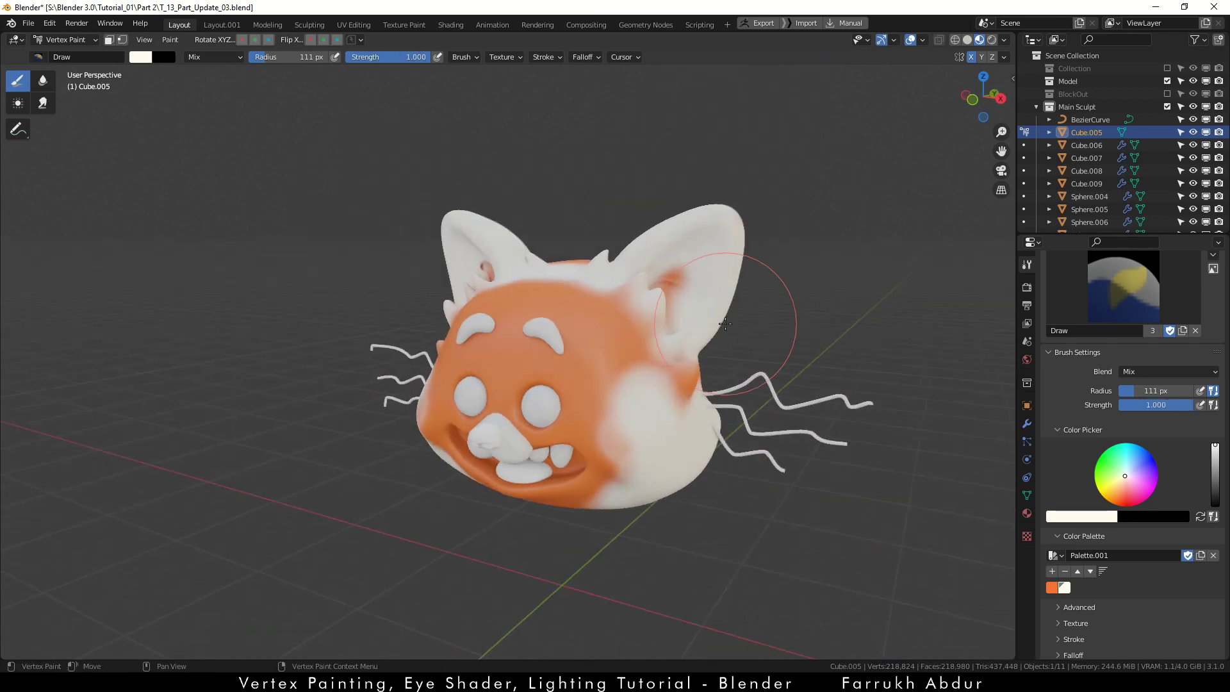
scroll(698, 333, up, 2)
click(1052, 586)
scroll(700, 205, up, 2)
right_click(647, 307)
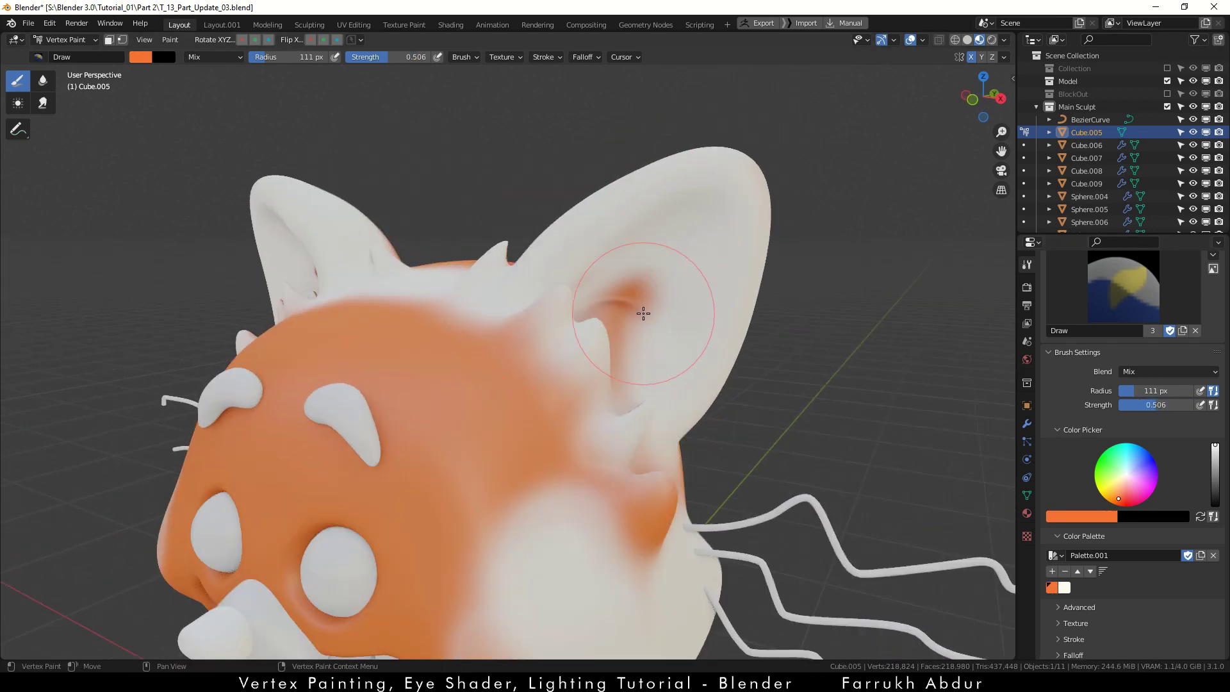
mouse_move(643, 310)
mouse_down()
mouse_move(642, 340)
mouse_move(585, 294)
mouse_up()
drag(709, 229, 664, 345)
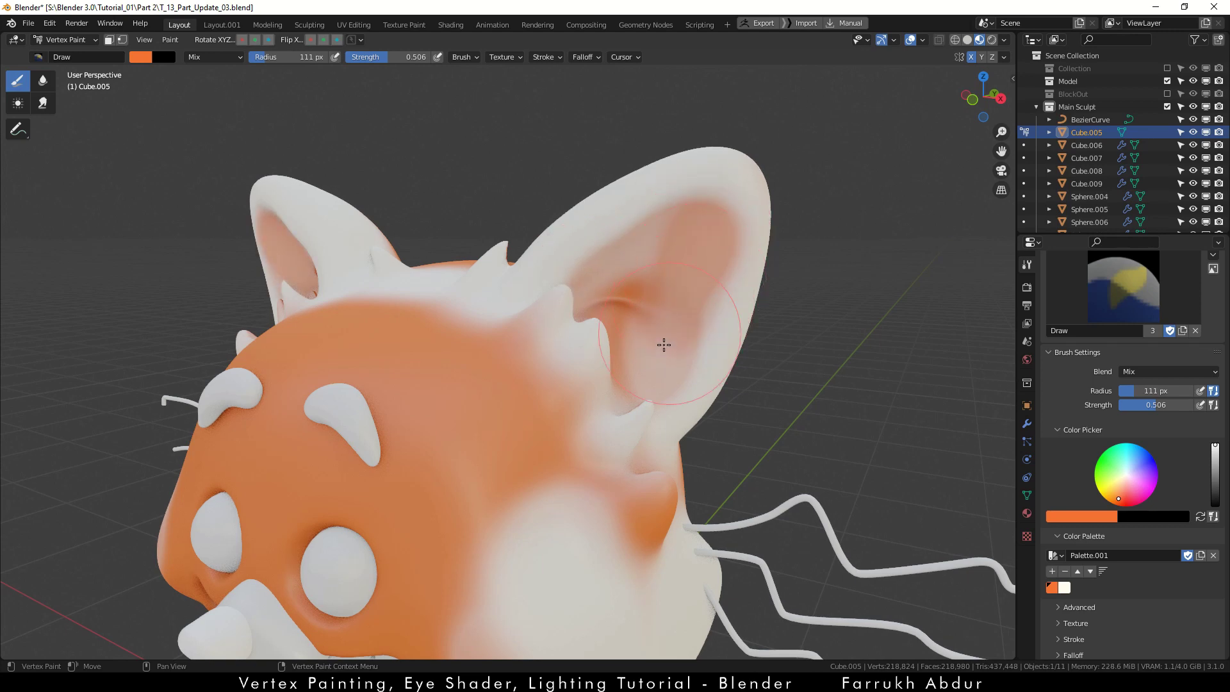
drag(664, 253, 586, 293)
scroll(673, 222, up, 1)
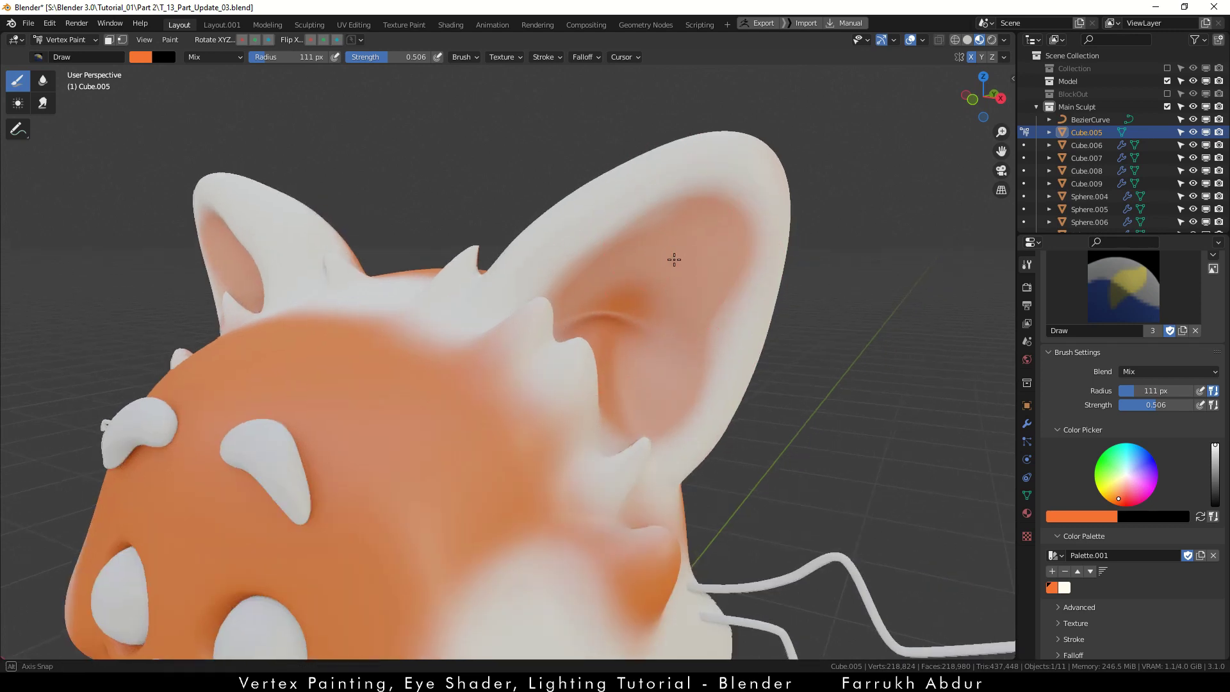
Step: Switch to the Blur brush and soften the jagged dark orange patches on the lower fur tufts beside the cheek
middle_drag(673, 258, 689, 243)
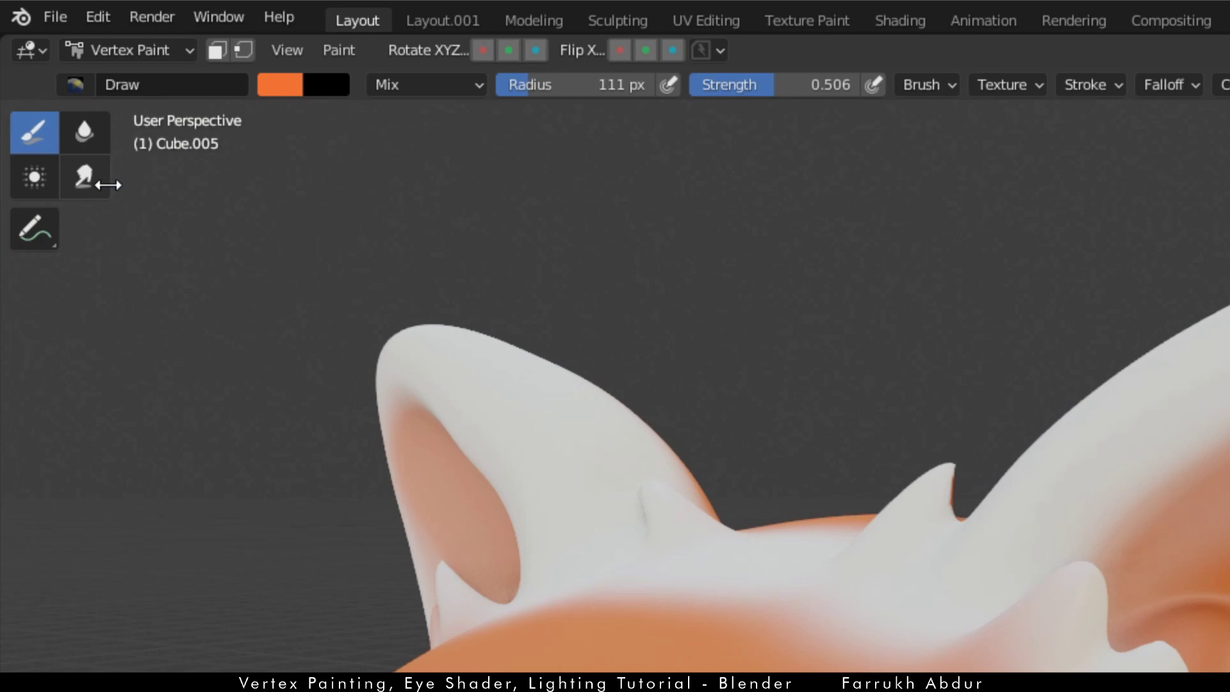
click(85, 131)
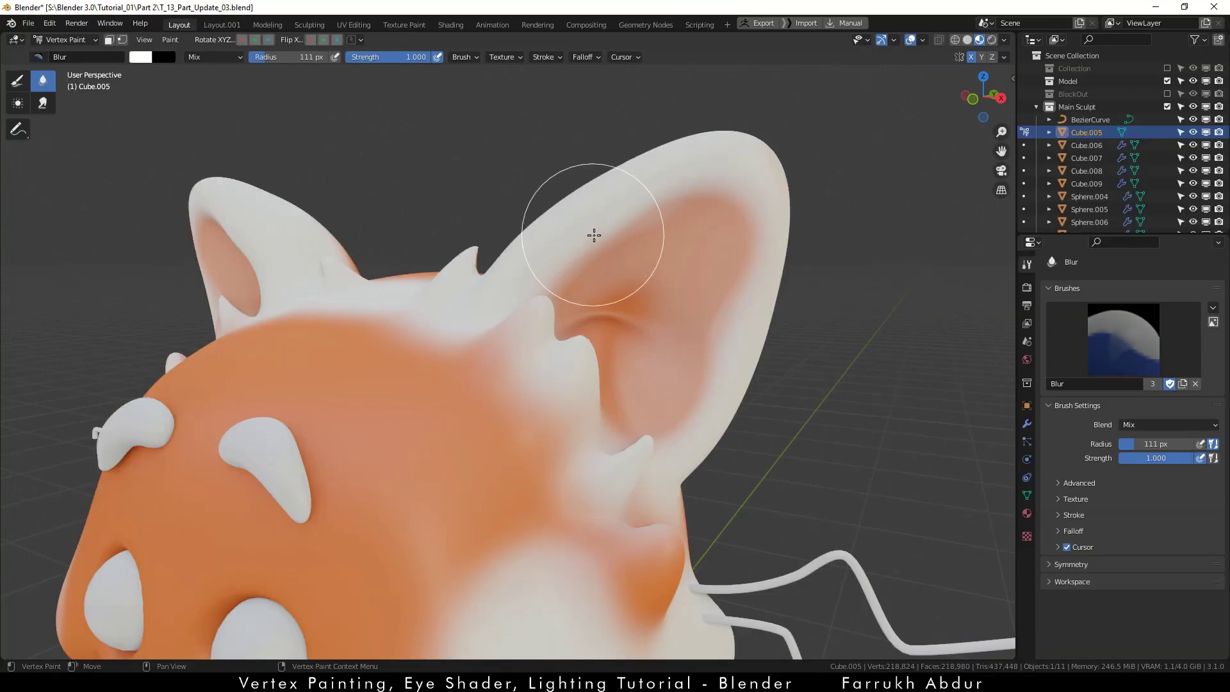
right_click(603, 243)
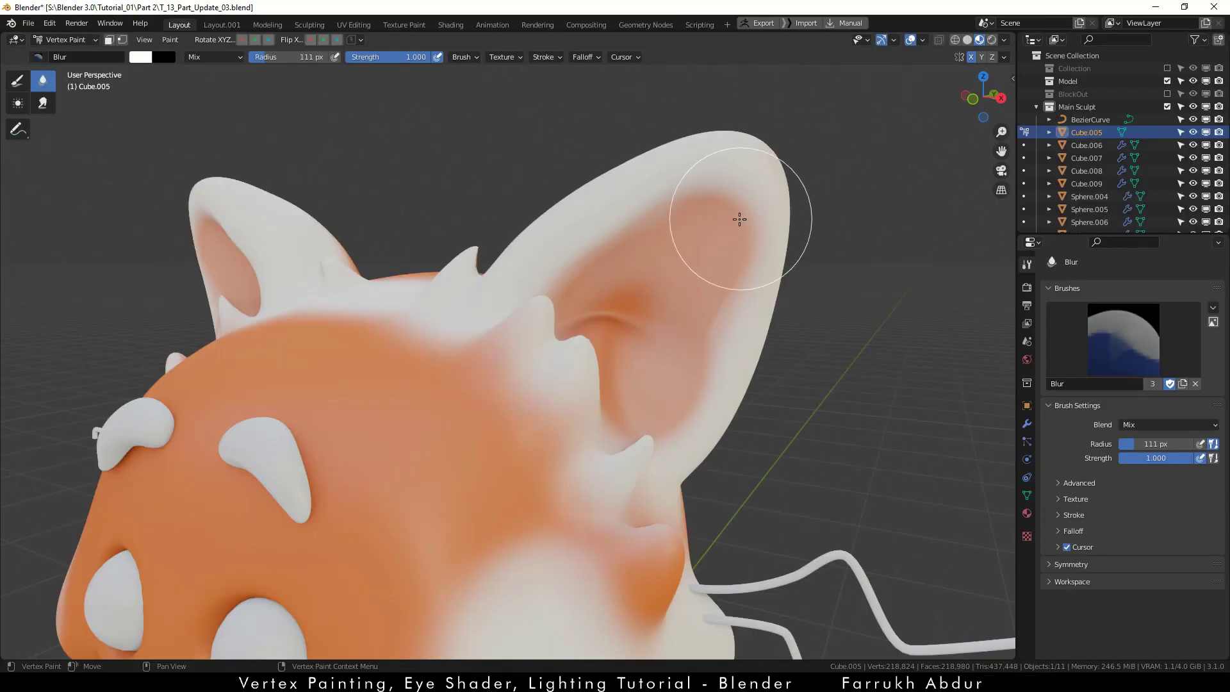
scroll(732, 232, up, 1)
scroll(610, 234, down, 1)
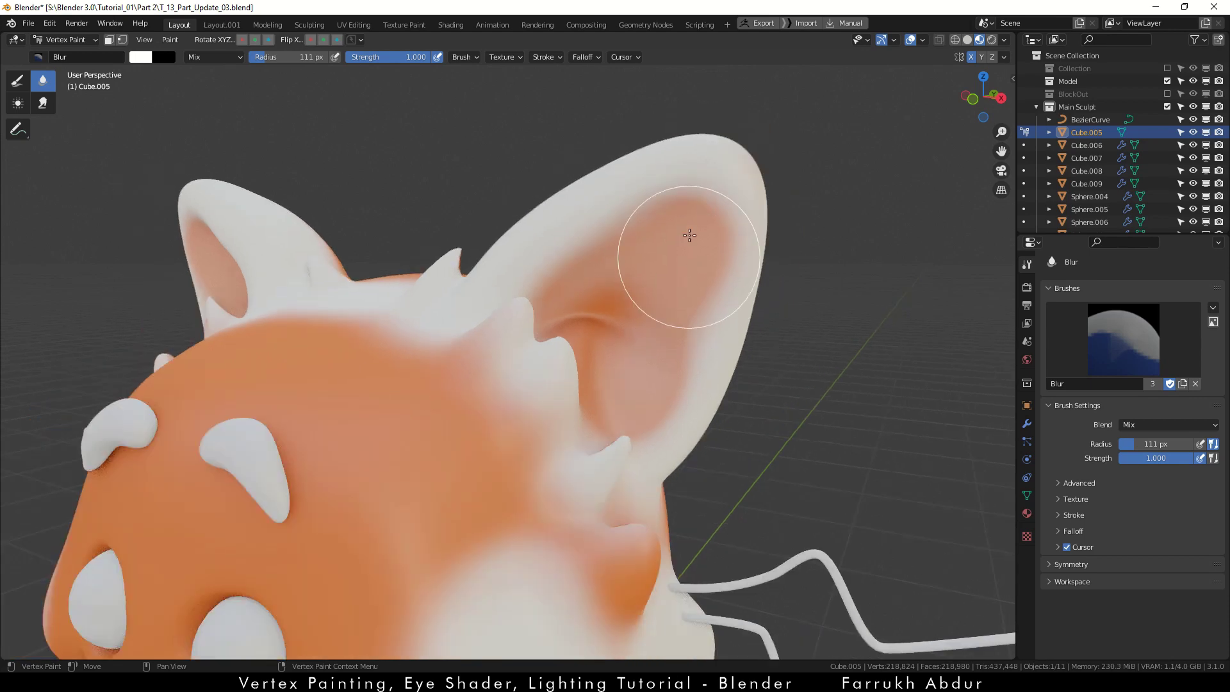
mouse_move(700, 440)
middle_down()
mouse_move(549, 452)
mouse_move(680, 555)
middle_up()
scroll(679, 554, up, 4)
middle_drag(644, 442, 615, 440)
scroll(615, 439, up, 1)
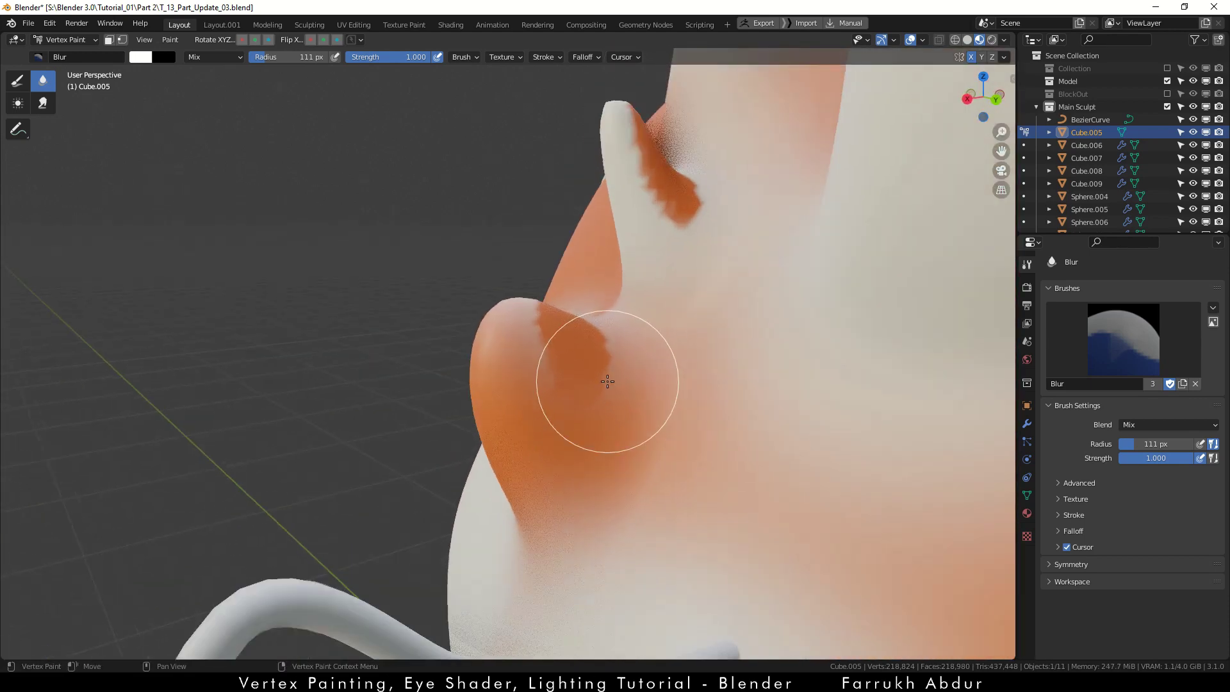
mouse_move(555, 344)
mouse_down()
mouse_move(557, 360)
mouse_move(607, 381)
mouse_move(557, 321)
mouse_up()
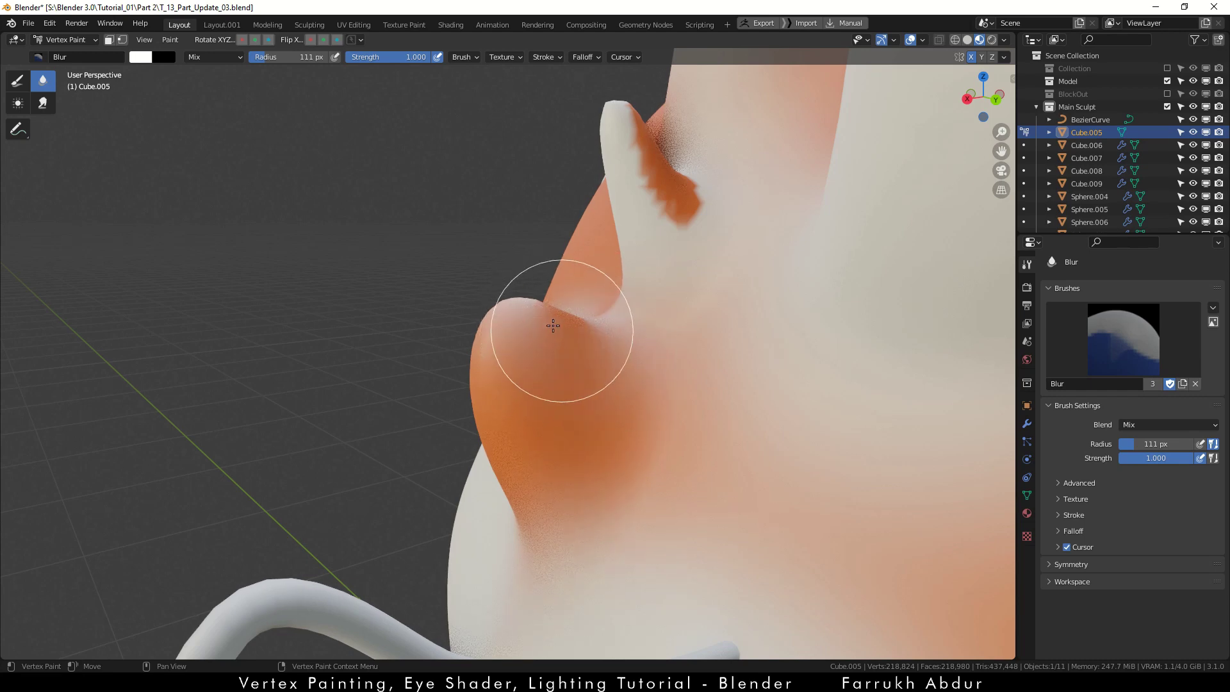
mouse_move(672, 189)
mouse_down()
mouse_move(659, 151)
mouse_move(673, 137)
mouse_up()
Step: Blur the remaining hard color edges on the upper fur tufts in front of the ear
mouse_move(673, 137)
middle_down()
mouse_move(665, 264)
mouse_move(511, 335)
mouse_move(549, 357)
middle_up()
mouse_move(686, 260)
mouse_down()
mouse_move(709, 300)
mouse_move(724, 218)
mouse_up()
drag(735, 137, 757, 126)
scroll(637, 242, down, 6)
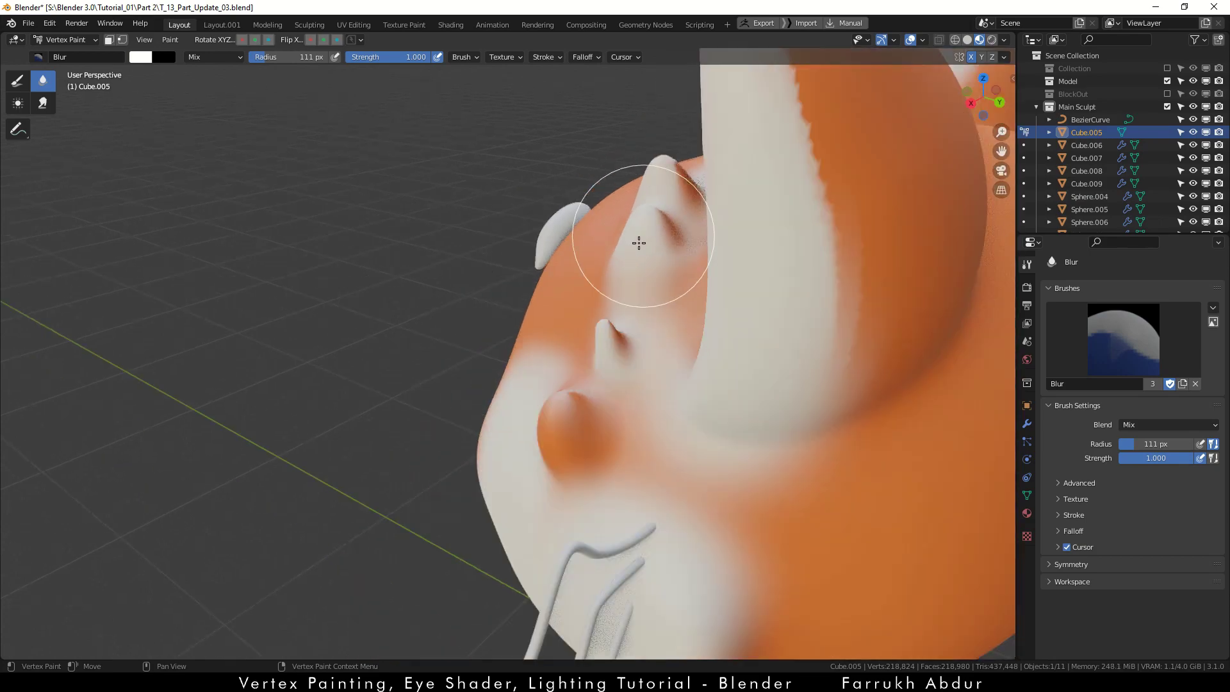
scroll(634, 313, up, 4)
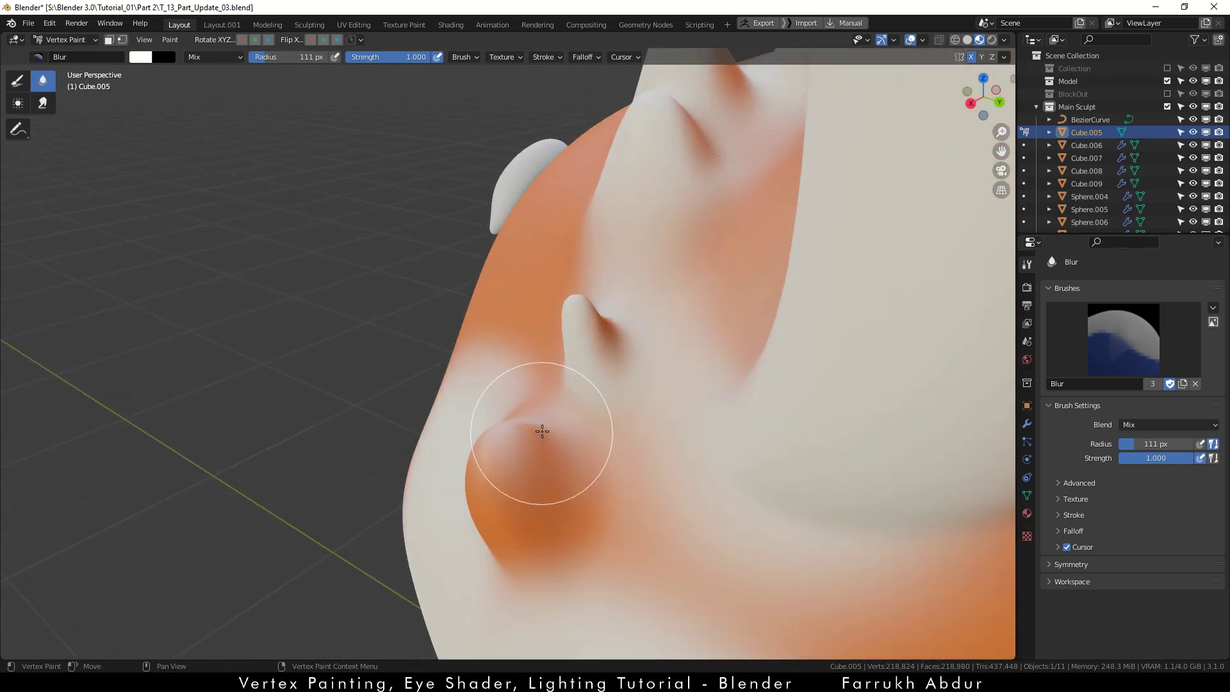
Step: Blur the off-white and orange border along the ear's back and save the file as the incremental version T_13_Part_Update_04.blend
scroll(541, 431, down, 5)
middle_drag(660, 180, 687, 124)
scroll(686, 124, up, 3)
shift+middle_drag(596, 146, 532, 191)
mouse_move(532, 191)
mouse_down()
mouse_move(599, 386)
mouse_move(508, 206)
mouse_up()
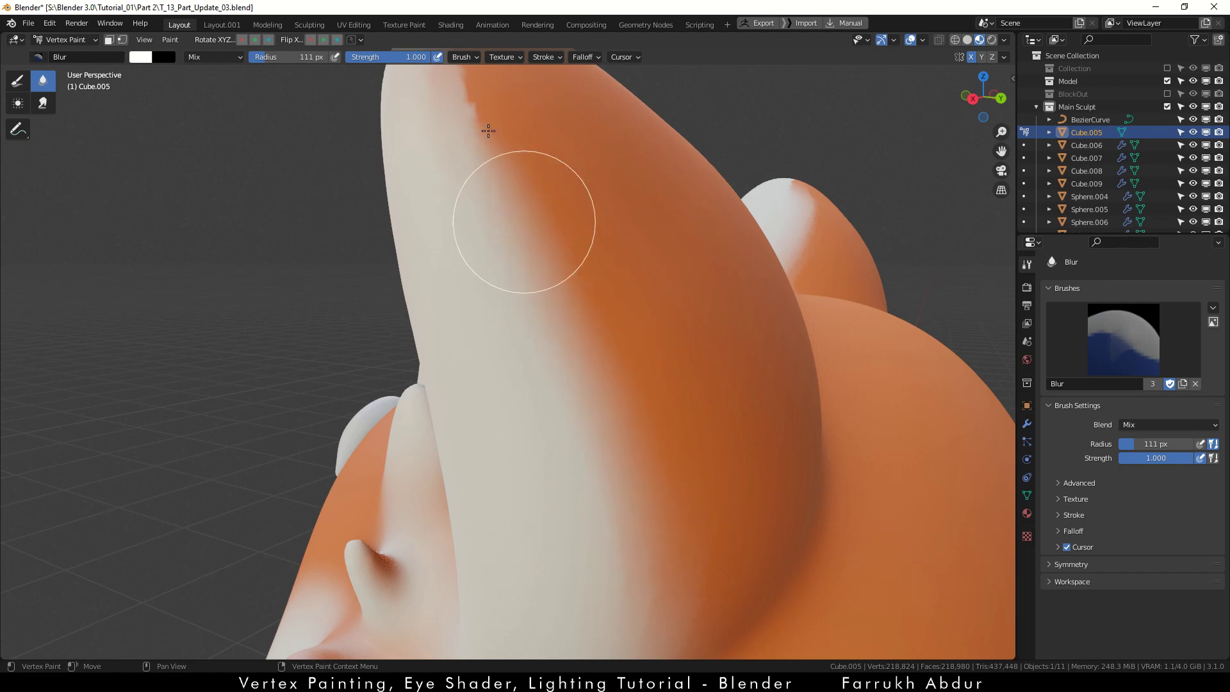
middle_drag(508, 205, 494, 349)
drag(494, 348, 544, 393)
mouse_move(544, 393)
middle_down()
mouse_move(701, 202)
mouse_move(647, 164)
mouse_move(610, 269)
mouse_move(648, 314)
mouse_move(615, 353)
mouse_move(647, 354)
middle_up()
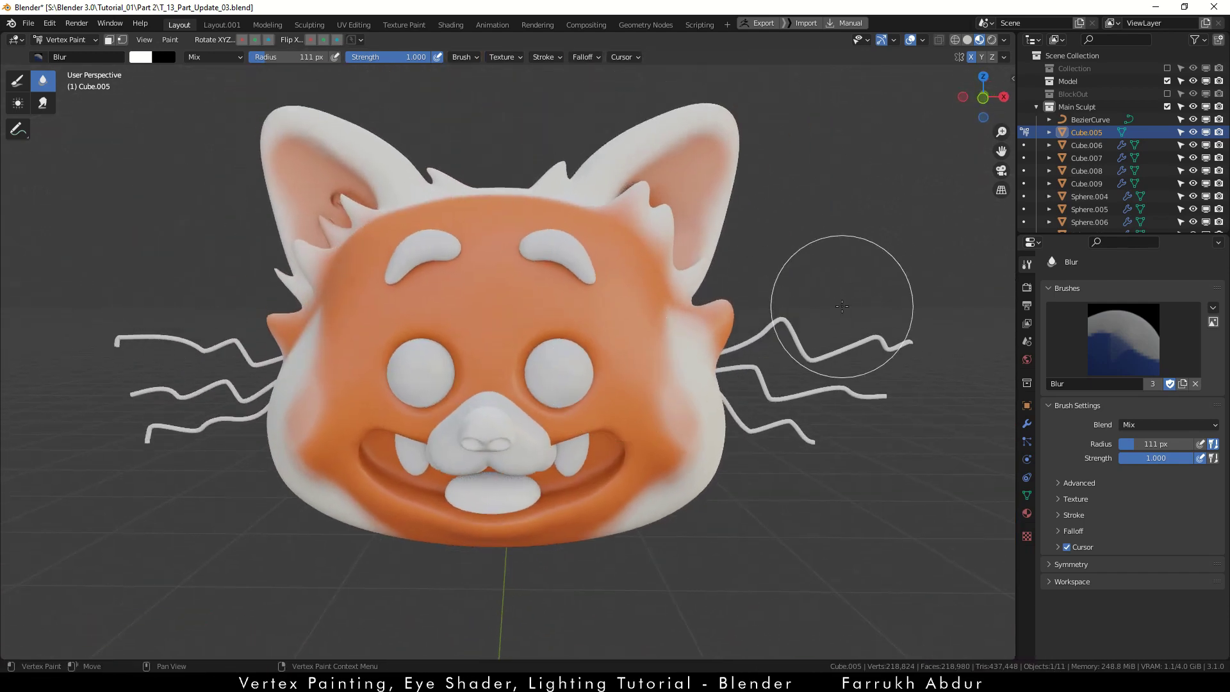
key(ctrl+alt+s)
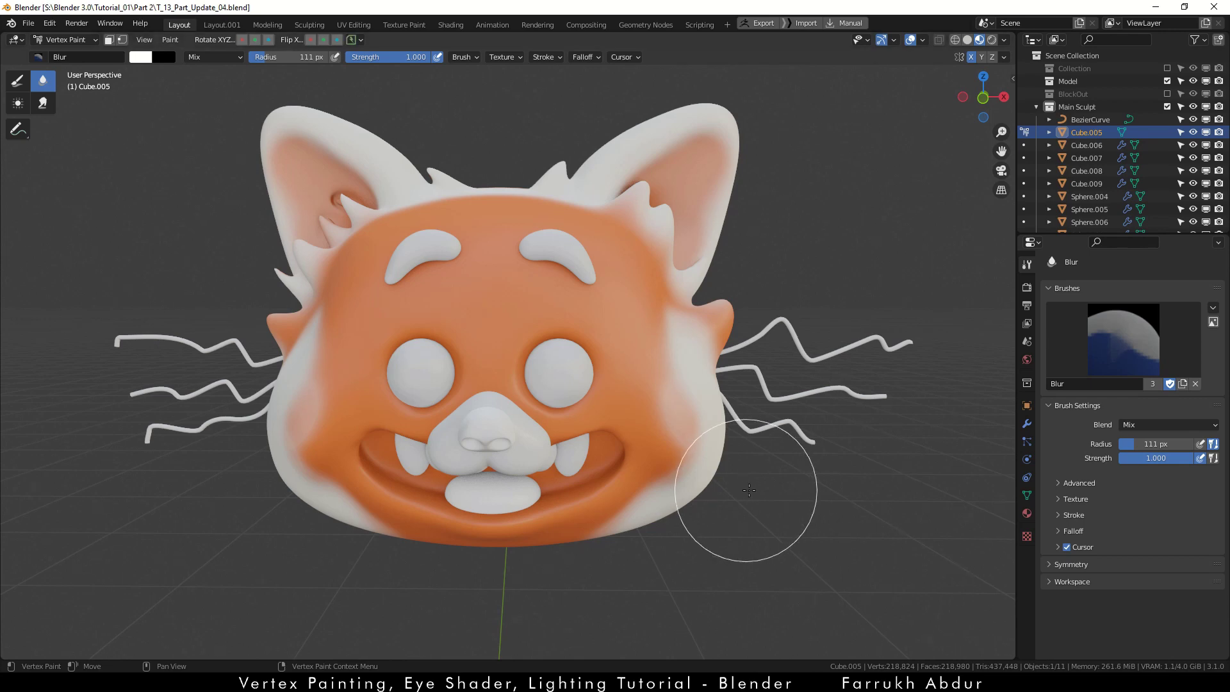
Step: Return to the Draw brush, transfer vertex painting to the nose and fill it with a dark reddish brown
alt+drag(778, 492, 783, 517)
alt+middle_drag(783, 518, 781, 517)
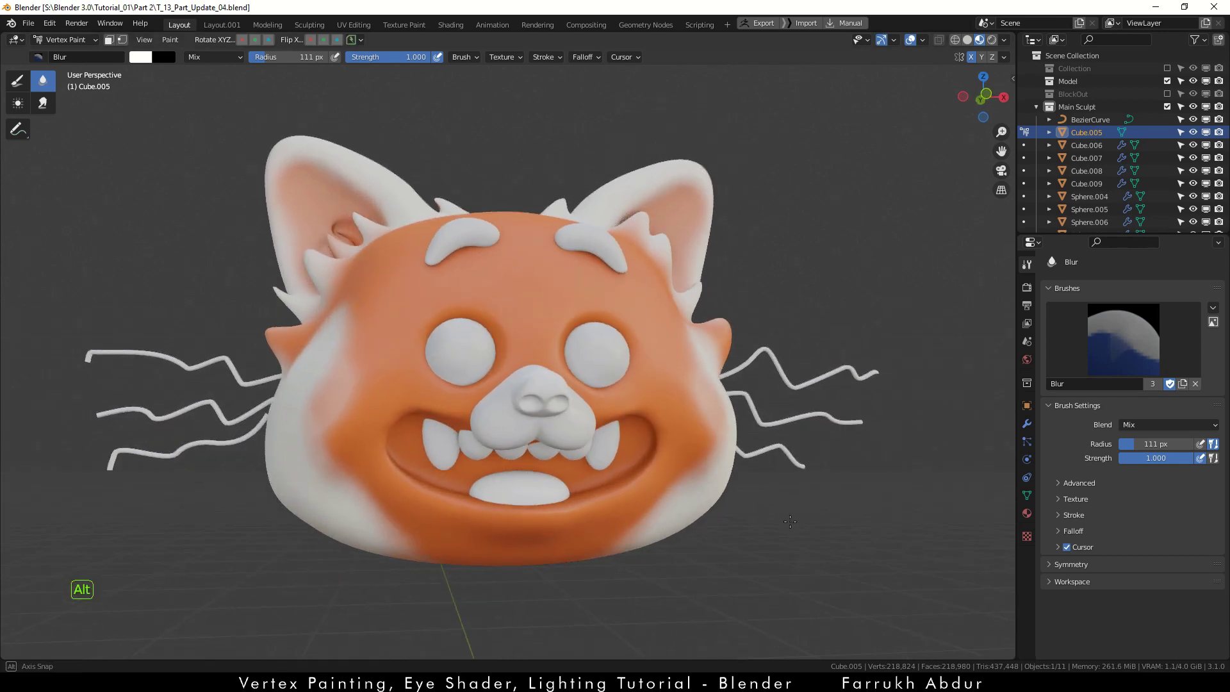
scroll(564, 442, up, 4)
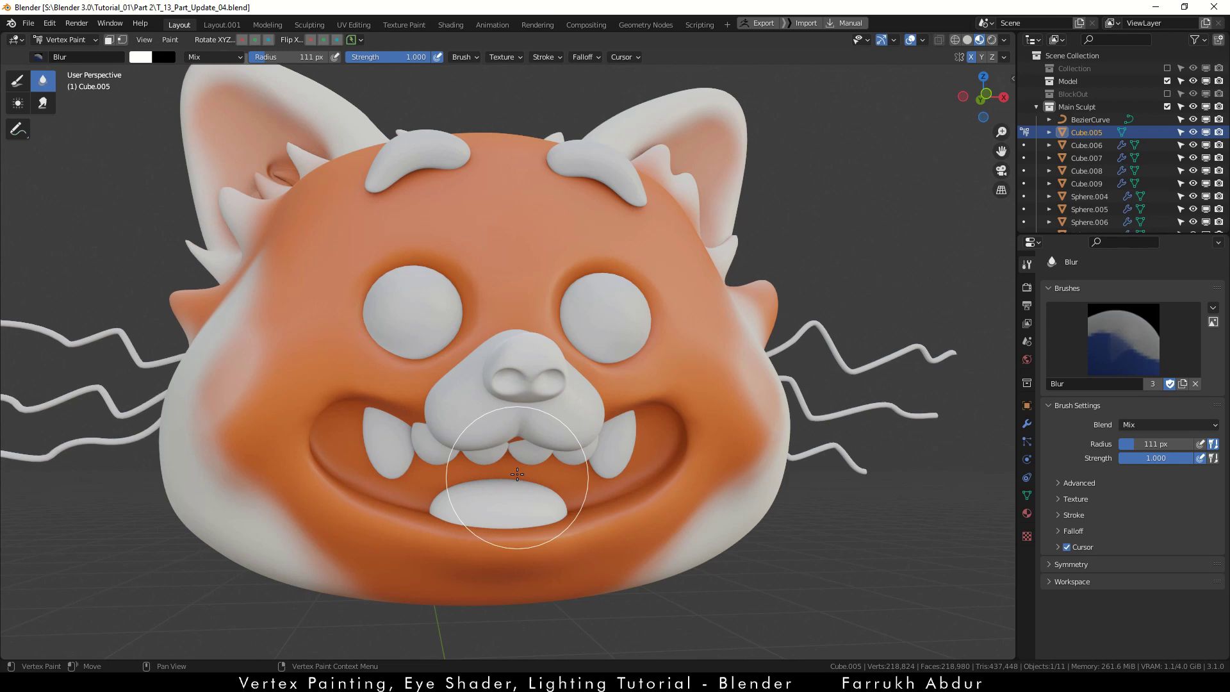
click(16, 85)
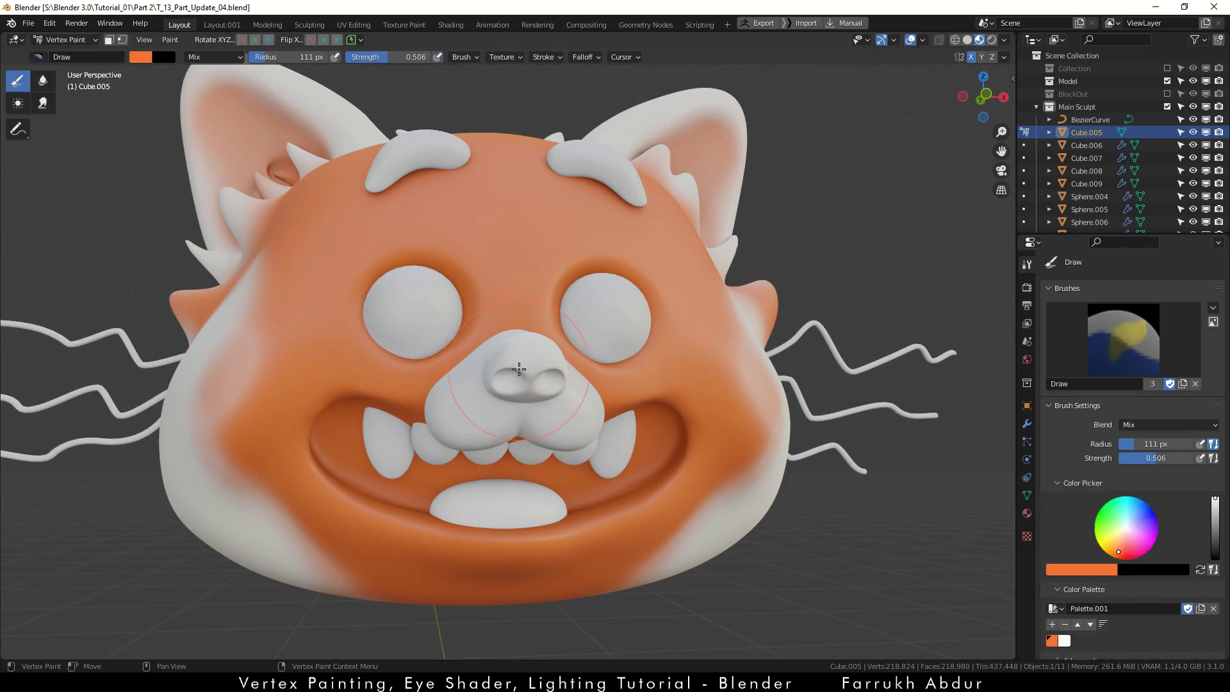
scroll(519, 369, up, 1)
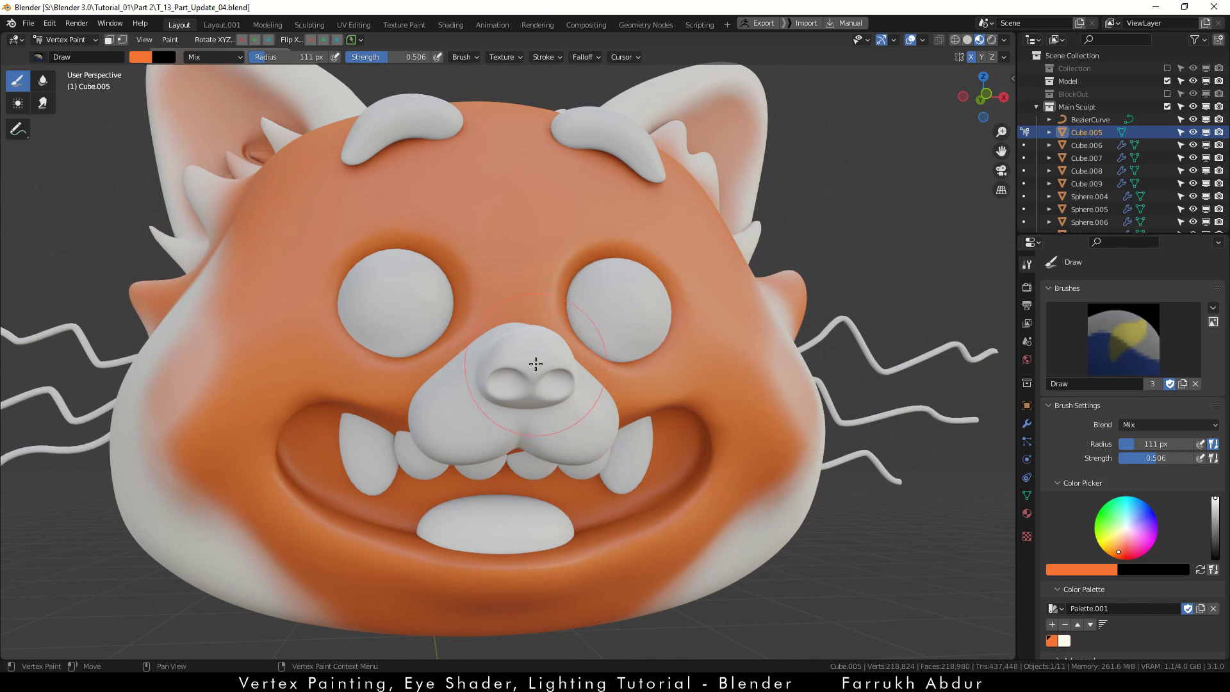
key(alt+q)
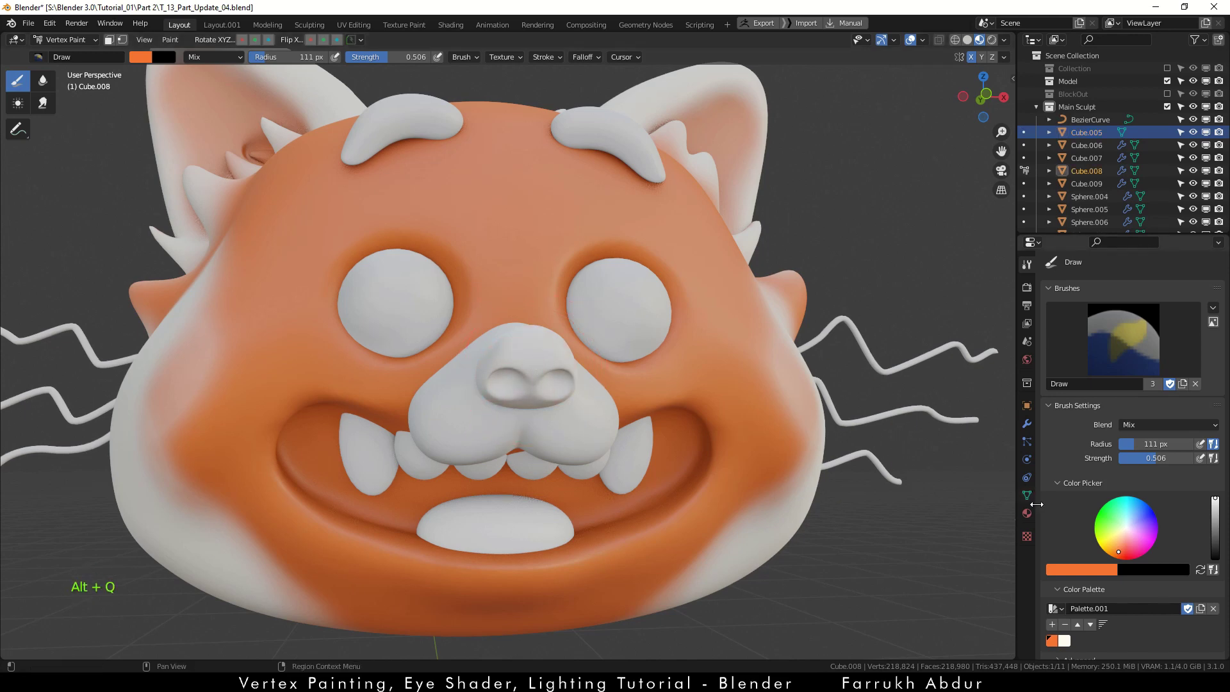
drag(1214, 520, 1215, 544)
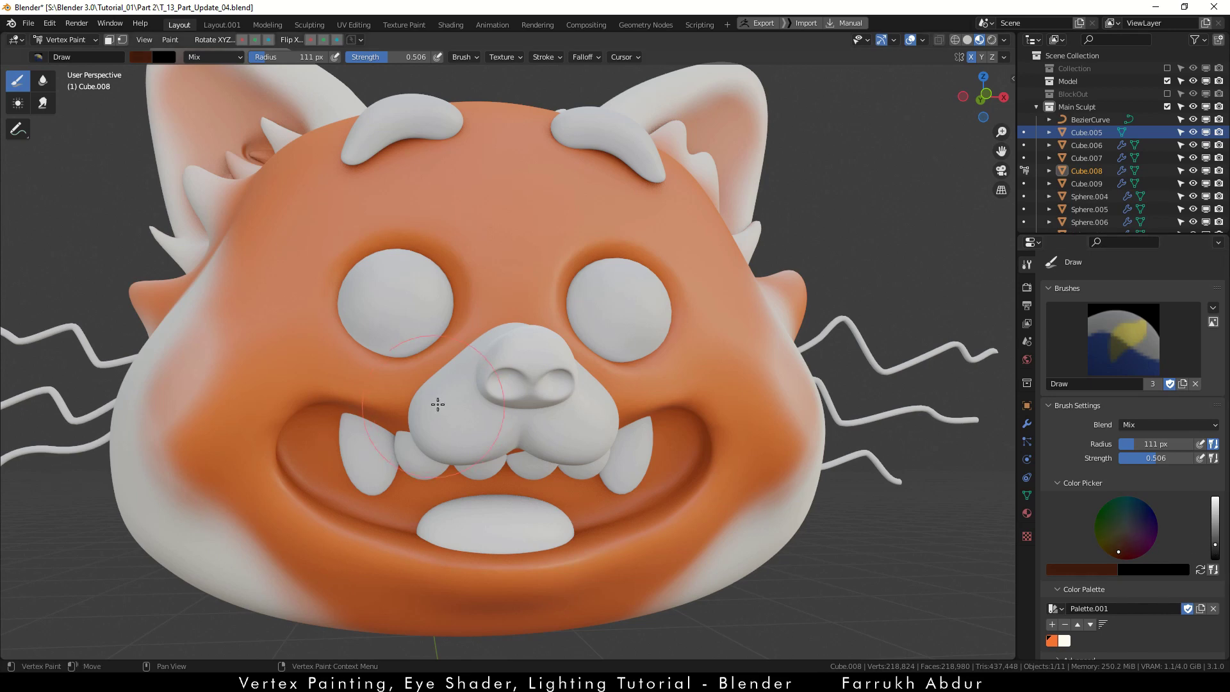
key(shift+k)
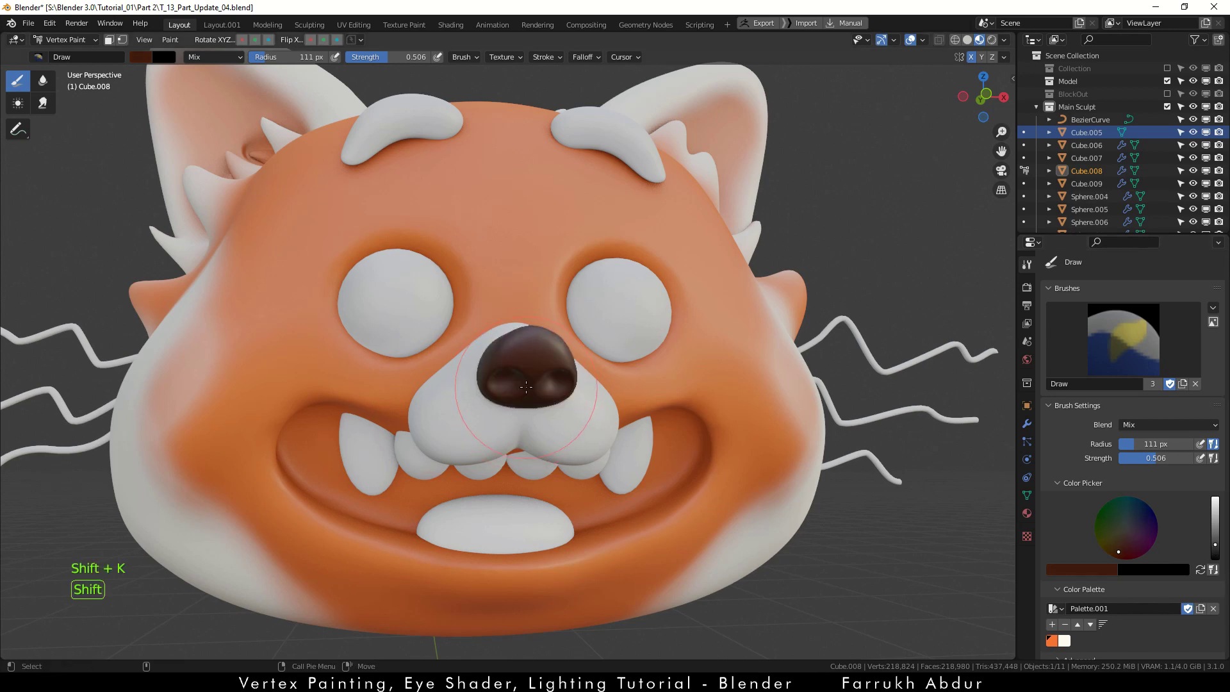
middle_drag(572, 440, 569, 433)
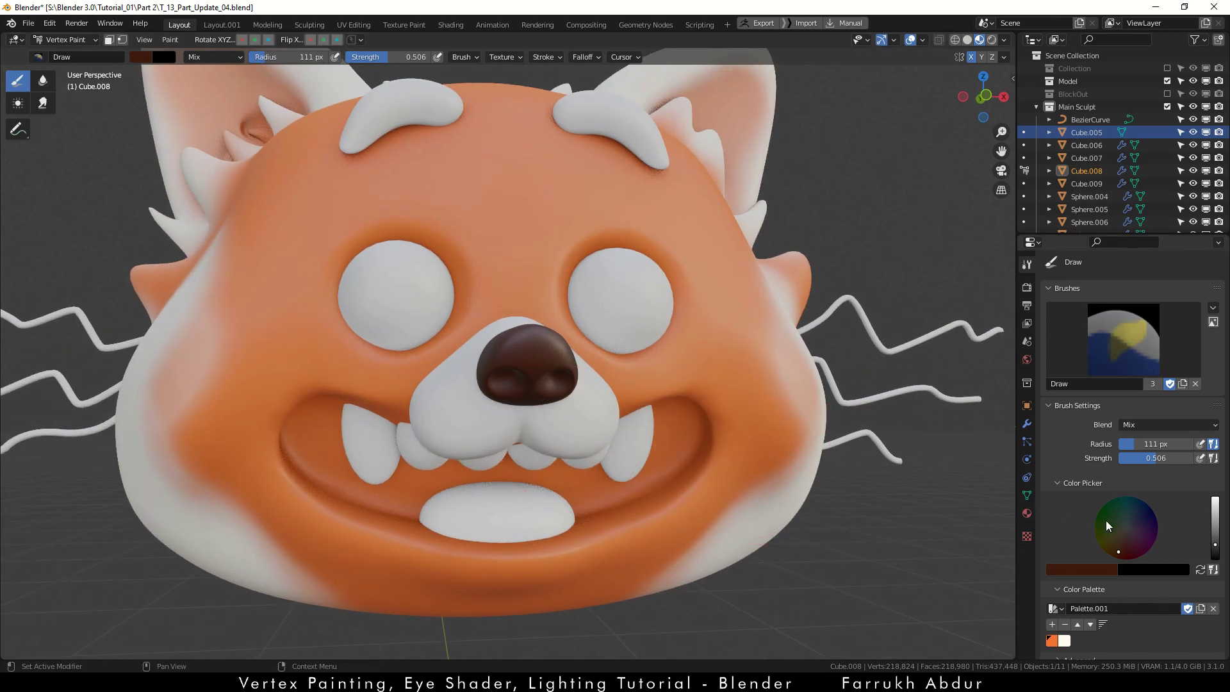
drag(1216, 545, 1216, 538)
key(shift+k)
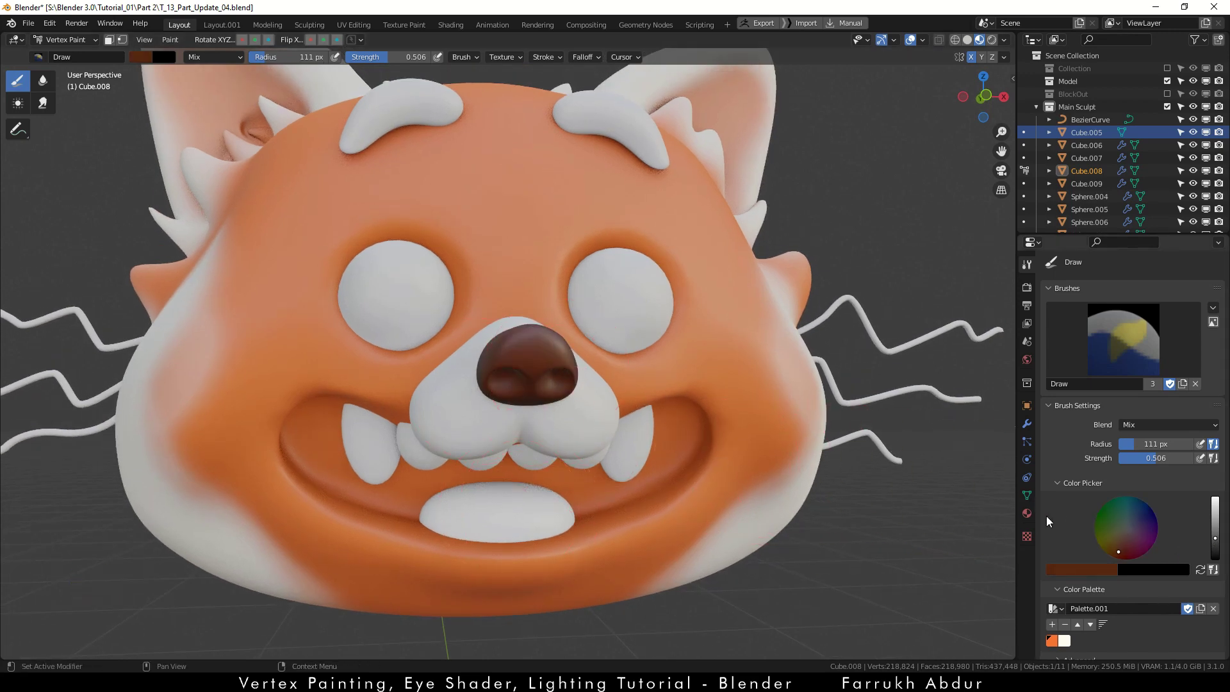
Step: Transfer vertex painting to the tongue and fill it with a deep red brighter than the nose's brown
drag(1215, 538, 1215, 523)
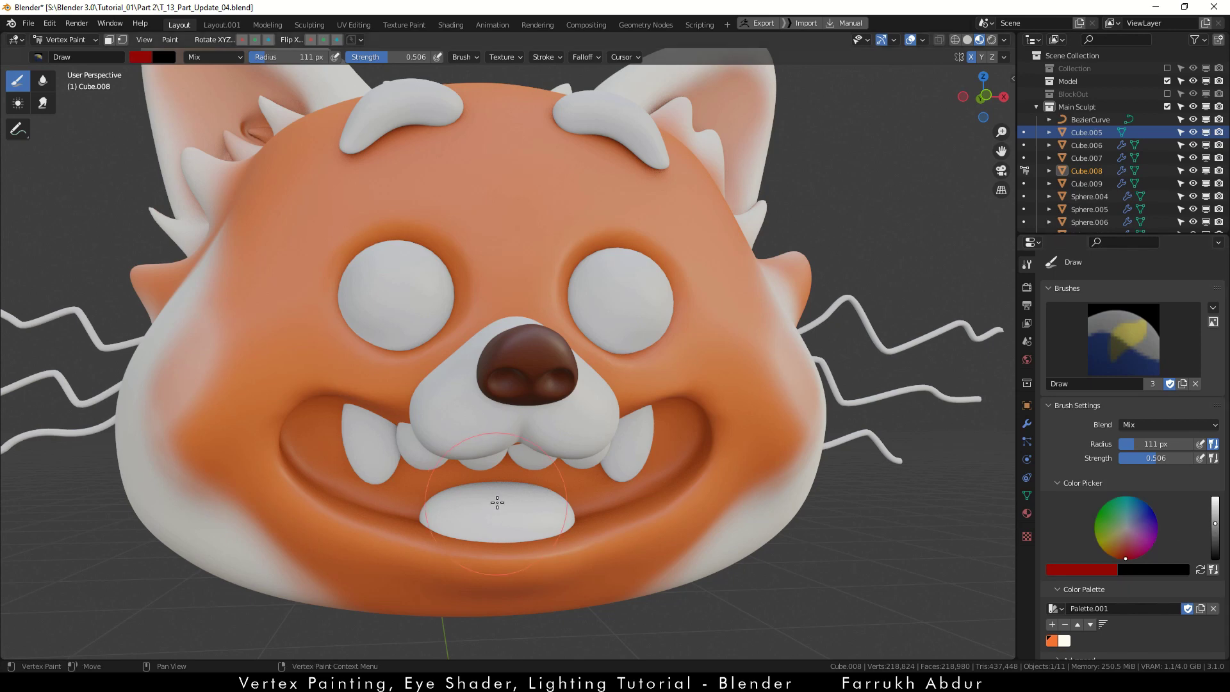
key(shift+k)
key(ctrl+z)
key(alt+q)
key(shift+k)
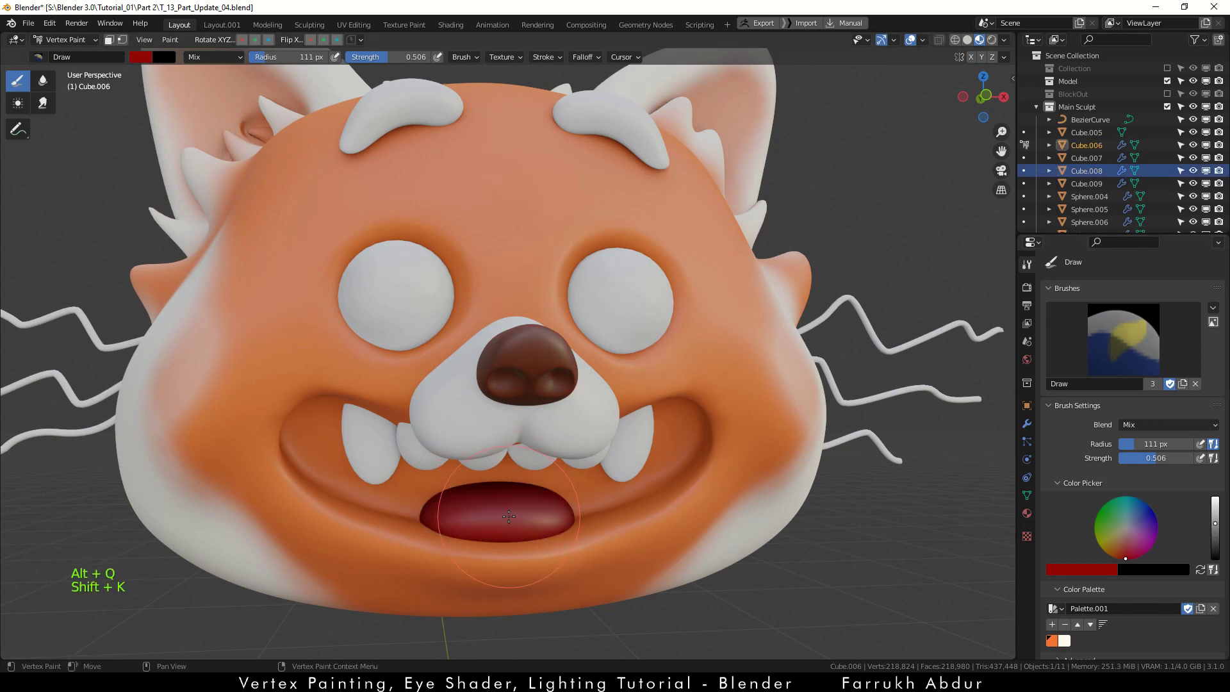
middle_drag(512, 516, 782, 527)
drag(1215, 523, 1215, 516)
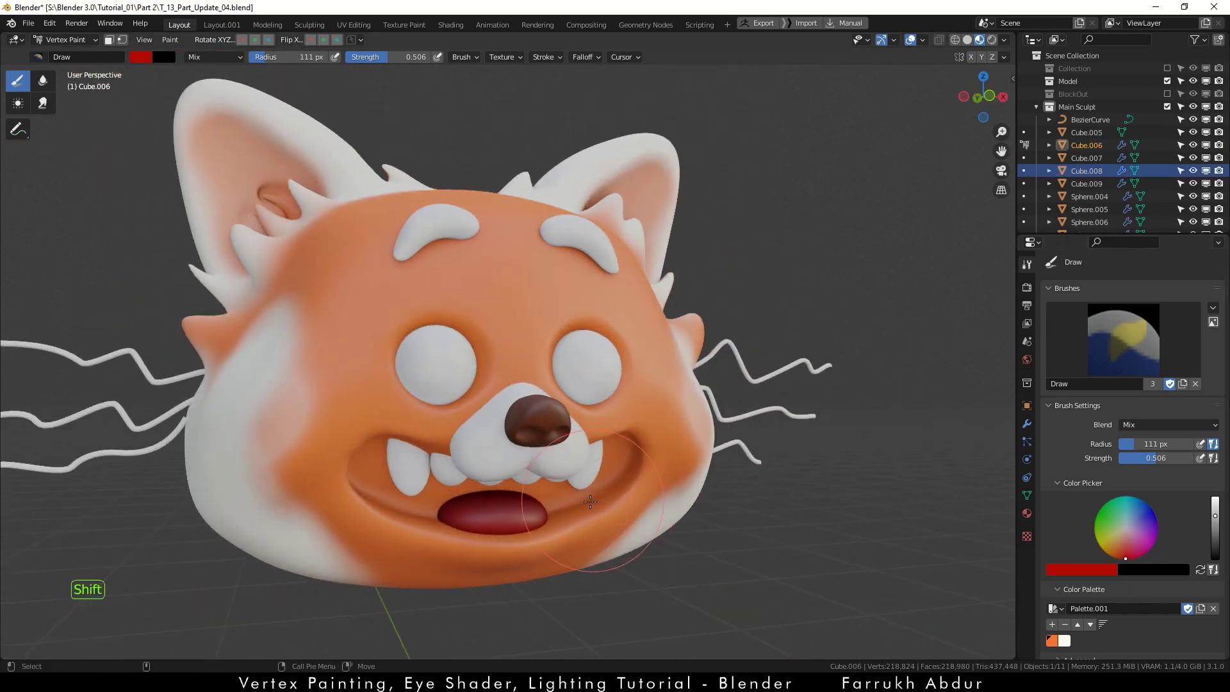
key(shift+k)
scroll(564, 516, down, 2)
mouse_move(701, 517)
middle_down()
mouse_move(713, 522)
mouse_move(673, 365)
middle_up()
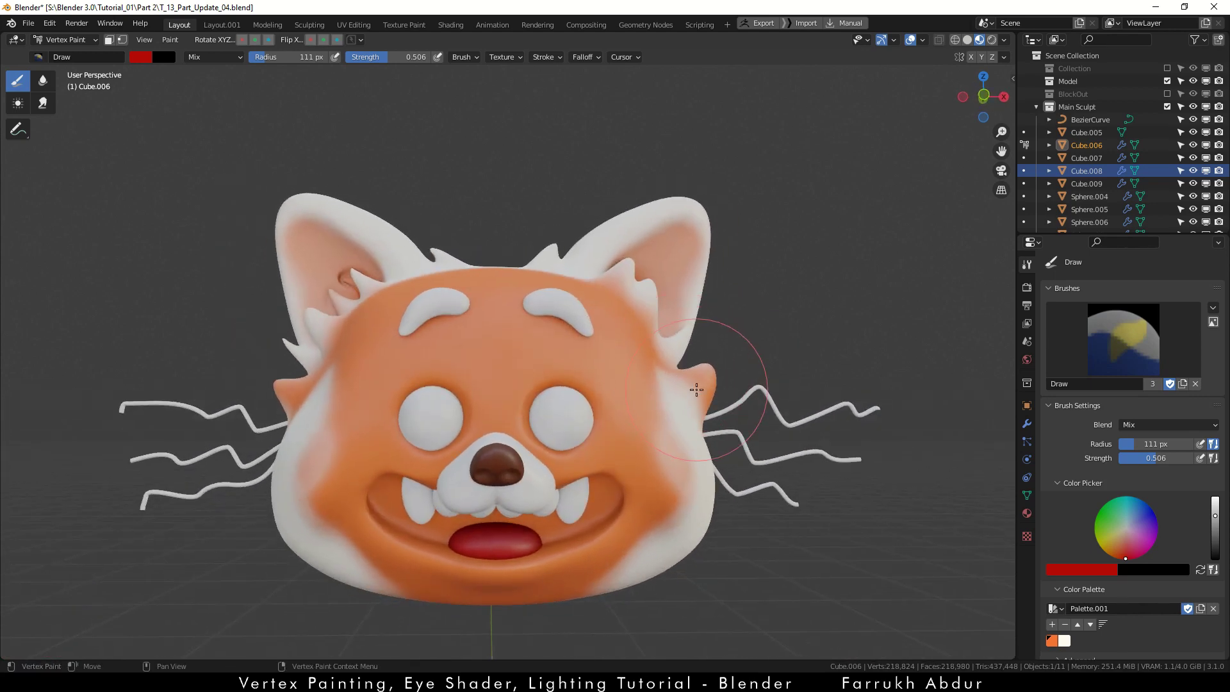
Step: Return to Object Mode and change the viewport display to Solid shading
key(ctrl+Tab)
click(695, 318)
shift+middle_drag(717, 476, 718, 443)
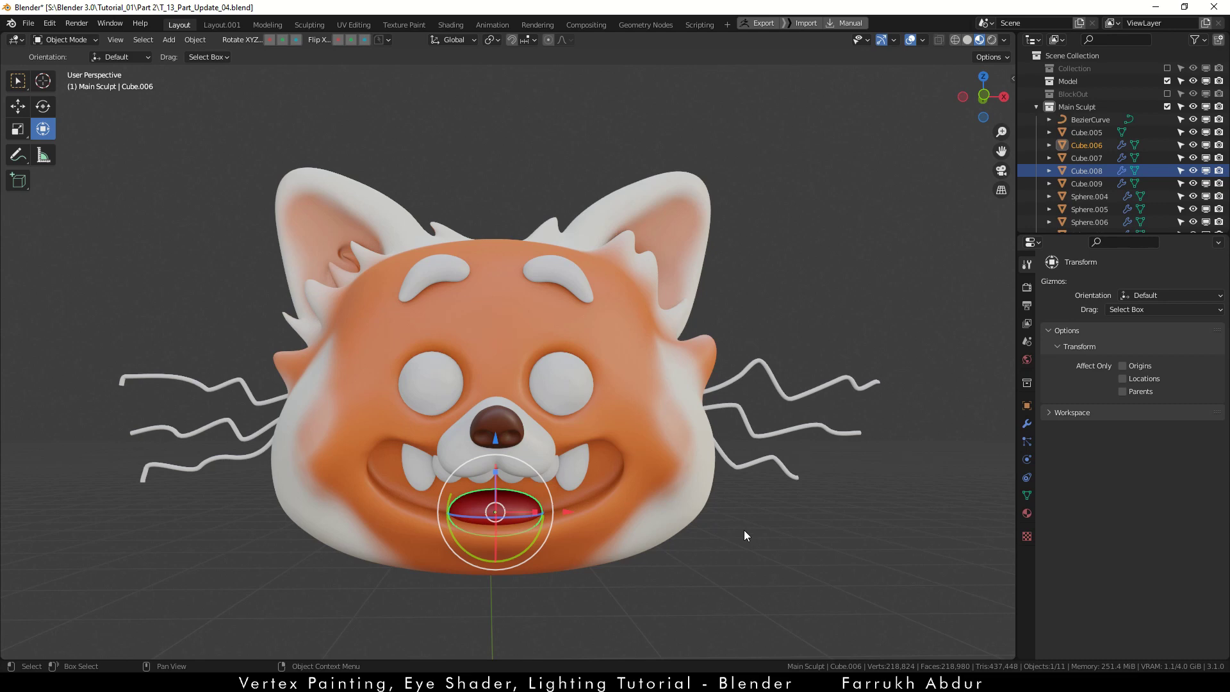
key(z)
click(805, 532)
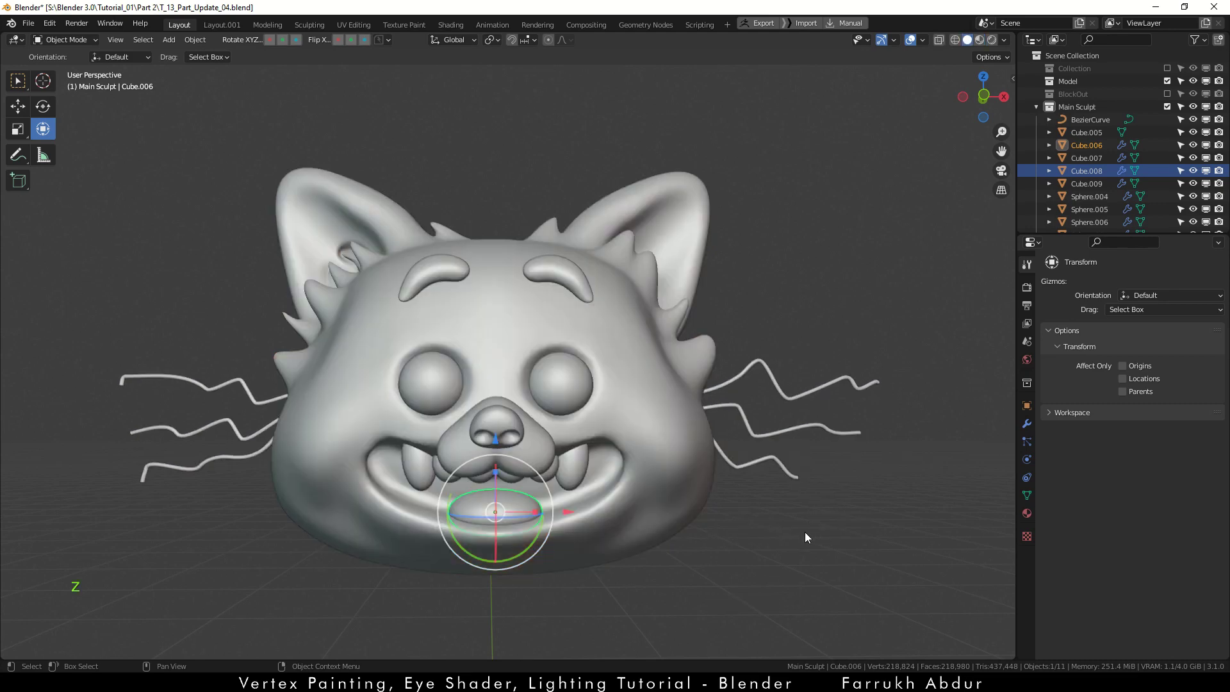
Step: Set the solid viewport shading to Vertex color with Flat lighting
middle_drag(805, 532, 779, 541)
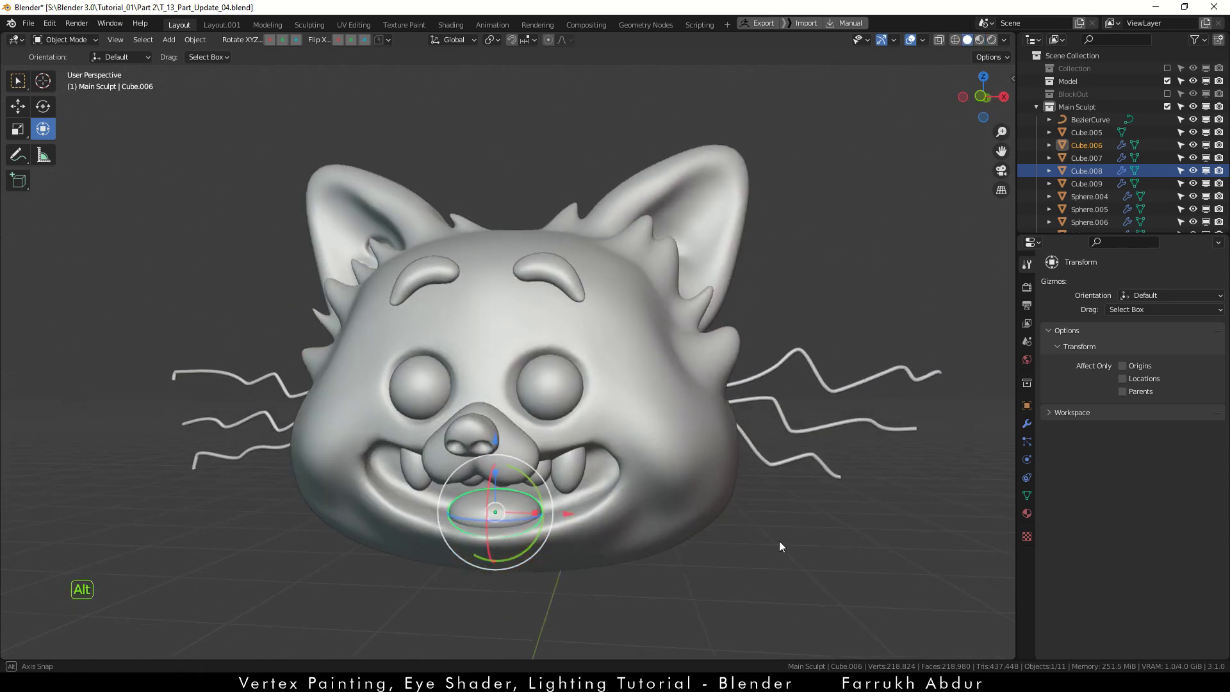
click(1005, 40)
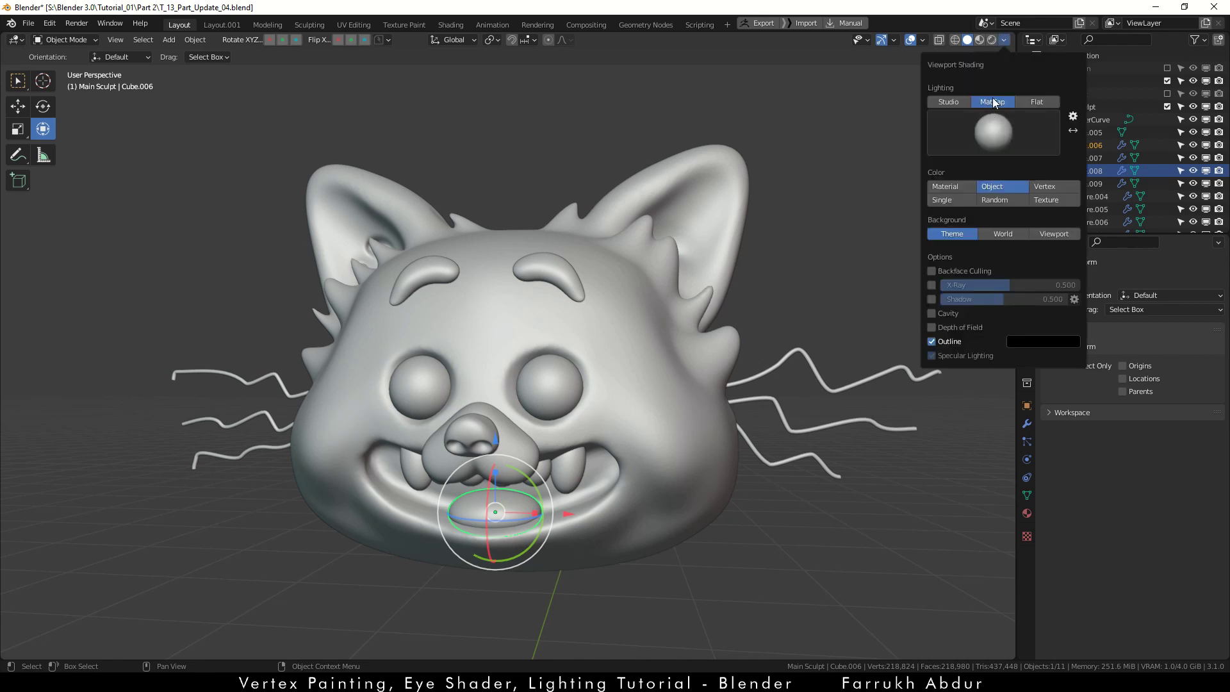
click(1131, 349)
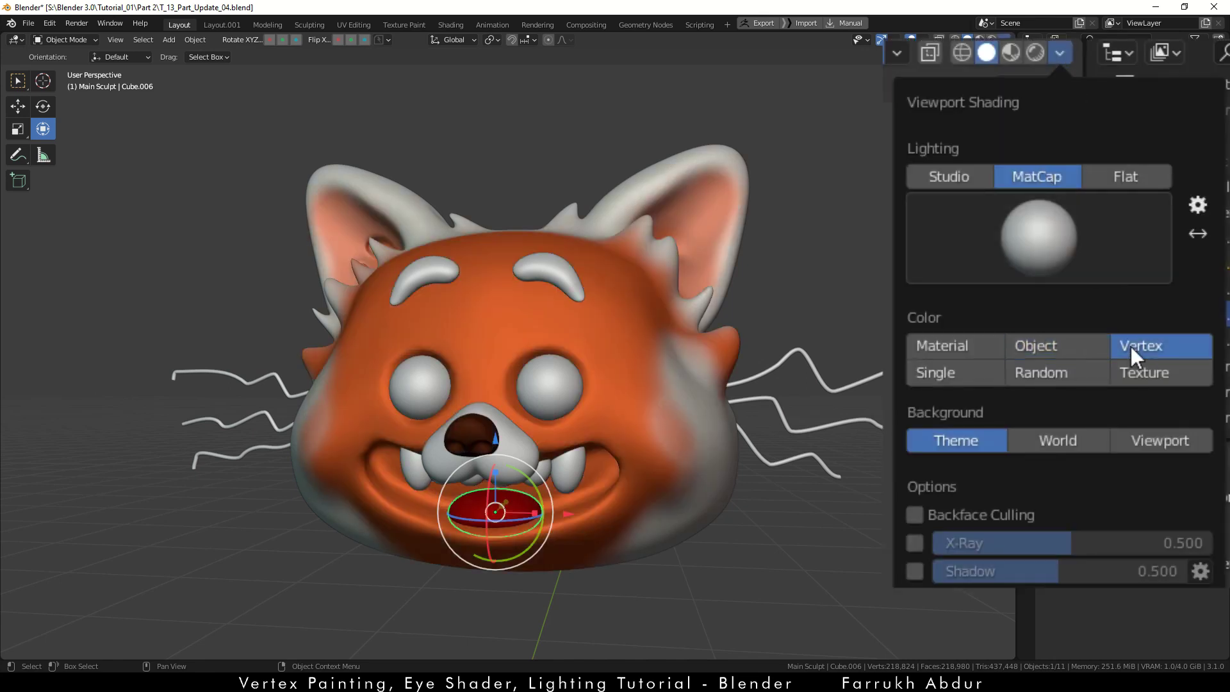
click(1113, 173)
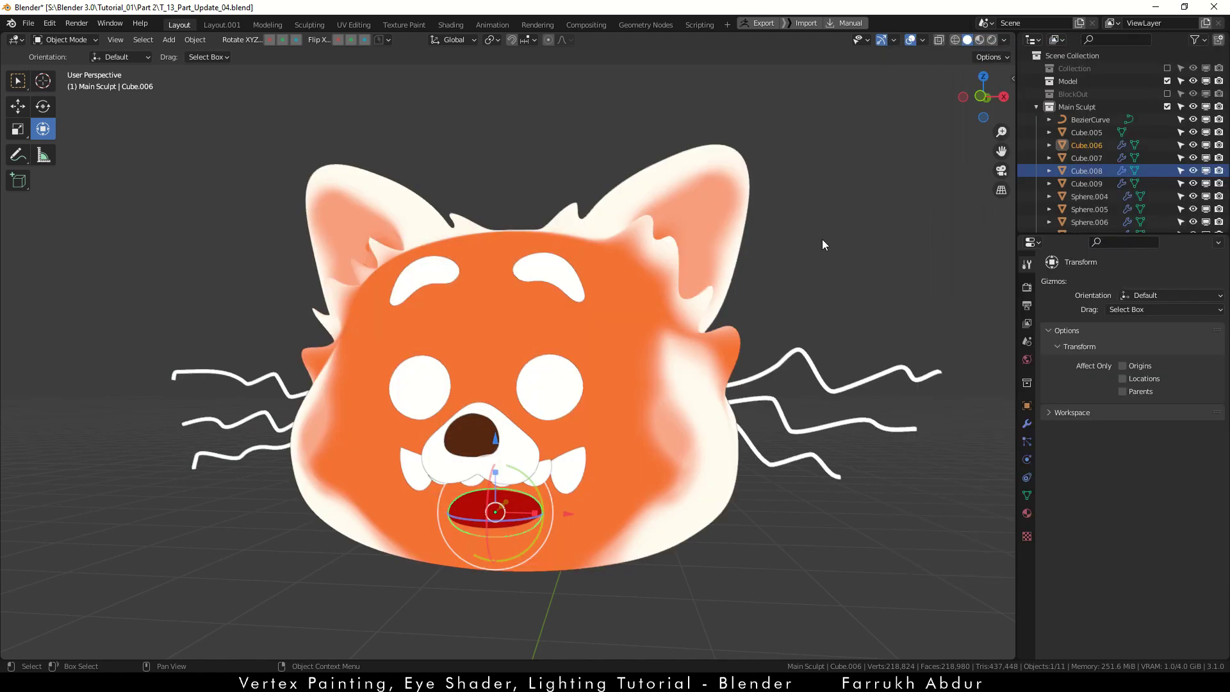
click(822, 241)
Step: Select the head mesh and switch it to Vertex Paint mode
alt+drag(754, 334, 644, 326)
click(648, 340)
scroll(648, 336, up, 2)
alt+middle_drag(644, 330, 709, 328)
key(ctrl+Tab)
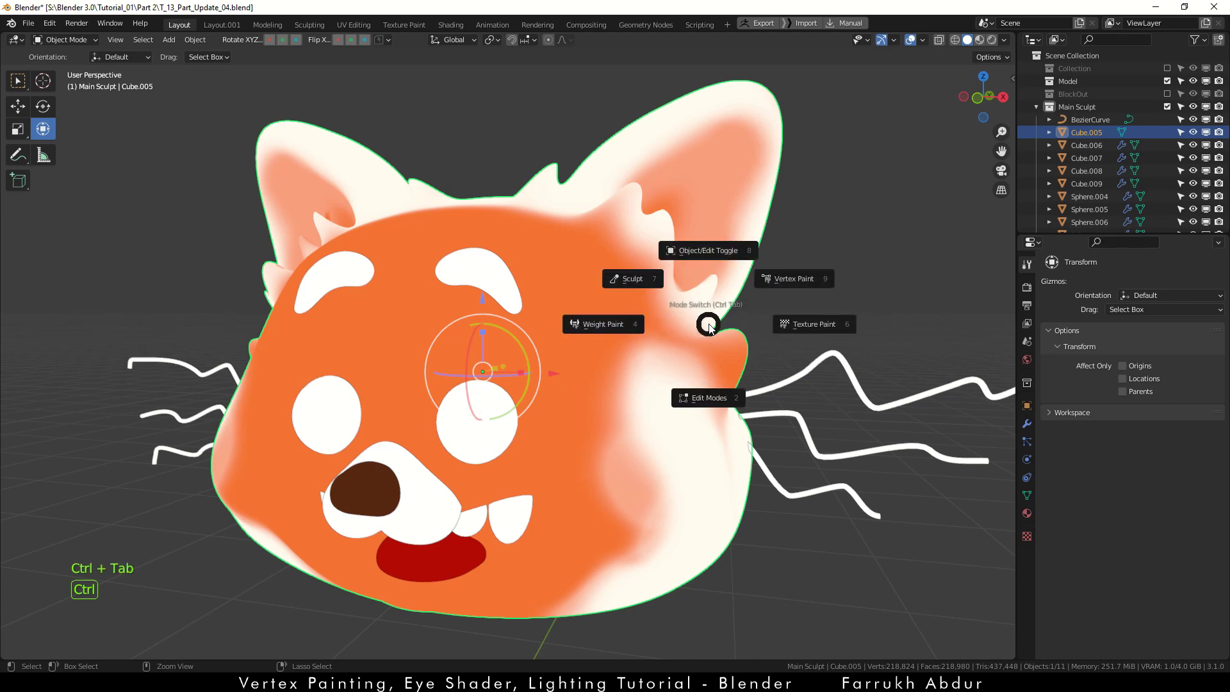
click(779, 284)
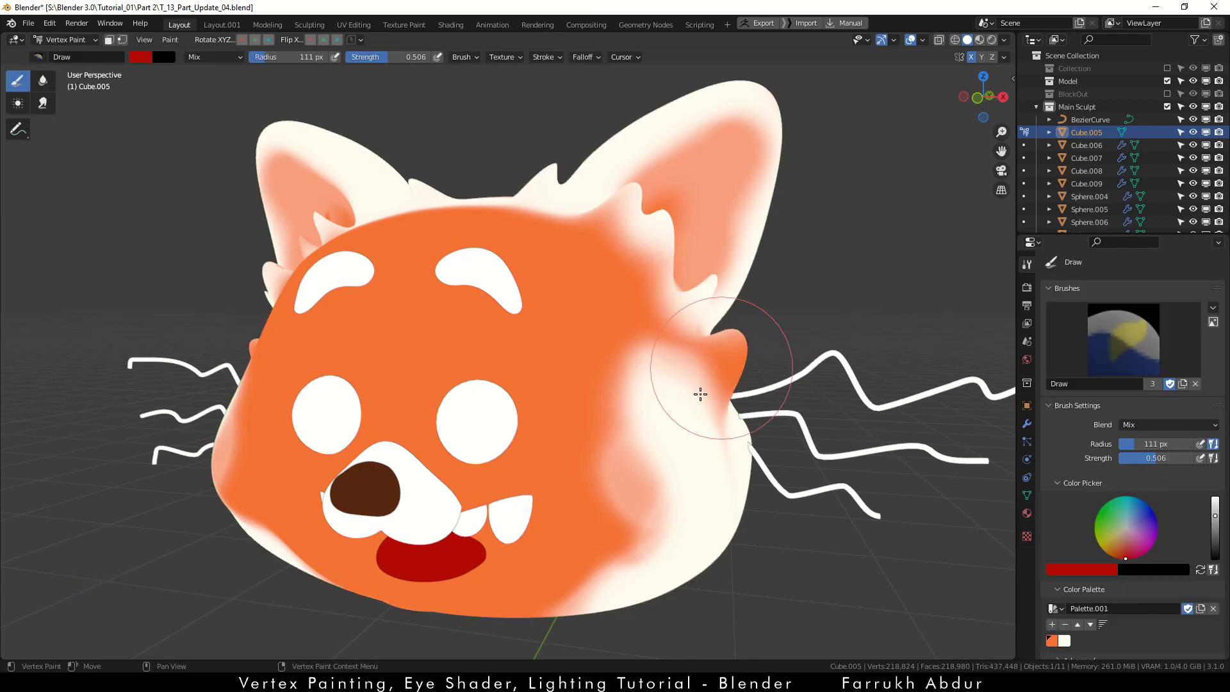
Step: Sample the forehead's orange and paint a light tint over the off-white area of the upper cheek
scroll(679, 410, up, 1)
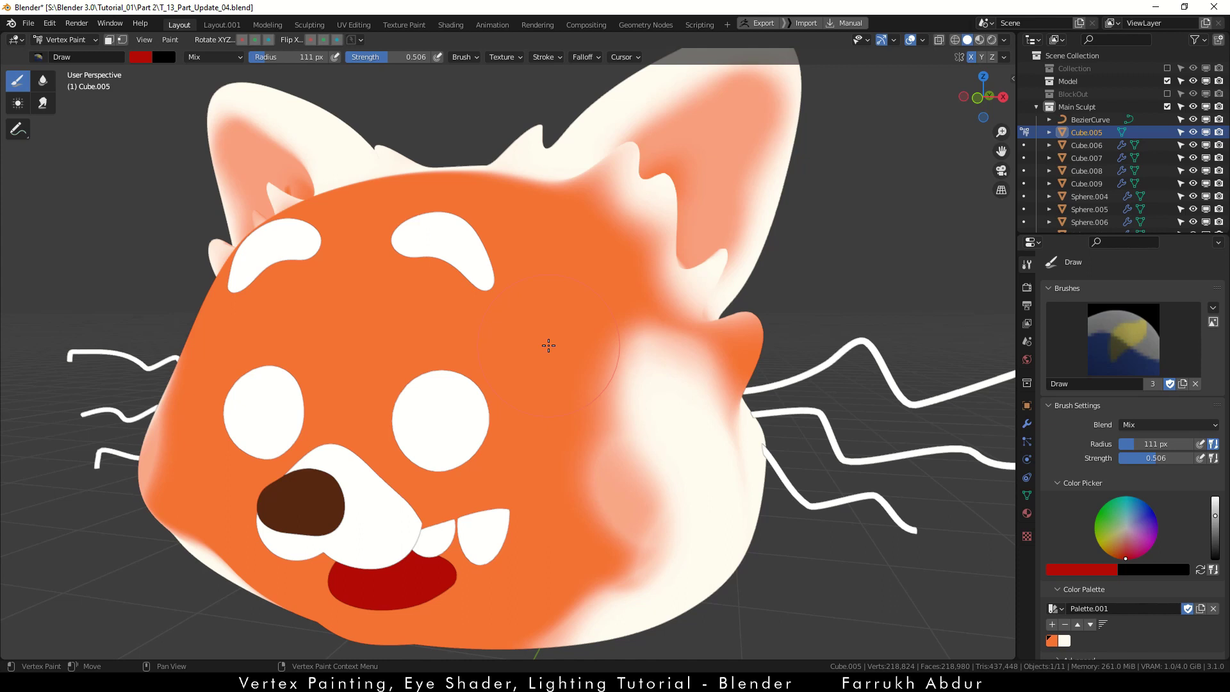
key(s)
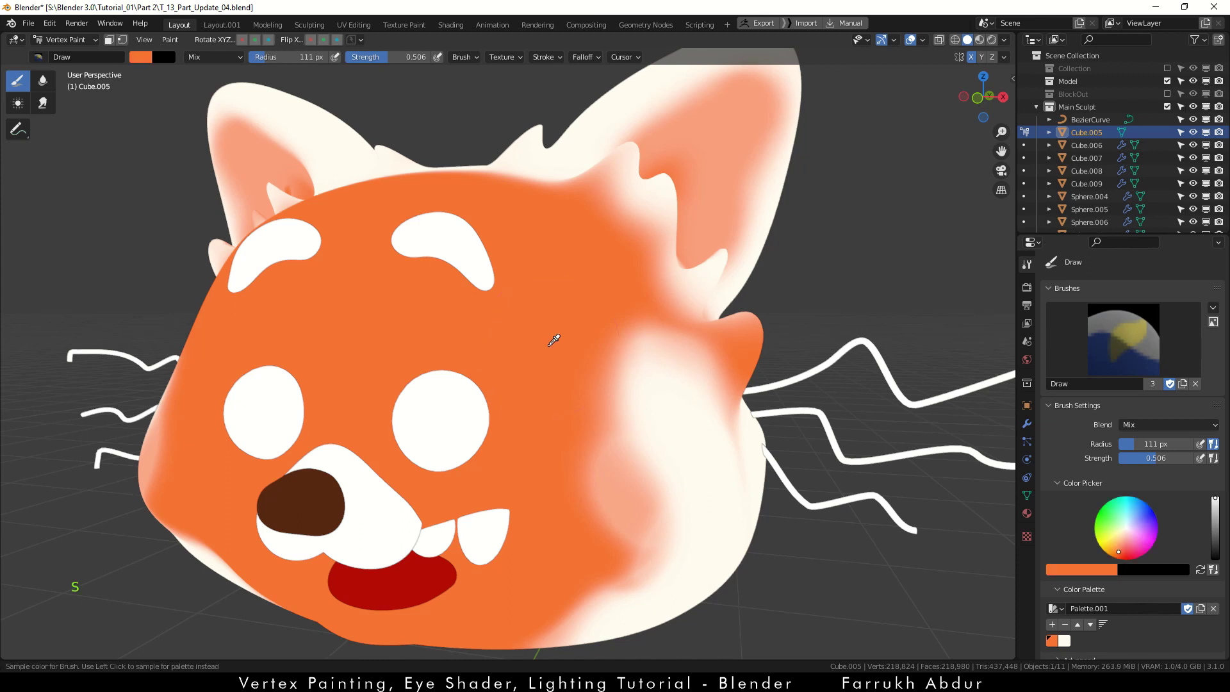
mouse_move(651, 403)
mouse_down()
mouse_move(632, 381)
mouse_move(653, 362)
mouse_move(663, 374)
mouse_up()
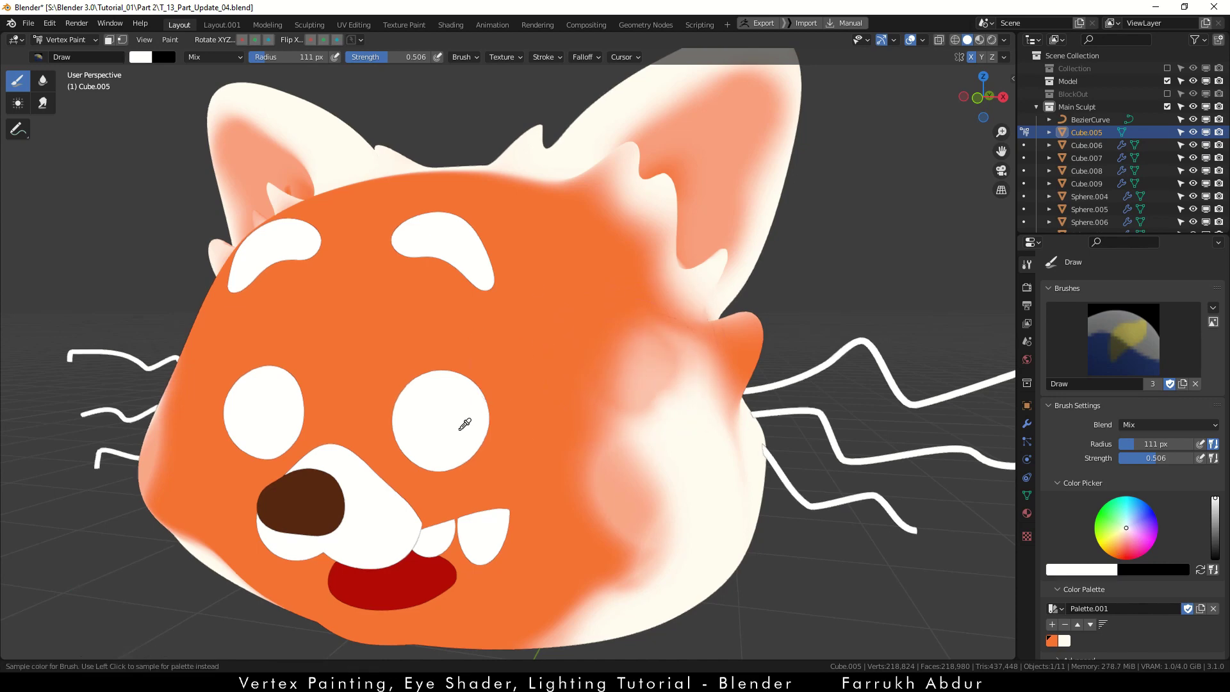
Step: Sample a pale peach colour from the head and paint it over the upper cheek to soften the orange-to-white blend
key(s)
drag(645, 377, 630, 444)
scroll(613, 346, down, 1)
scroll(615, 349, up, 1)
alt+middle_drag(550, 436, 598, 328)
scroll(683, 315, down, 2)
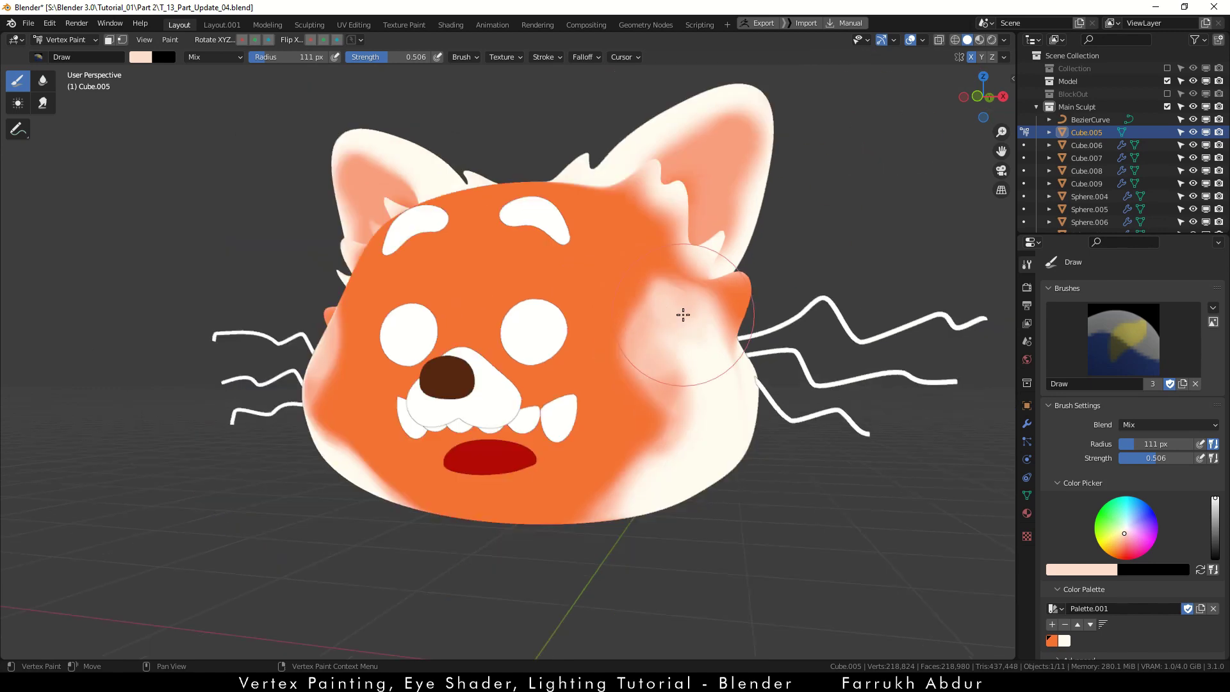
mouse_move(683, 315)
middle_down()
mouse_move(678, 356)
mouse_move(647, 349)
middle_up()
Step: Set the solid shading lighting to MatCap, and switch the viewport display to Material Preview
click(1004, 40)
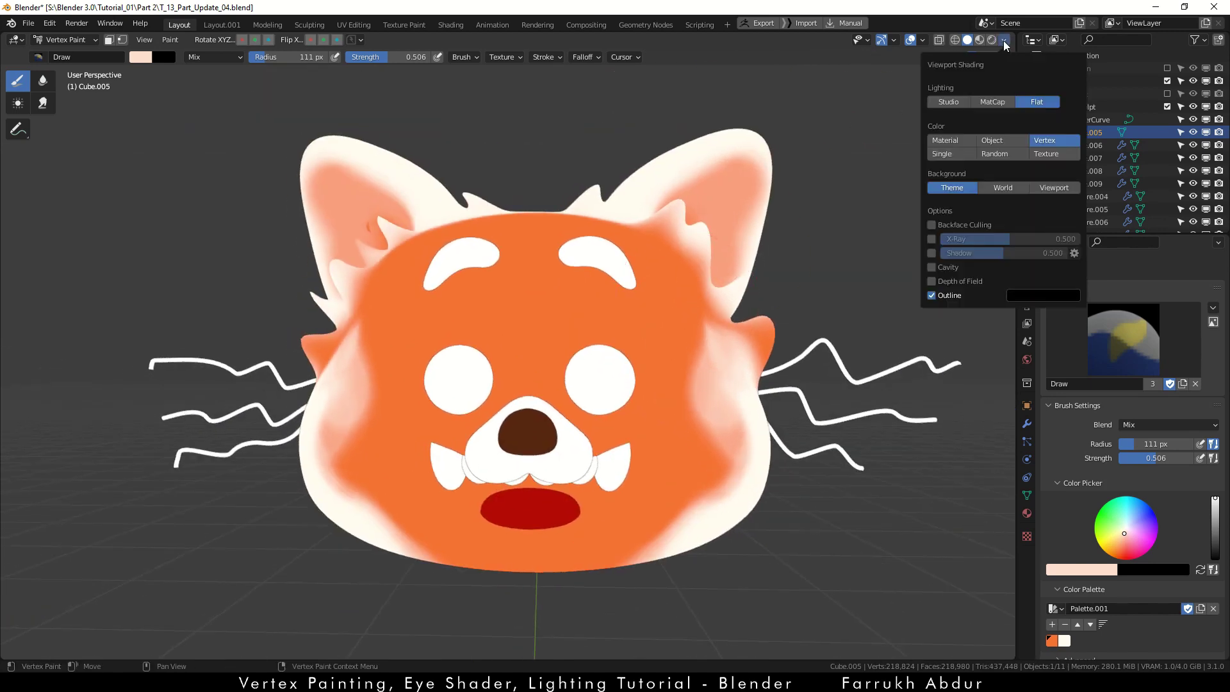
click(990, 101)
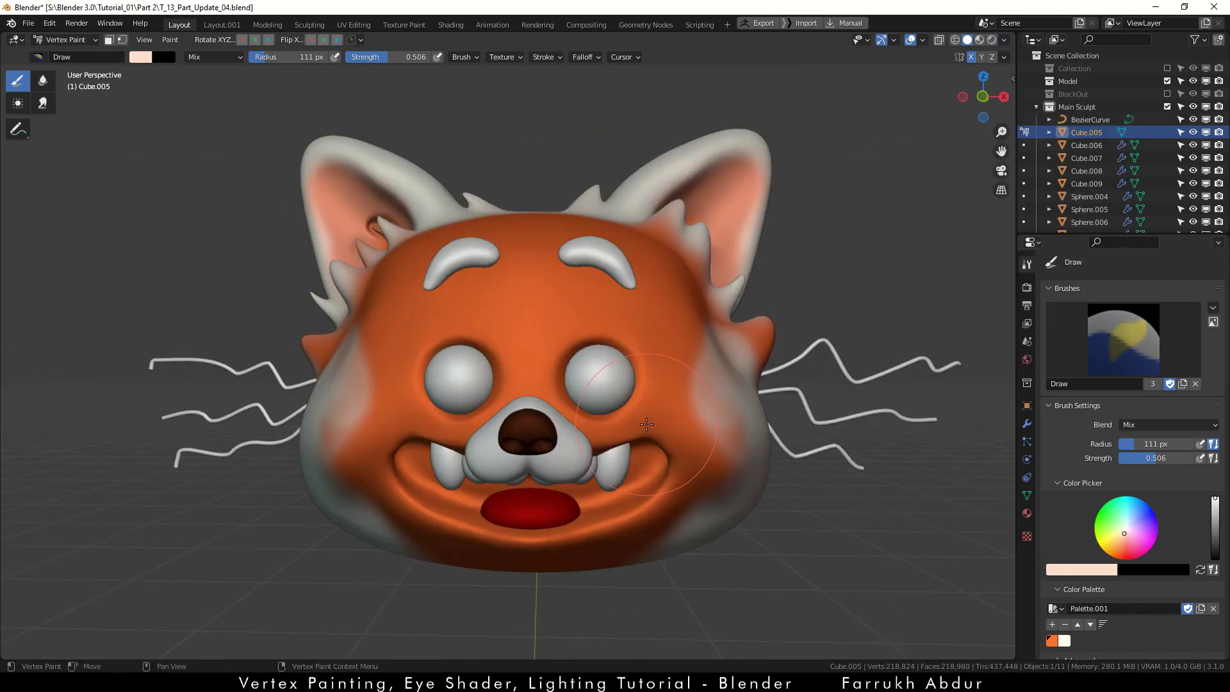
key(z)
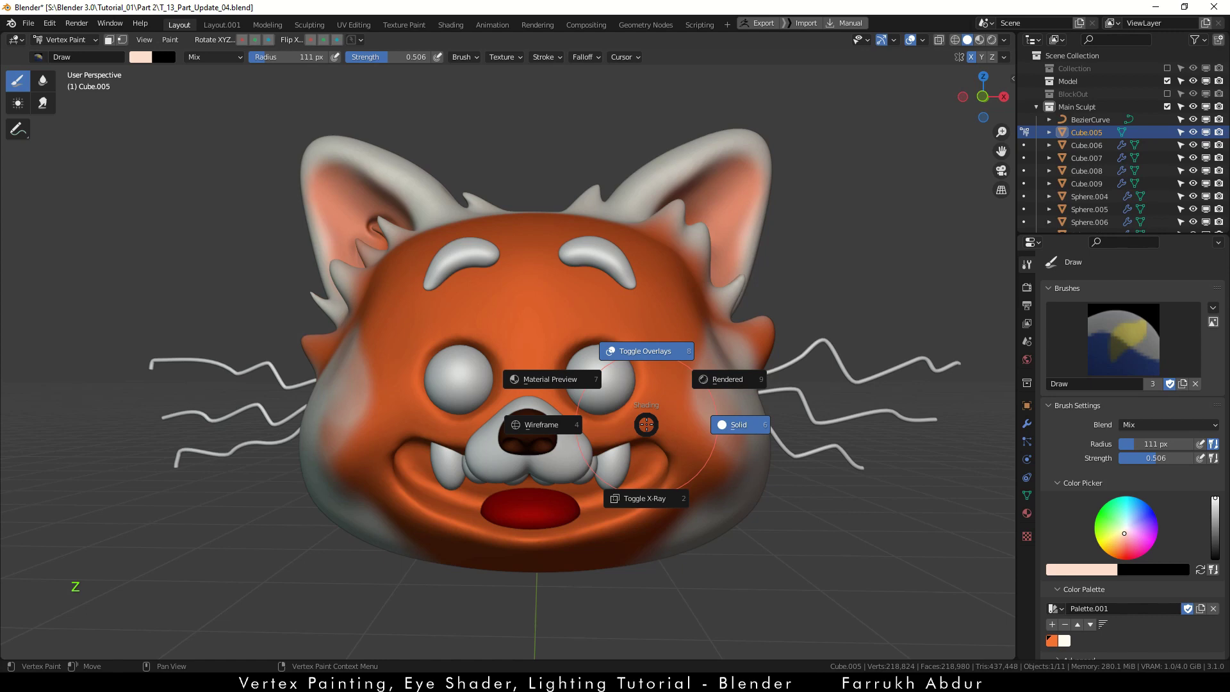
click(584, 379)
middle_drag(583, 380, 664, 354)
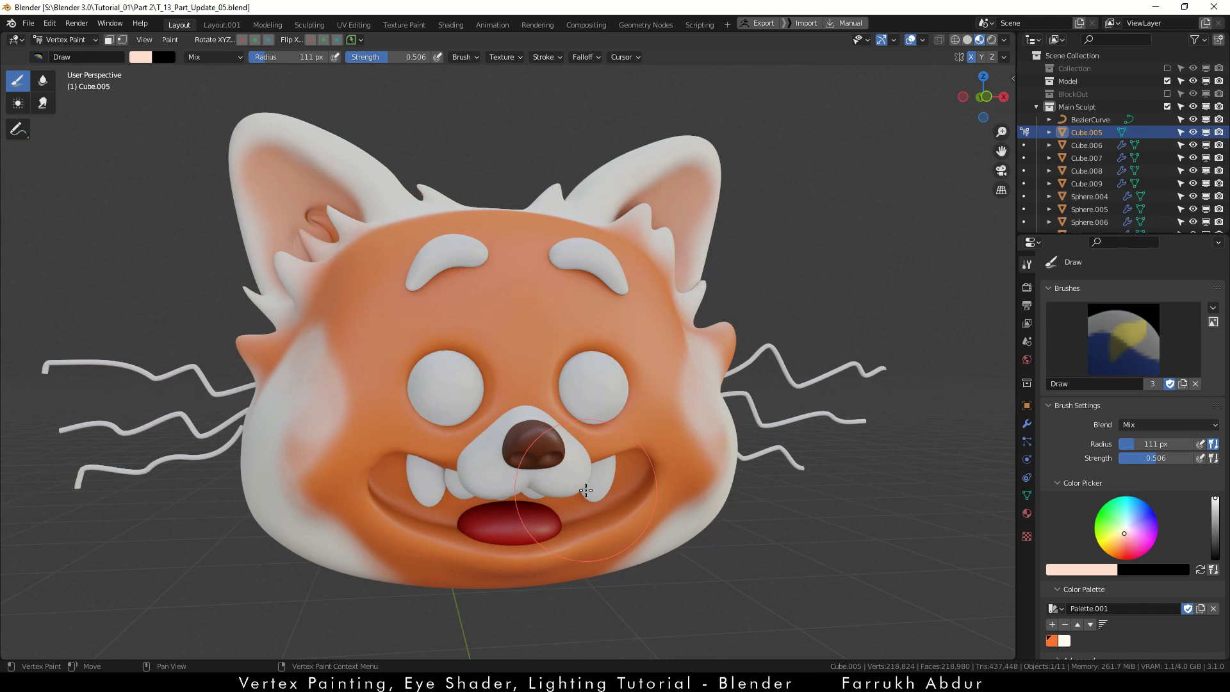
Step: Set the brush colour to black, add it to the palette and raise the brush strength to 1.000
scroll(590, 486, up, 5)
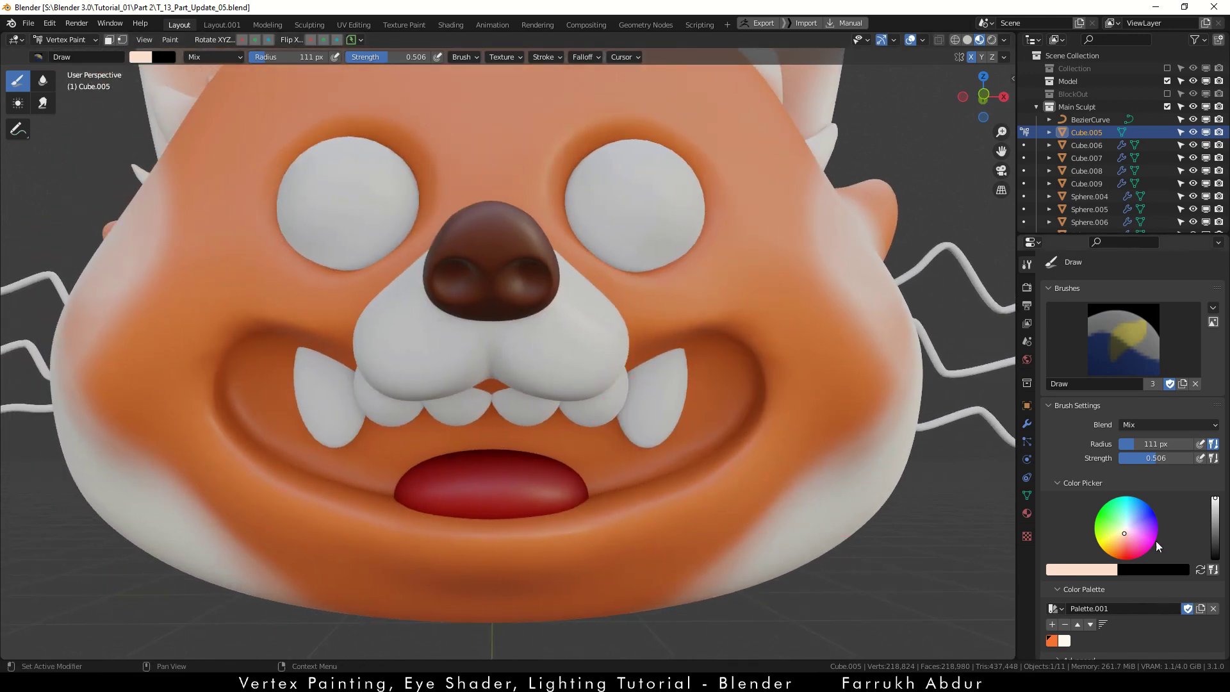
click(1215, 556)
click(1051, 624)
right_click(526, 455)
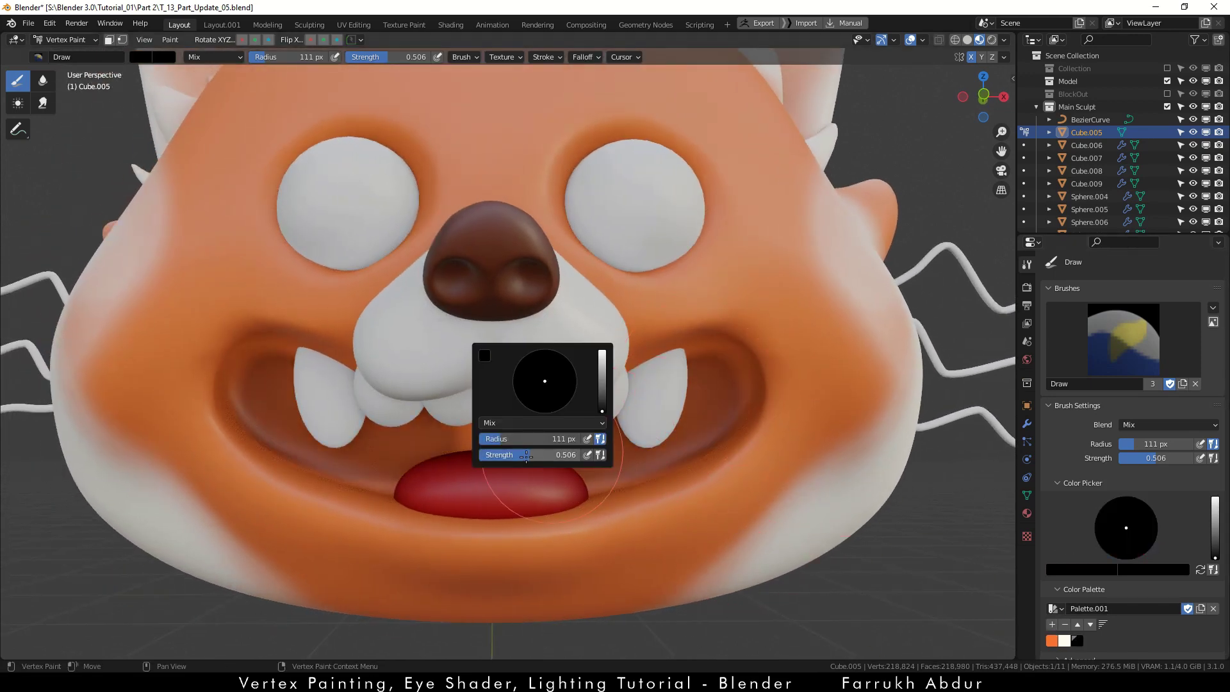
Step: Paint the whole inside of the mouth black, including the areas behind the teeth and around the tongue
mouse_move(755, 402)
mouse_down()
mouse_move(704, 403)
mouse_move(618, 477)
mouse_move(648, 436)
mouse_move(657, 378)
mouse_up()
alt+drag(330, 407, 319, 372)
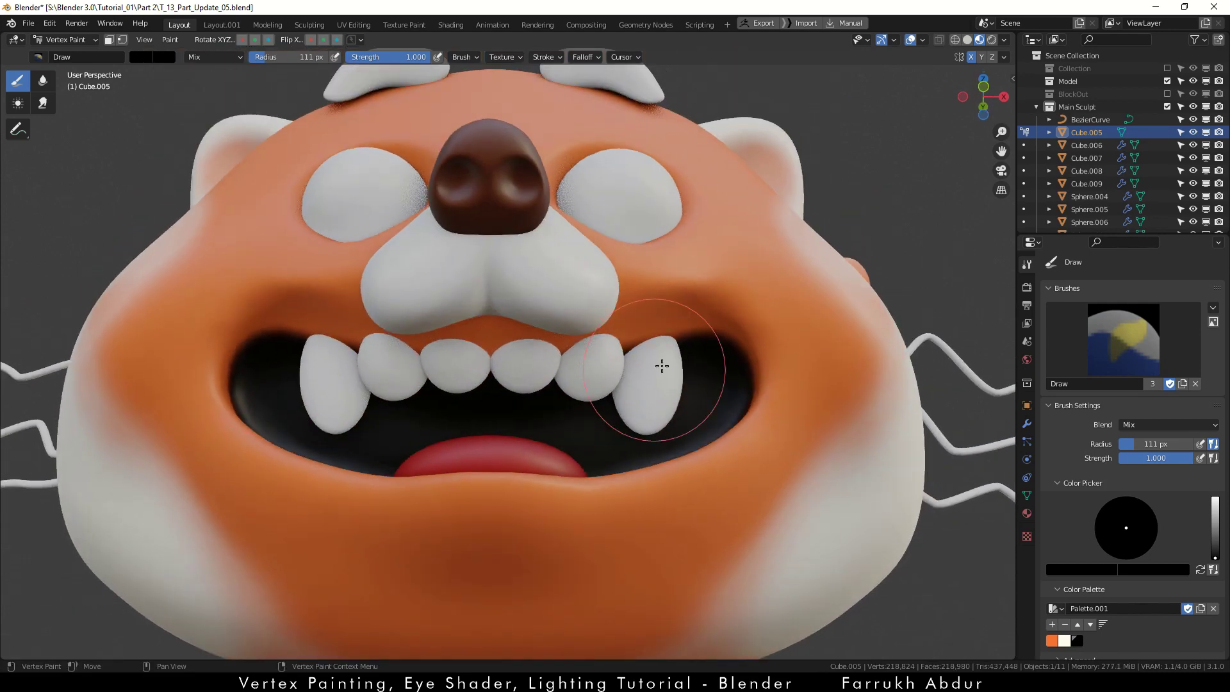
alt+drag(666, 350, 669, 440)
scroll(519, 450, down, 3)
Step: Paint a black rim around the eye sockets with a smaller brush and soften its edges with the Blur brush
scroll(544, 392, up, 5)
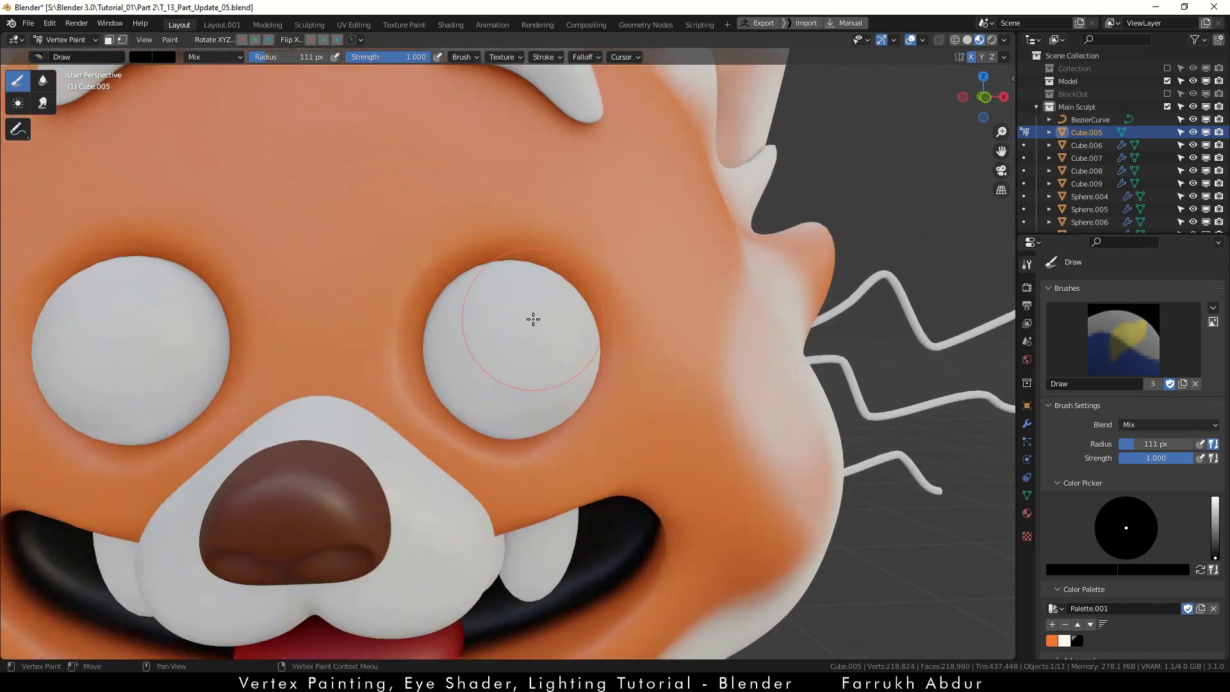
key(f)
click(527, 329)
mouse_move(558, 309)
mouse_down()
mouse_move(431, 319)
mouse_move(465, 410)
mouse_move(557, 414)
mouse_move(560, 296)
mouse_move(490, 416)
mouse_move(440, 388)
mouse_up()
scroll(511, 341, up, 4)
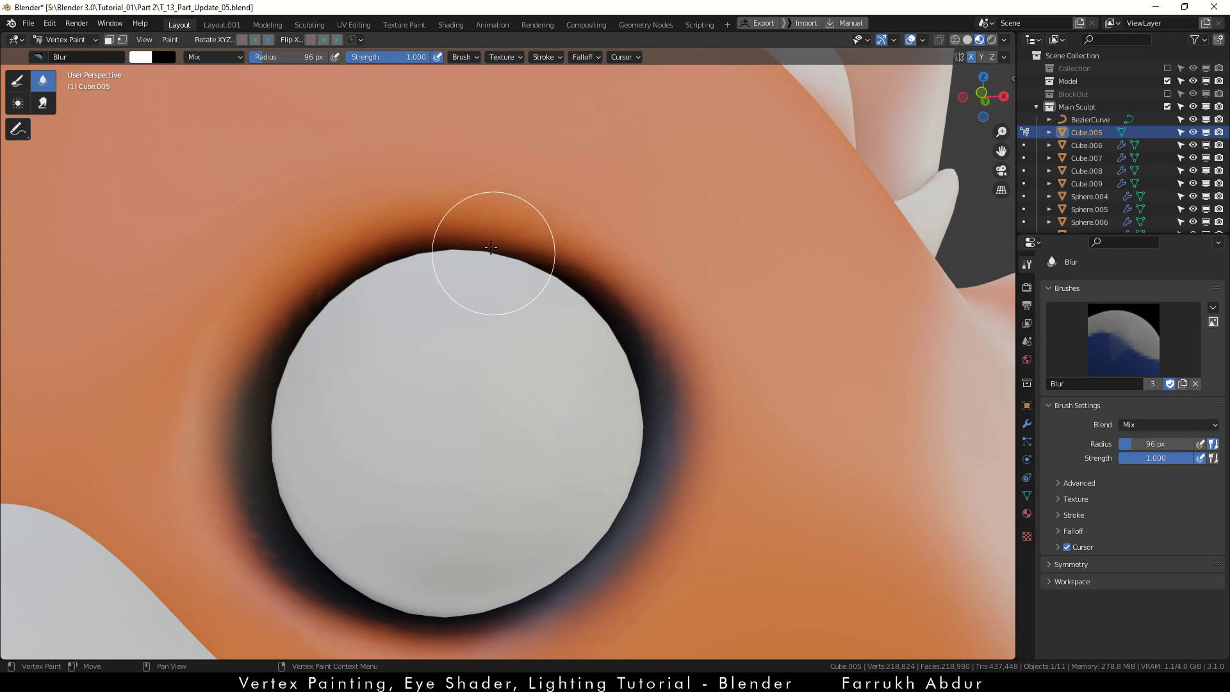
scroll(733, 412, down, 1)
scroll(476, 265, down, 6)
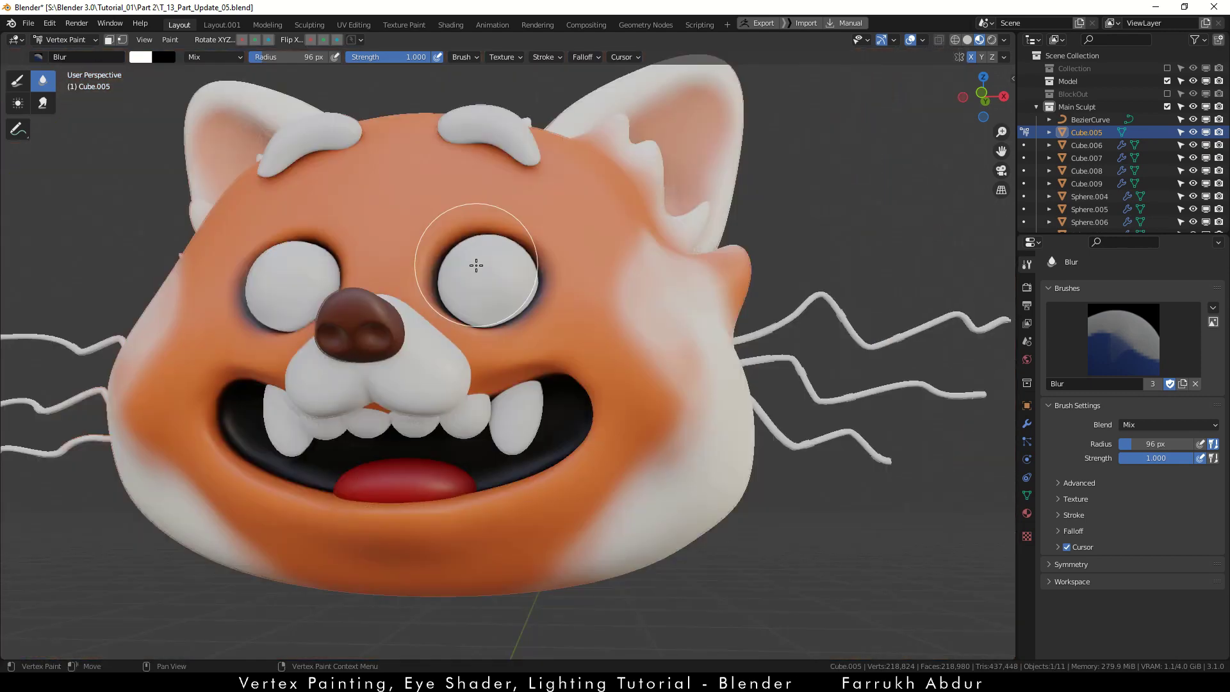
middle_drag(476, 264, 469, 410)
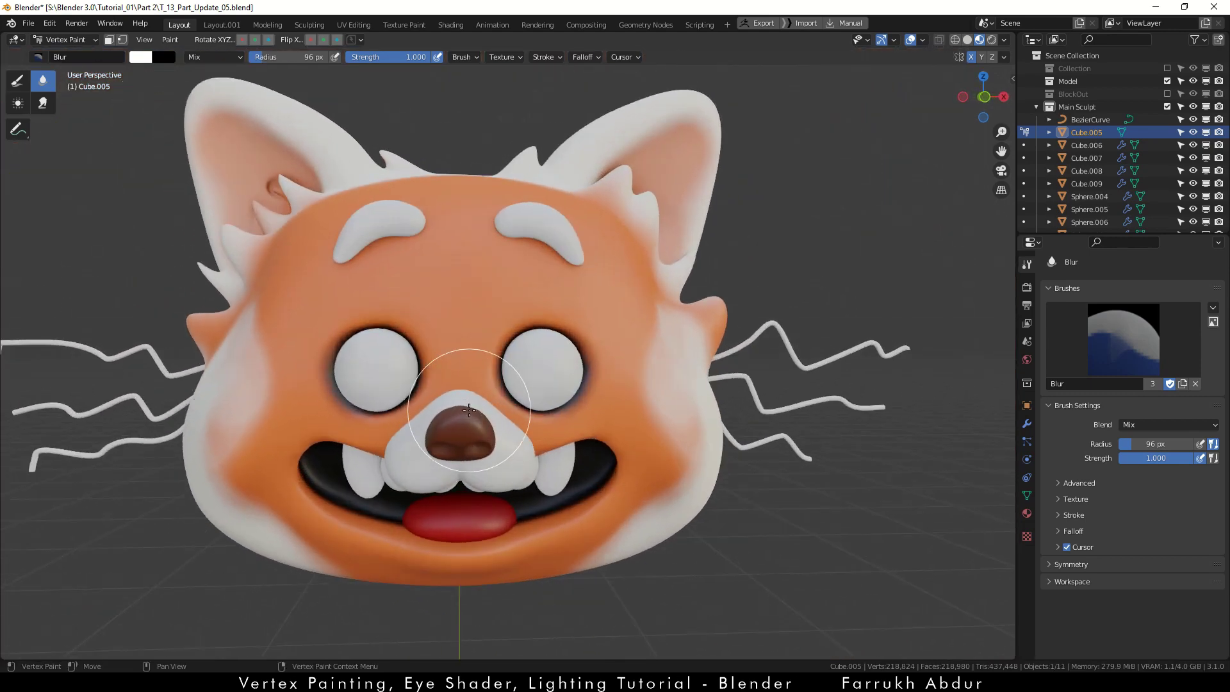
Step: Return to Object Mode with nothing selected and save the file as a new incremental version
key(ctrl+Tab)
click(469, 336)
key(alt+a)
middle_drag(789, 577, 656, 565)
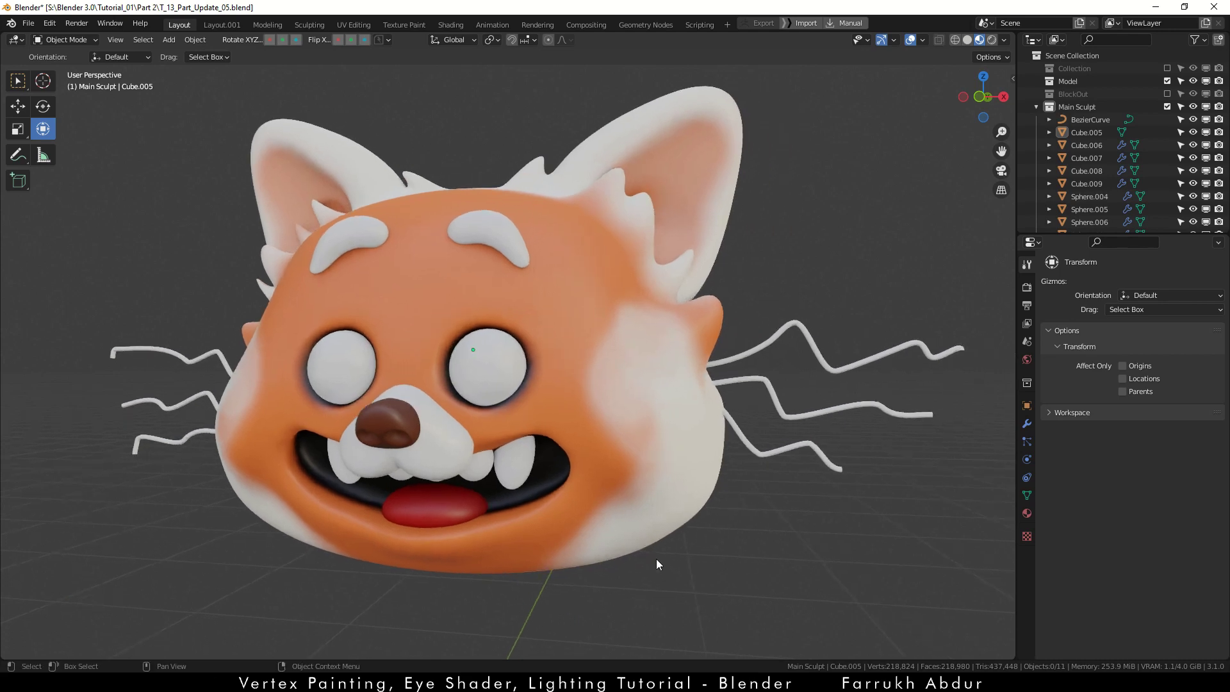
key(ctrl+alt+s)
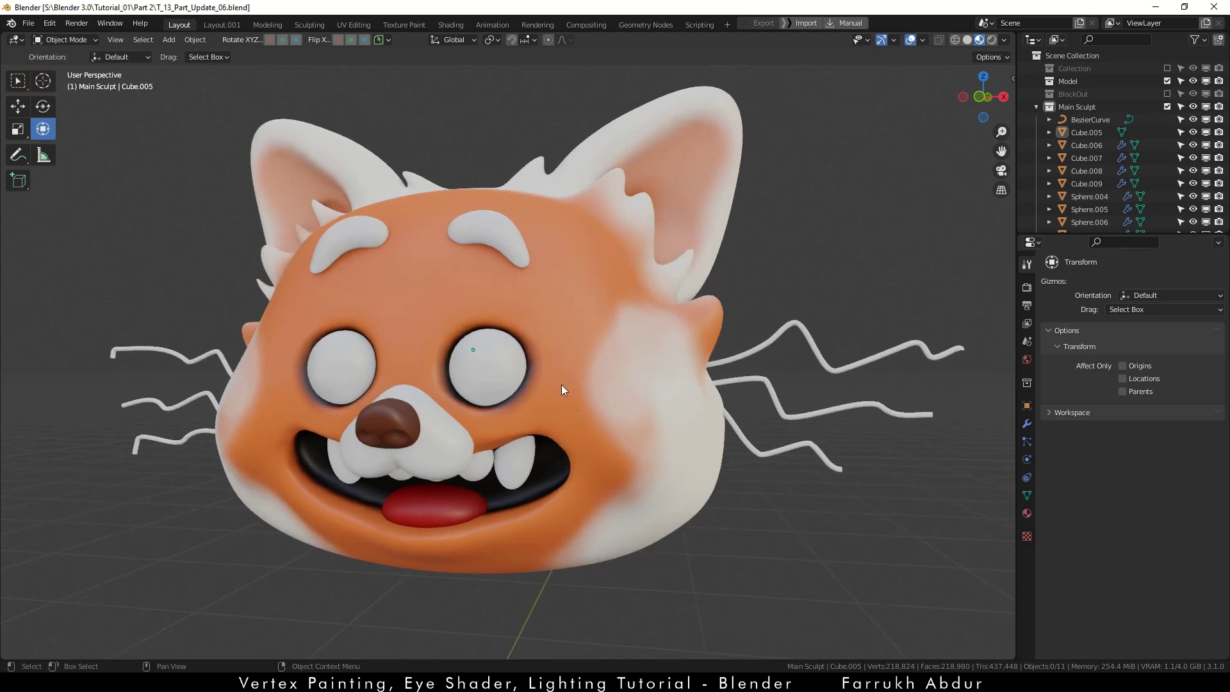
Step: Select the eyeballs and isolate them in Local View
click(486, 384)
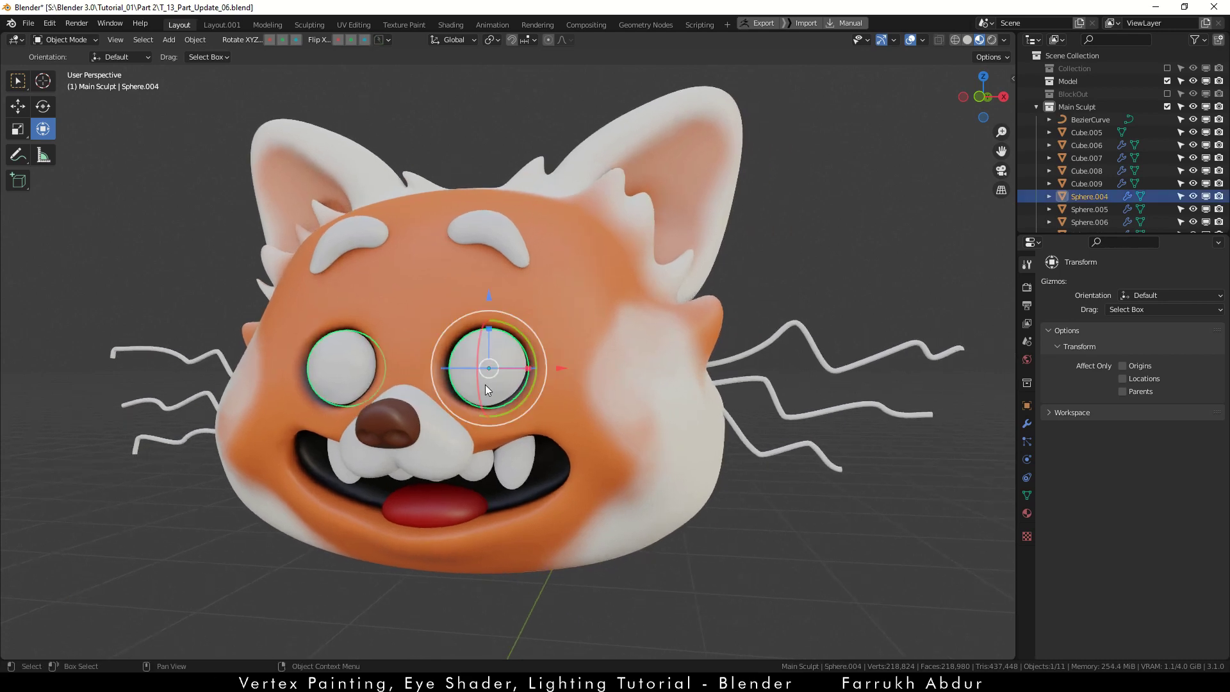
key(KP_Divide)
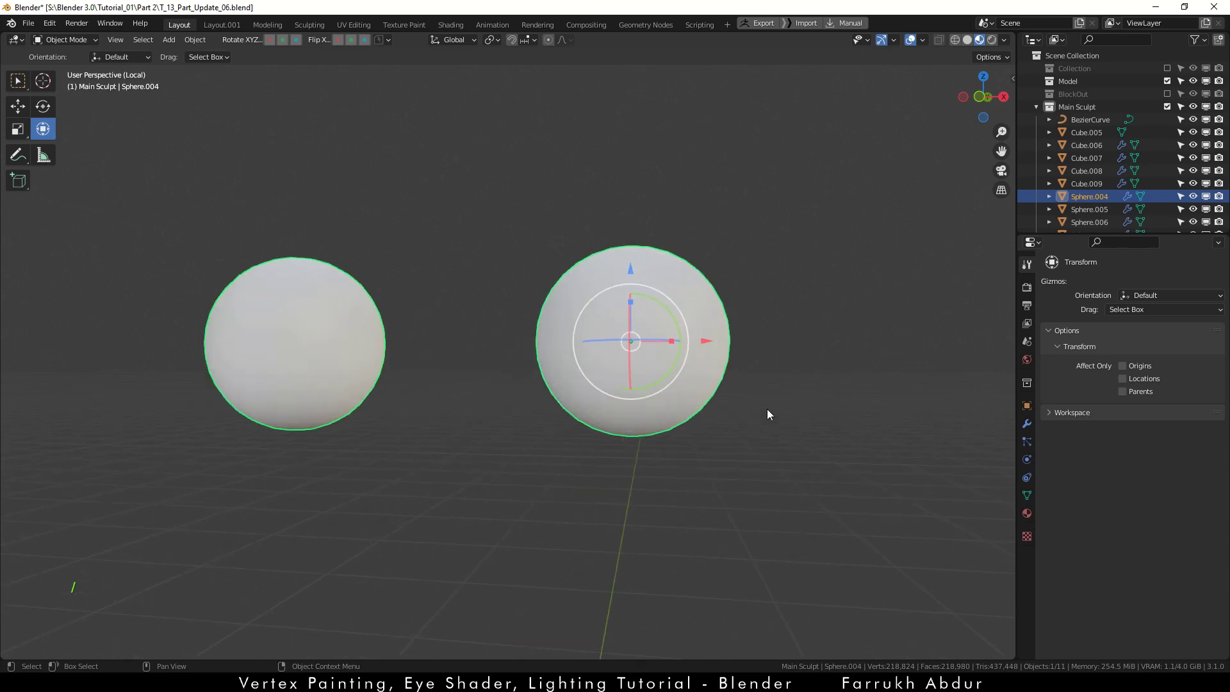
scroll(767, 410, up, 2)
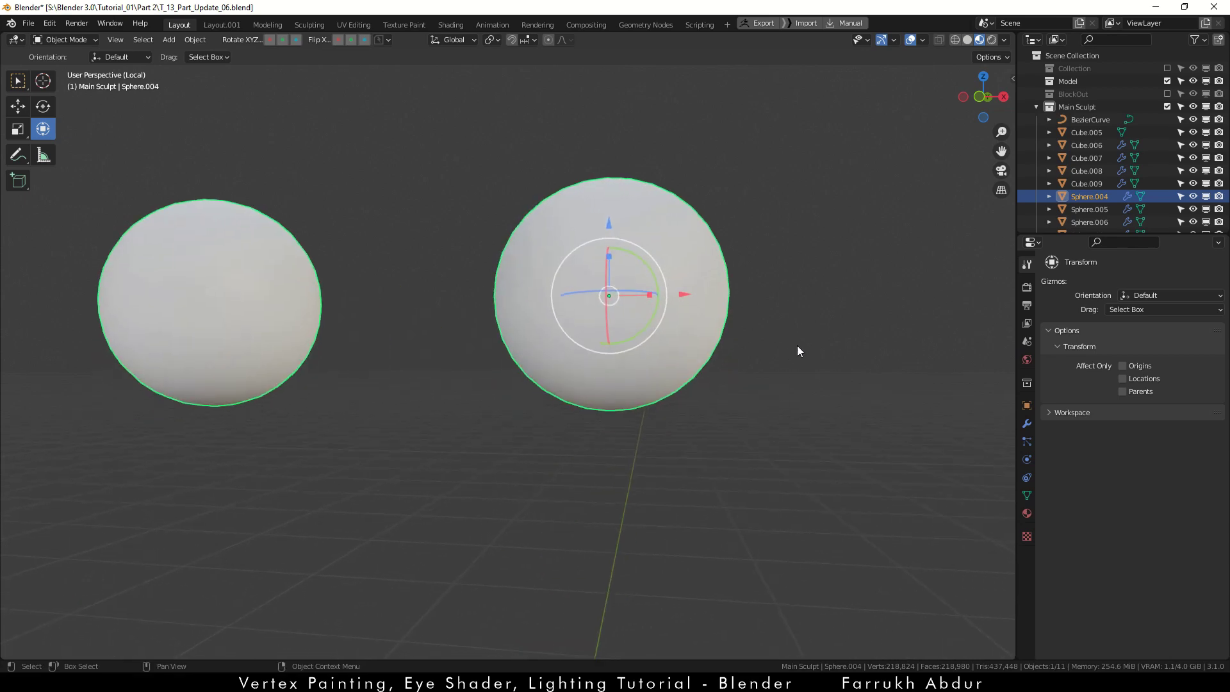
Step: Split the 3D viewport vertically and turn the new area beside it into a Shader Editor
drag(1014, 32, 439, 107)
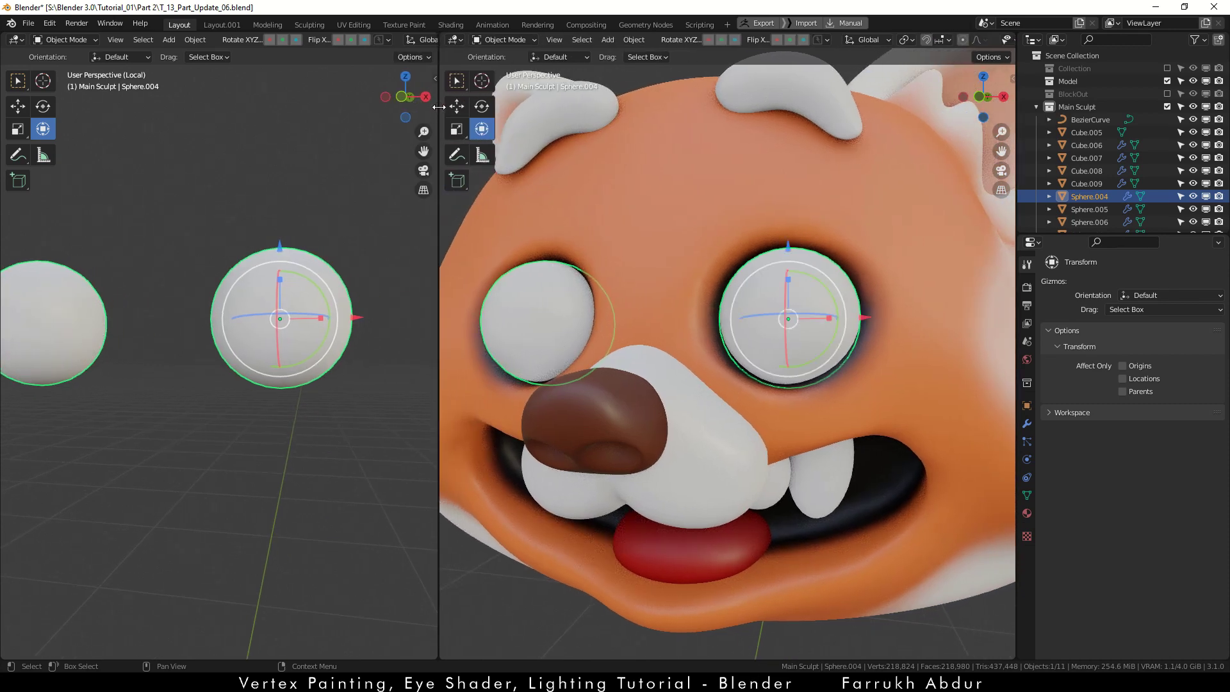
click(456, 40)
click(486, 160)
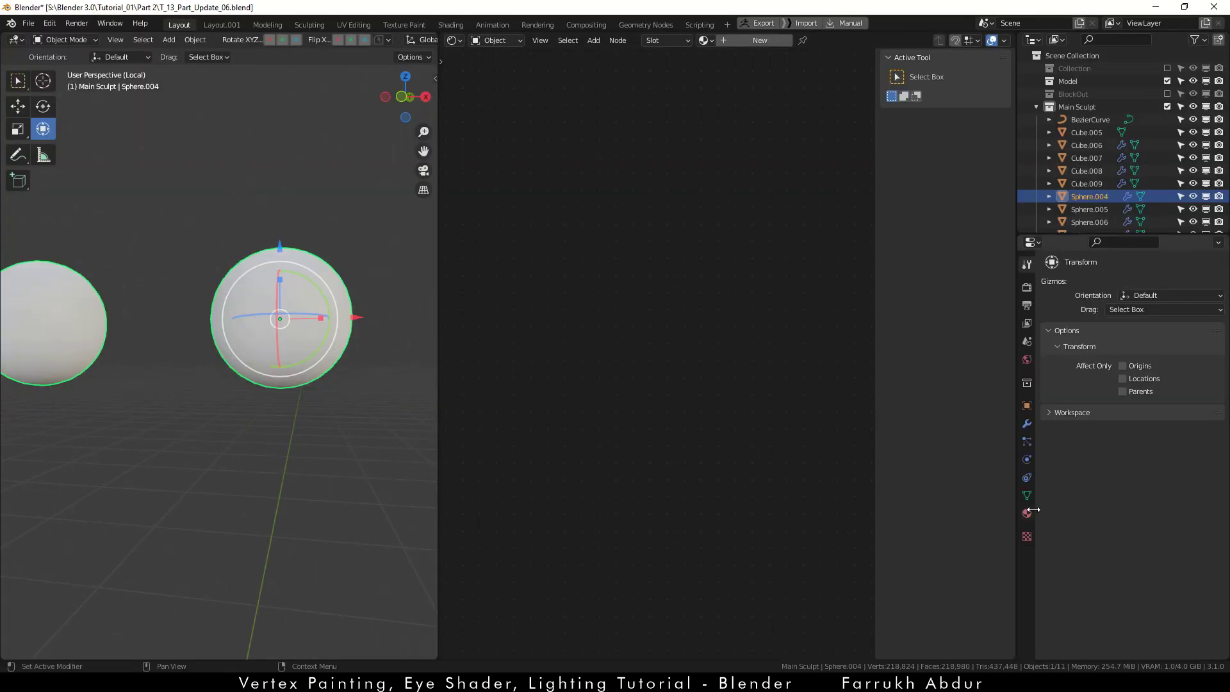
Step: Create a new material on the eyeballs and name it Eyes
click(1027, 514)
click(1099, 339)
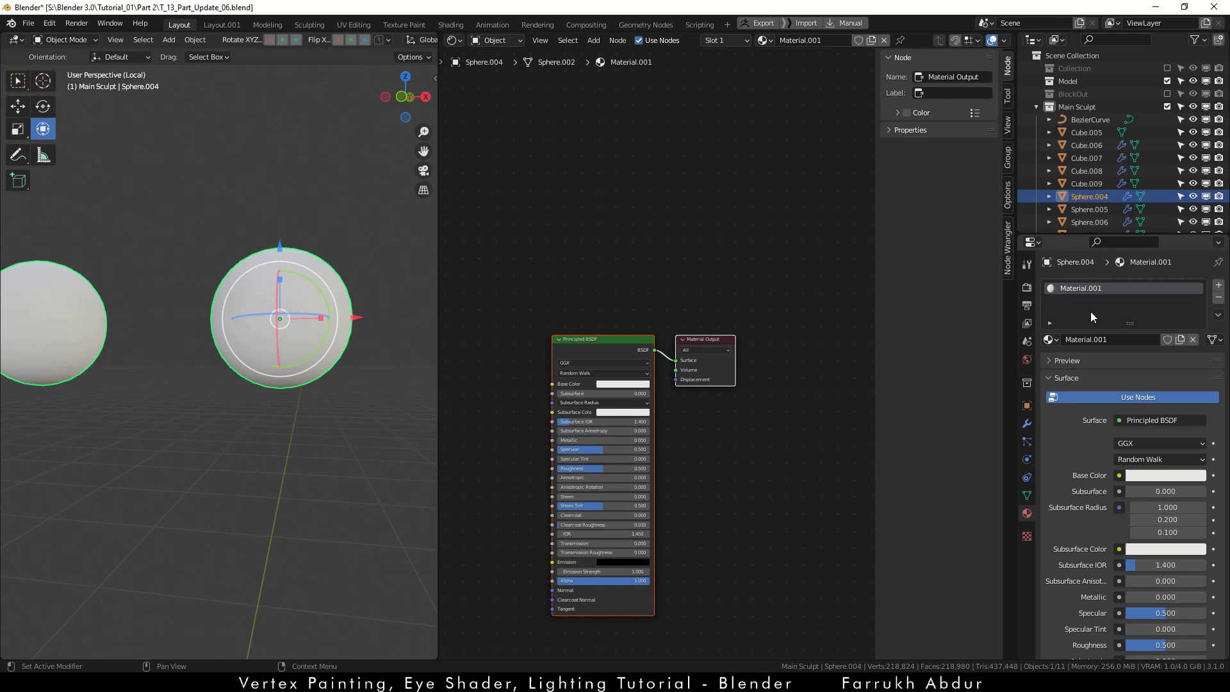
double_click(1101, 341)
text(Eyes)
key(Return)
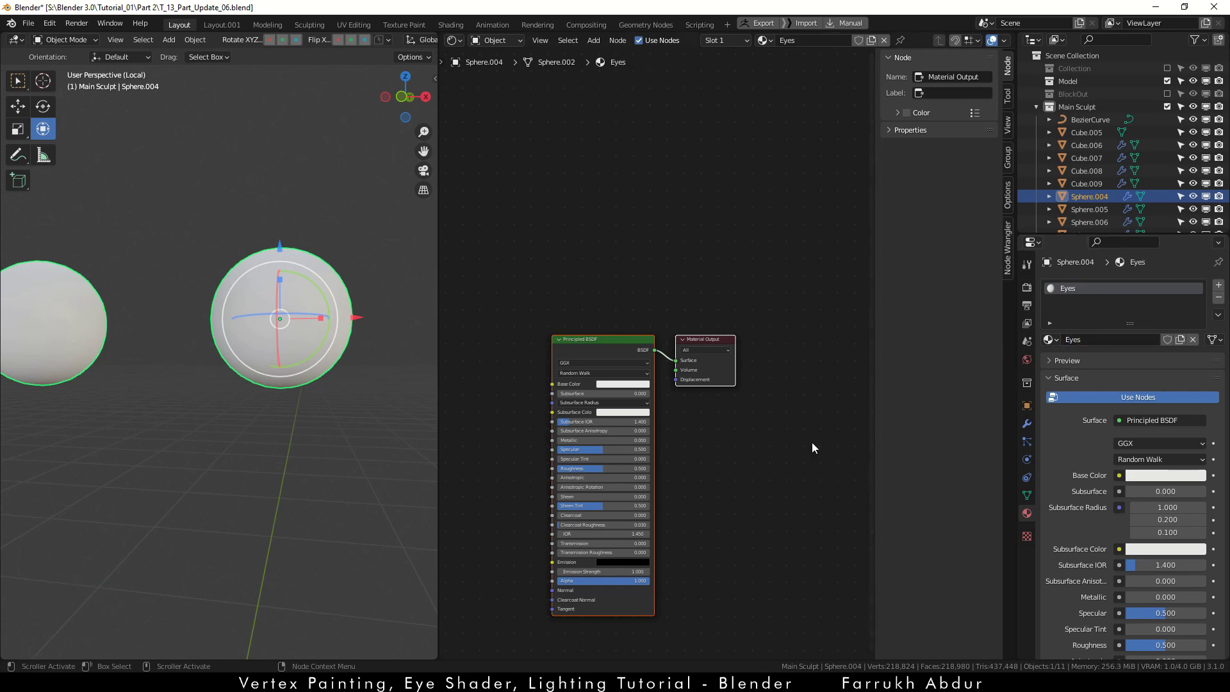
Step: Hide the Shader Editor's sidebar and set the Principled BSDF roughness to 0.000
key(n)
scroll(751, 430, up, 2)
scroll(704, 277, up, 2)
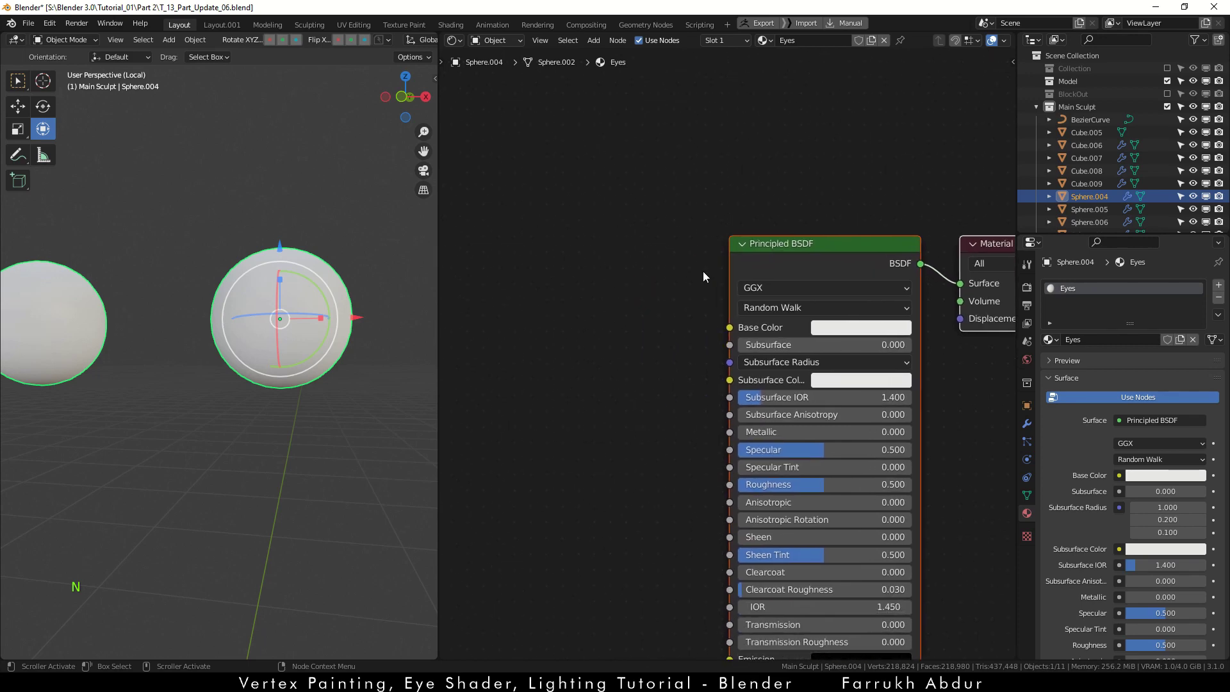
scroll(264, 330, up, 4)
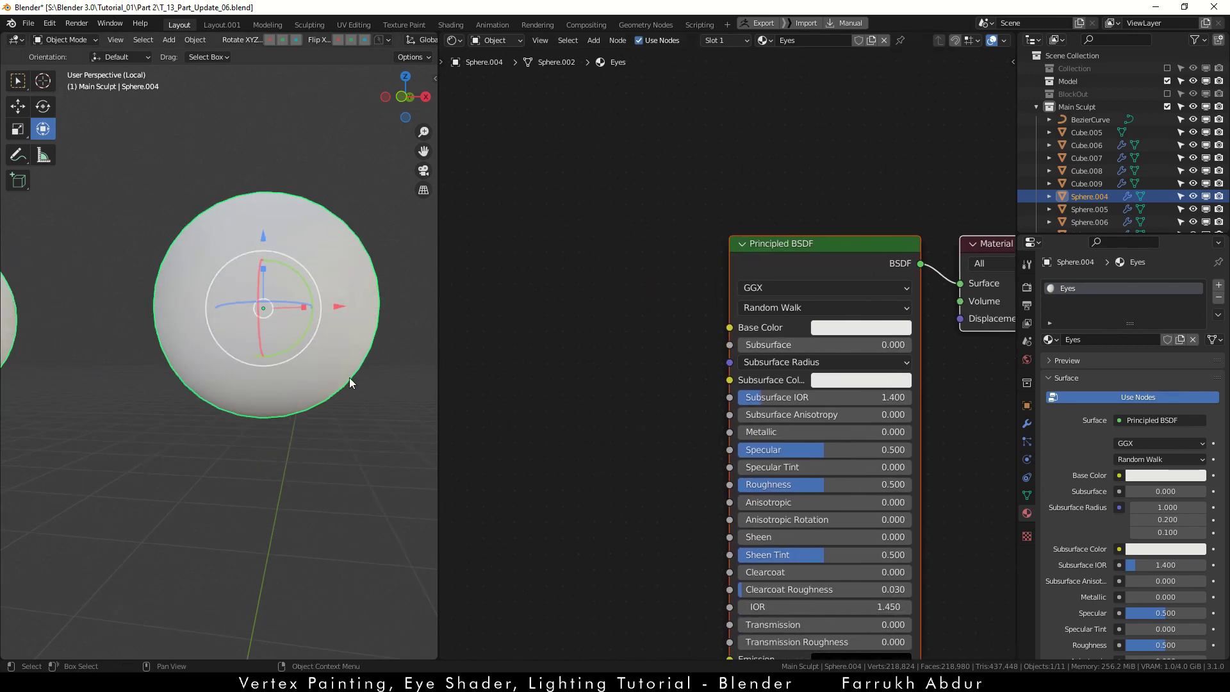
shift+middle_drag(349, 383, 337, 450)
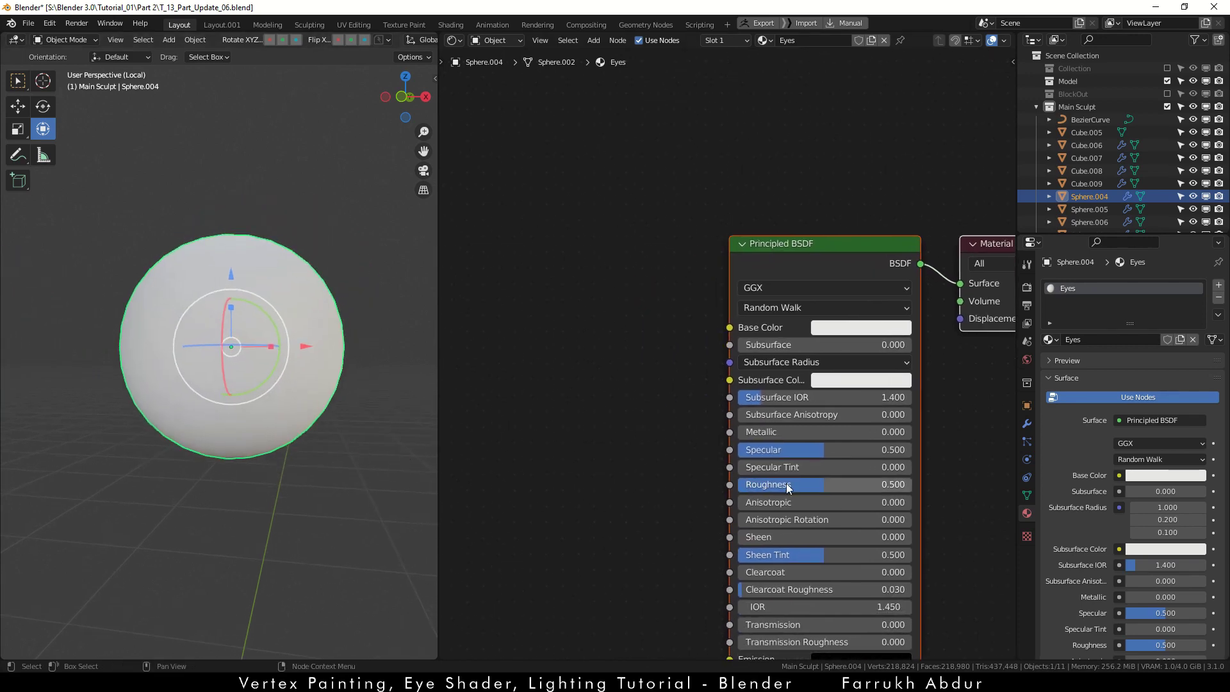
drag(822, 486, 739, 489)
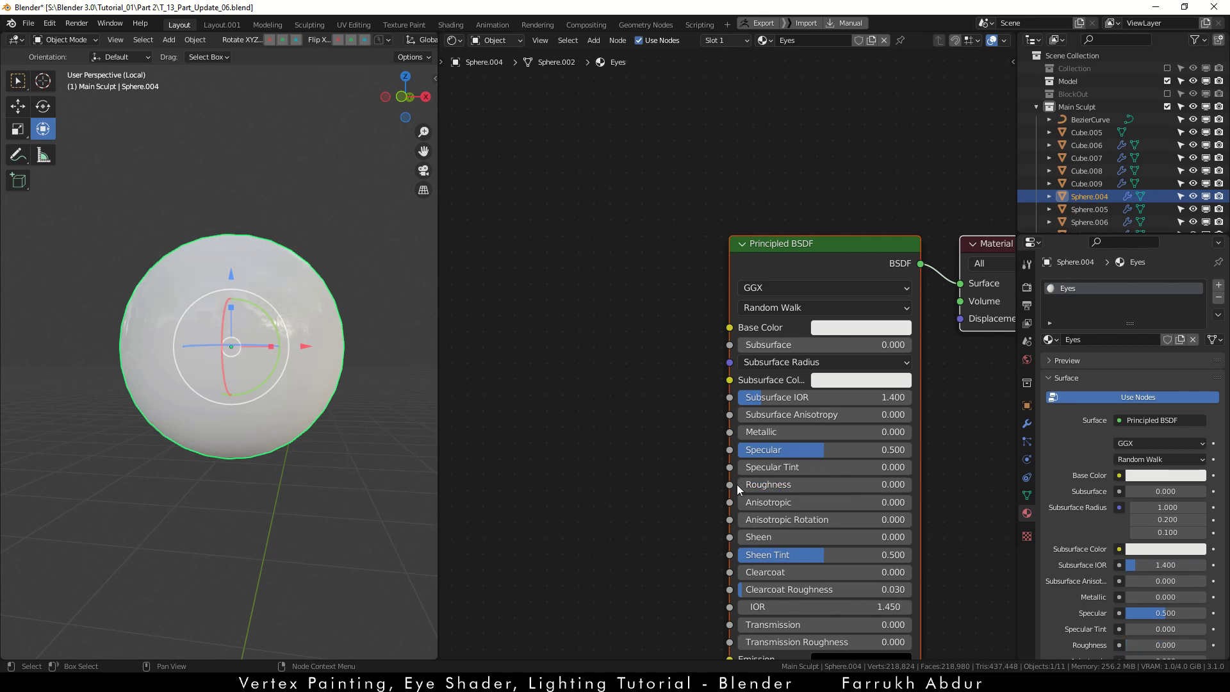
Step: Add a ColorRamp node before the Principled BSDF and connect its Color output to Base Color
click(619, 387)
key(shift+a)
click(619, 387)
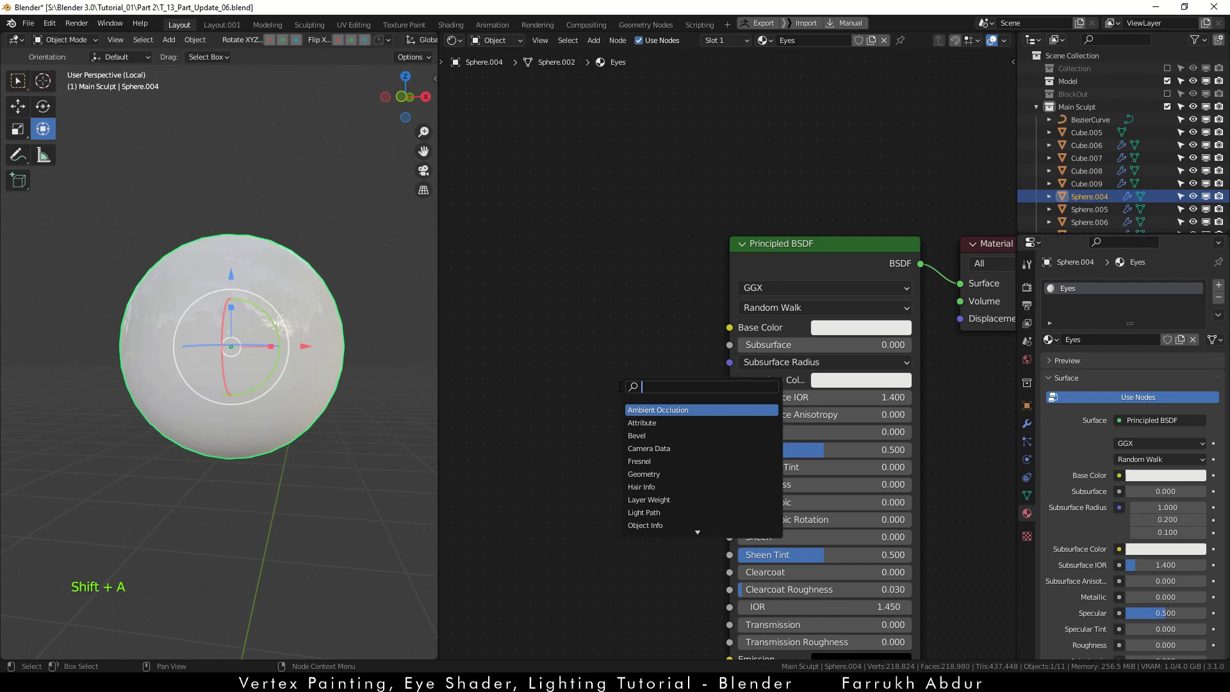
text(col)
click(642, 412)
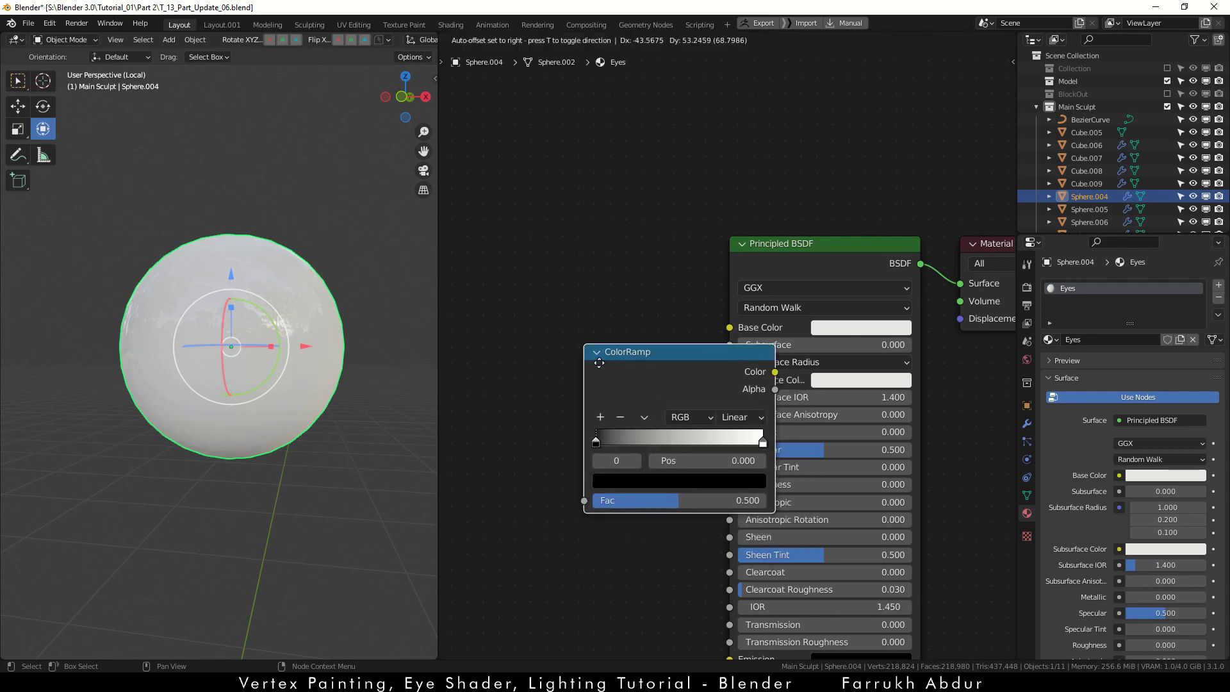
click(653, 327)
drag(686, 321, 729, 328)
Step: Add a Gradient Texture node before the ColorRamp and connect its Color output to the ramp's Fac input
scroll(625, 444, down, 2)
middle_drag(553, 498, 772, 502)
scroll(773, 503, up, 2)
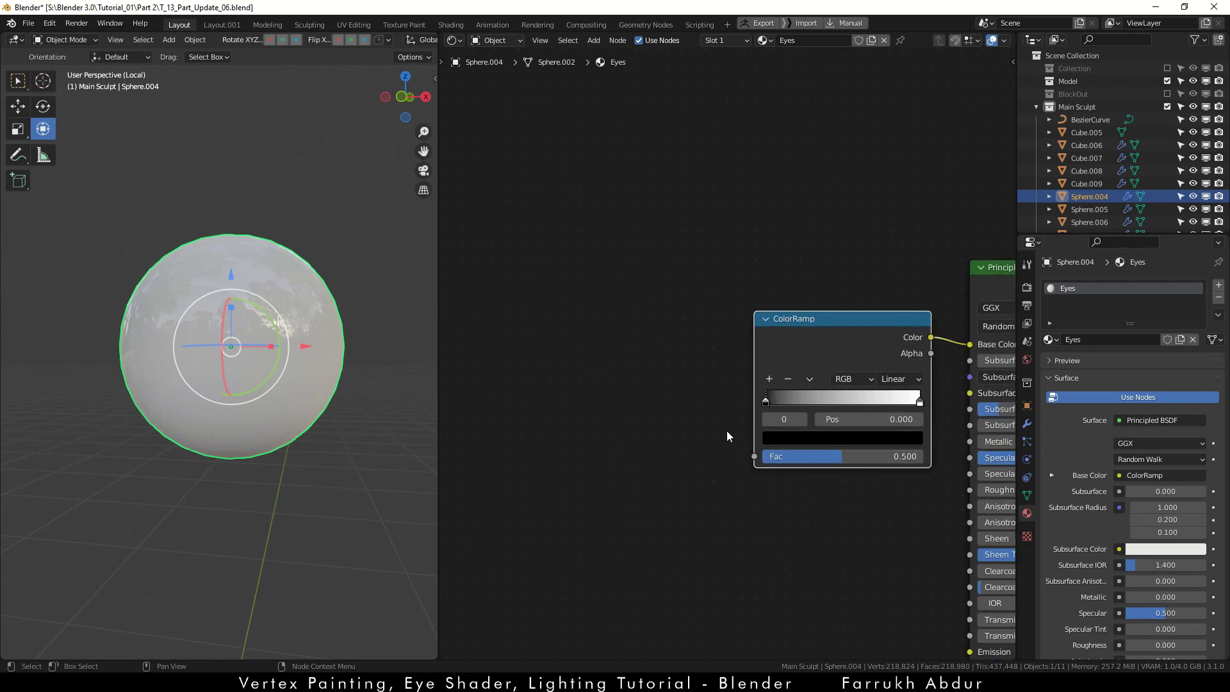
key(shift+a)
click(637, 396)
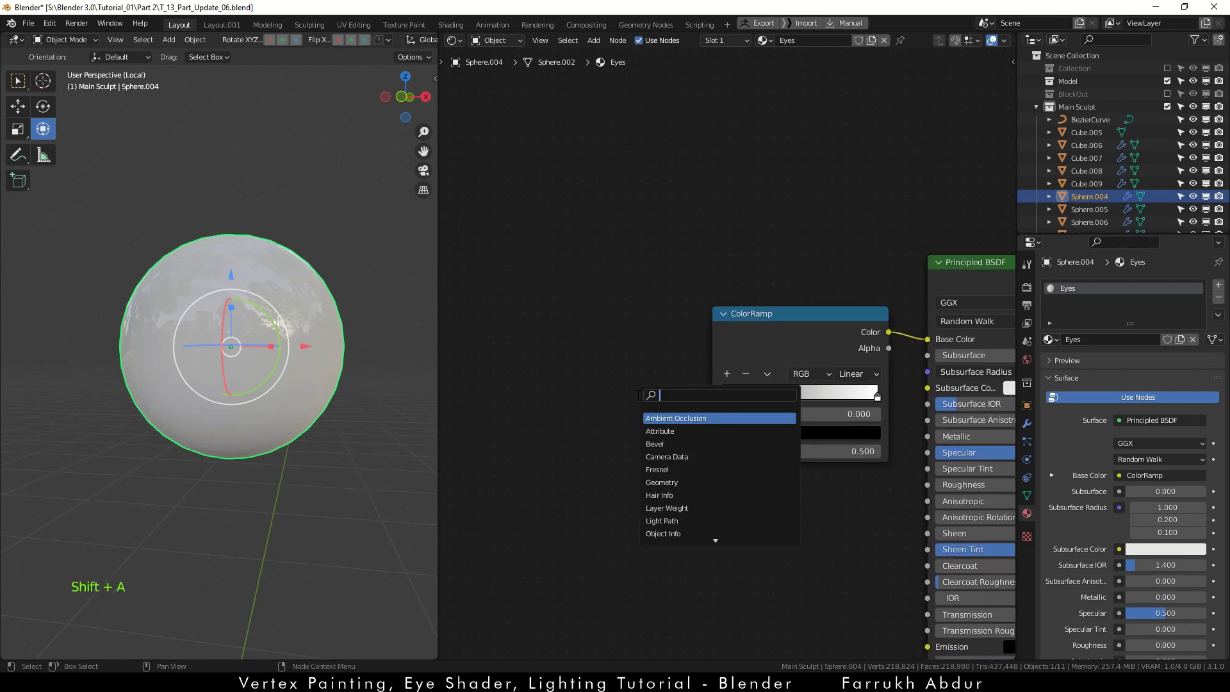
text(grad)
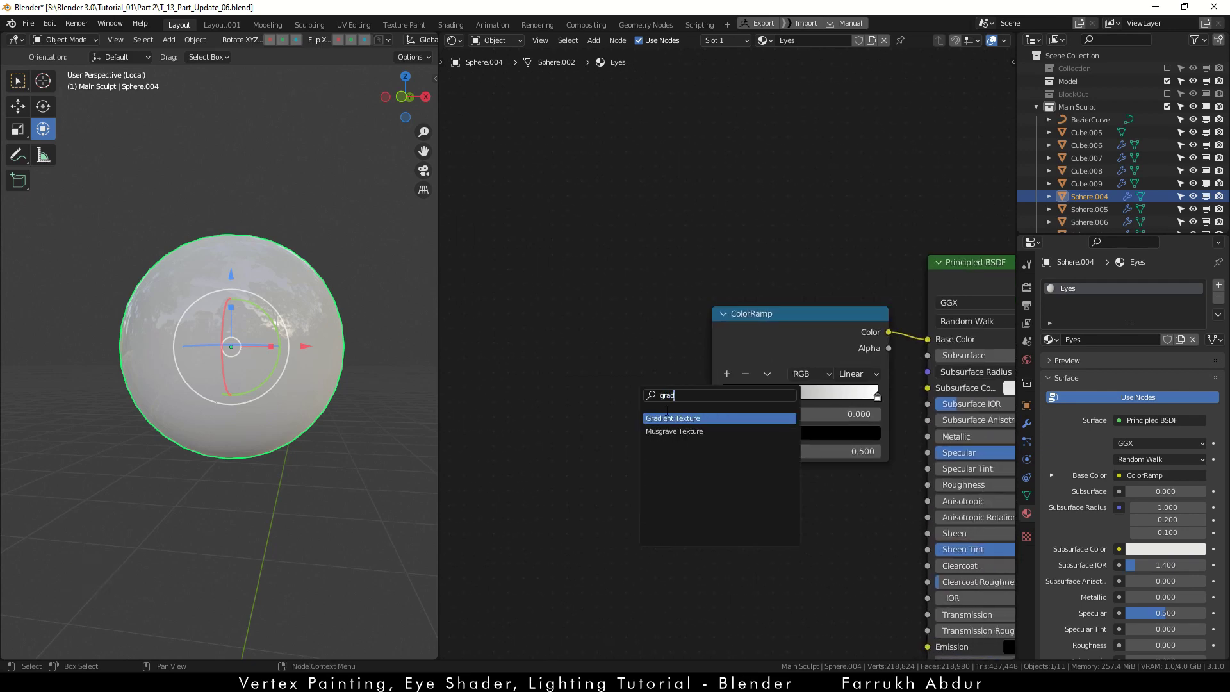
key(Return)
click(613, 395)
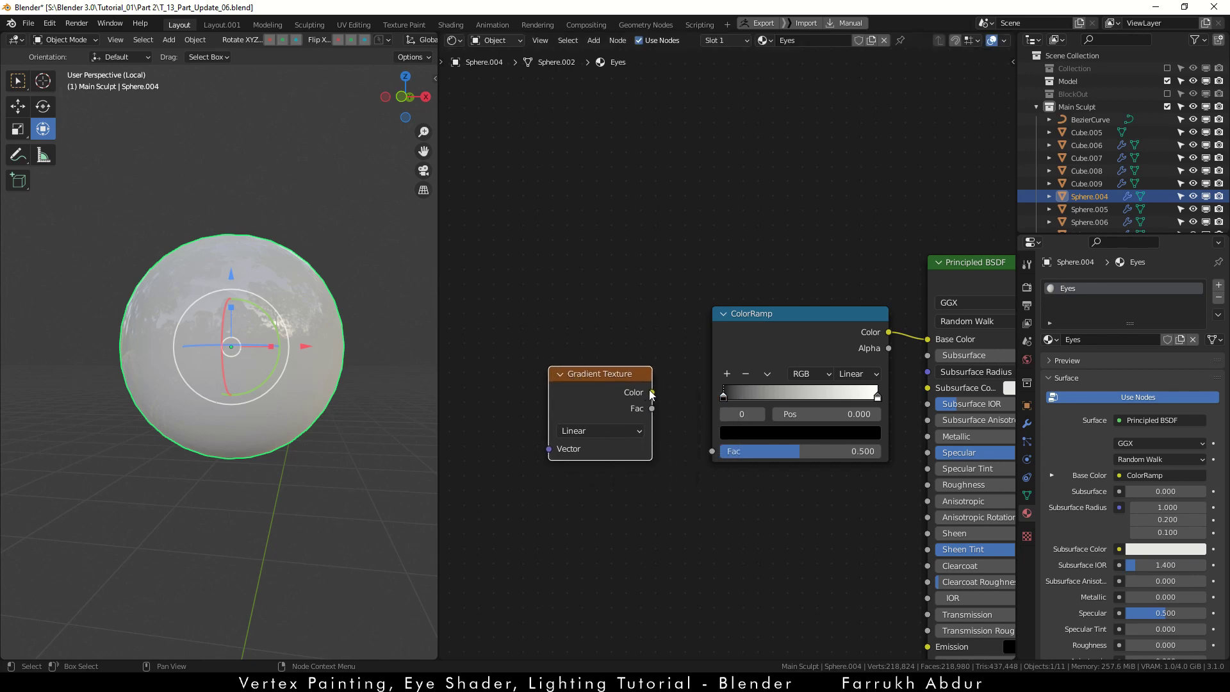
drag(652, 392, 672, 410)
drag(708, 451, 709, 452)
Step: Move the ColorRamp's black stop to position 0.450 and its white stop to 0.527, and check the split on the eyeballs
middle_drag(359, 442, 322, 501)
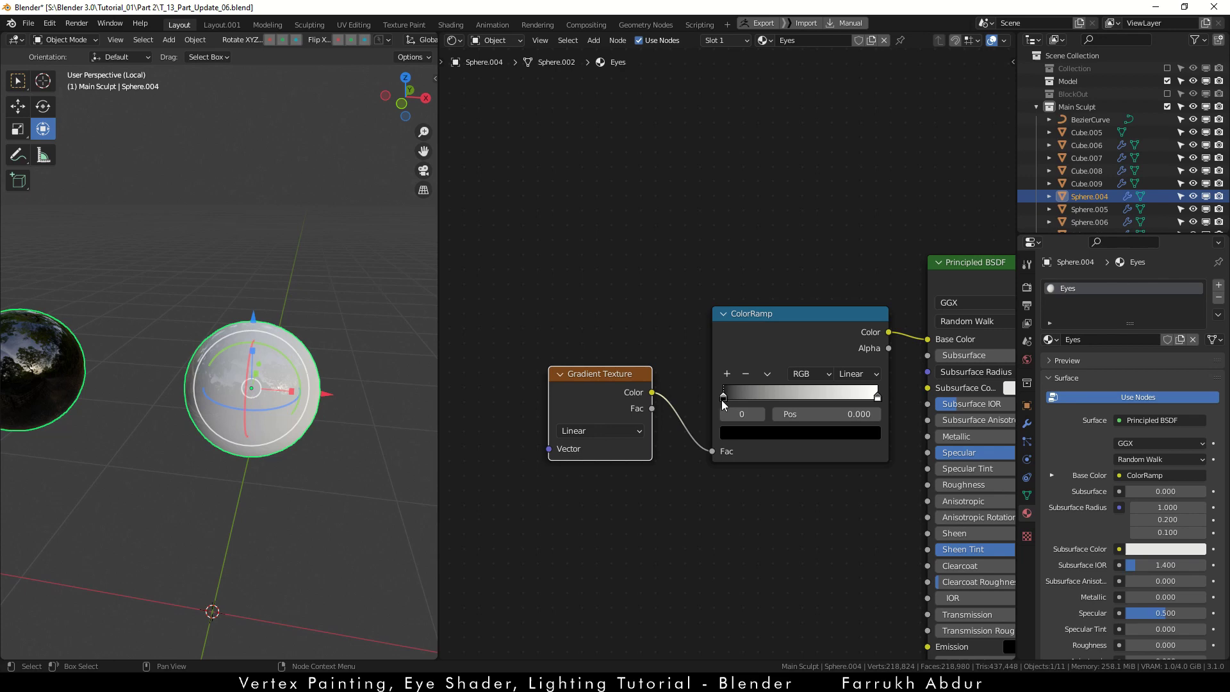
drag(725, 399, 799, 399)
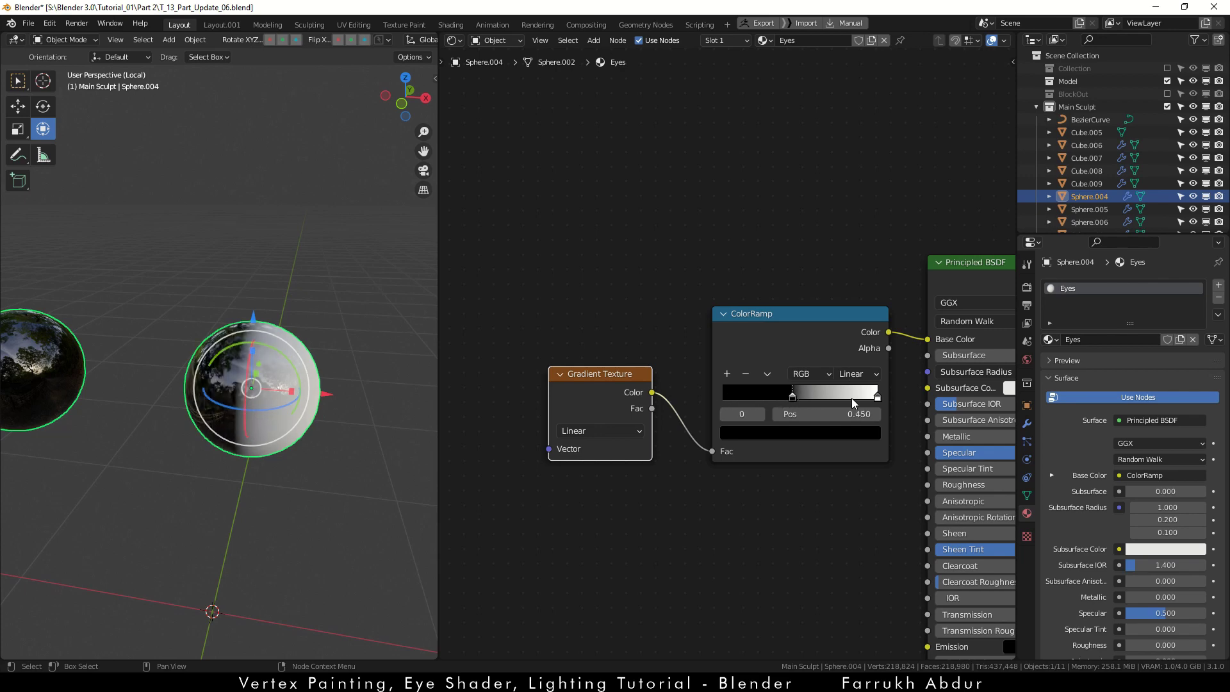
drag(878, 397, 806, 411)
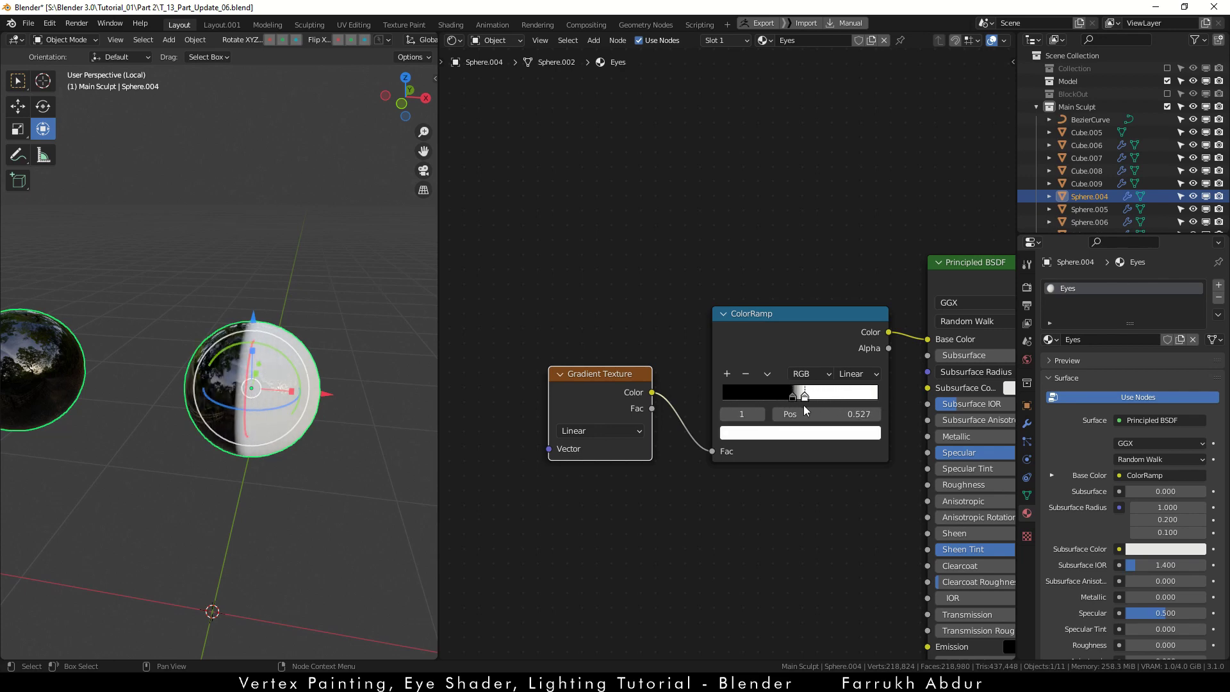
scroll(70, 353, up, 3)
middle_drag(193, 401, 147, 416)
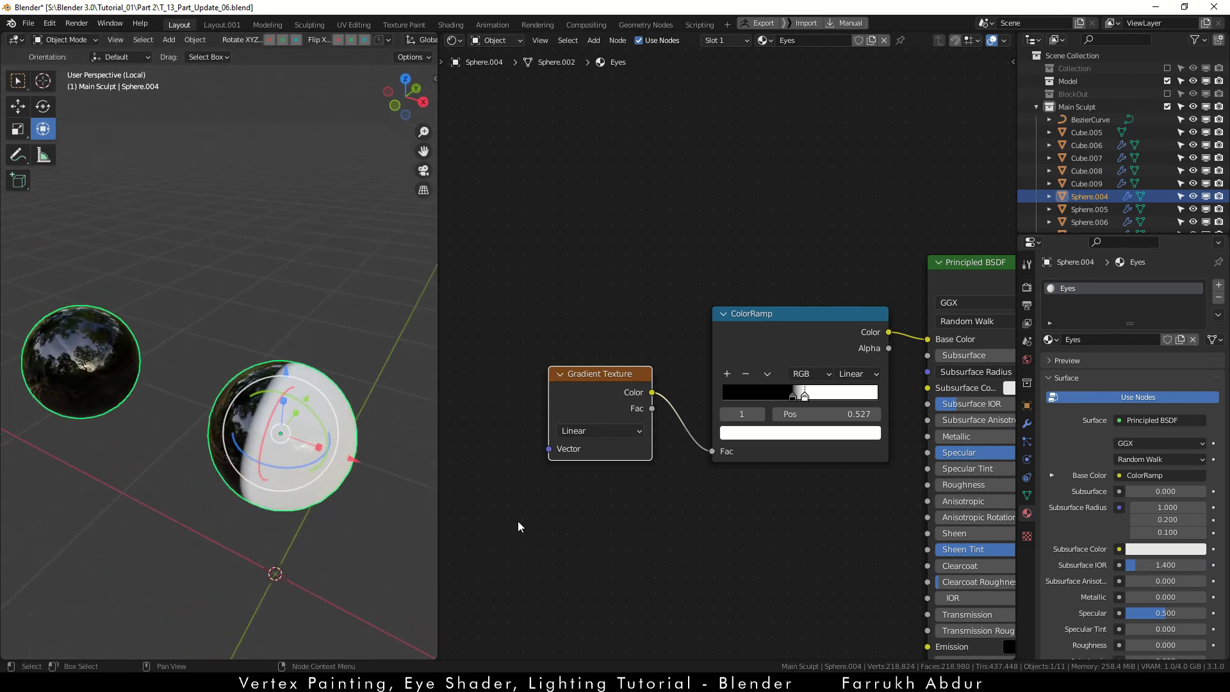
Step: Add Texture Coordinate and Mapping nodes feeding the Gradient Texture node with Node Wrangler's texture setup
middle_drag(519, 521, 608, 521)
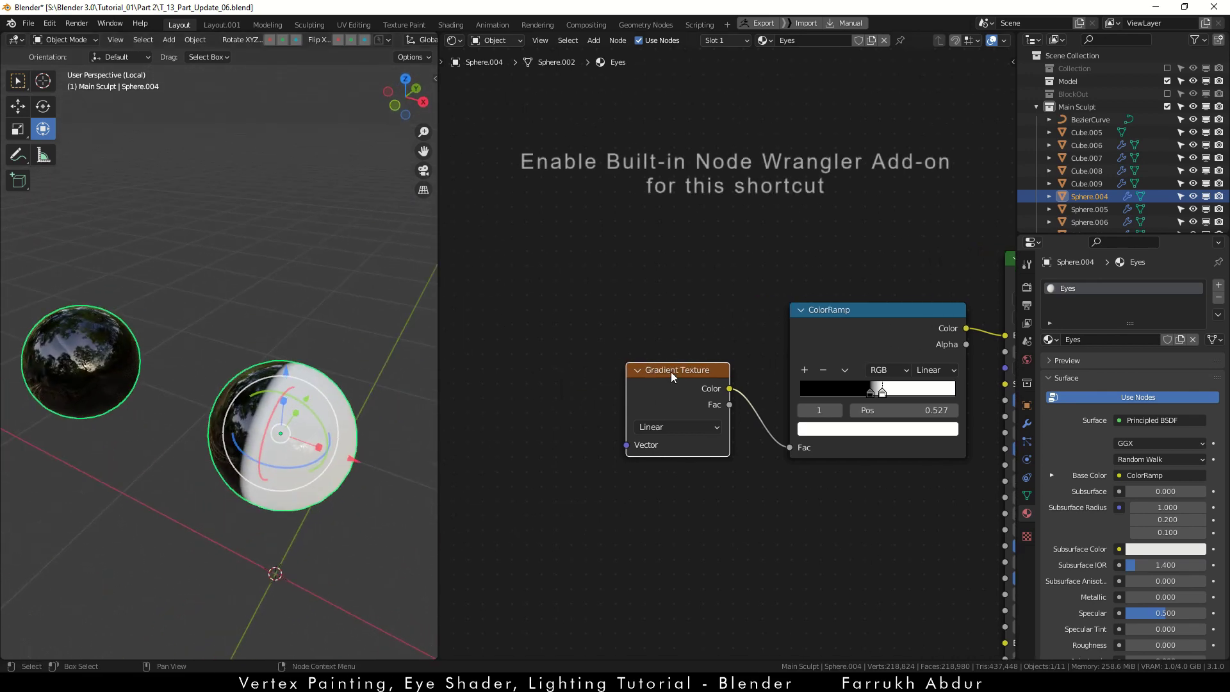
key(ctrl+t)
scroll(634, 449, down, 2)
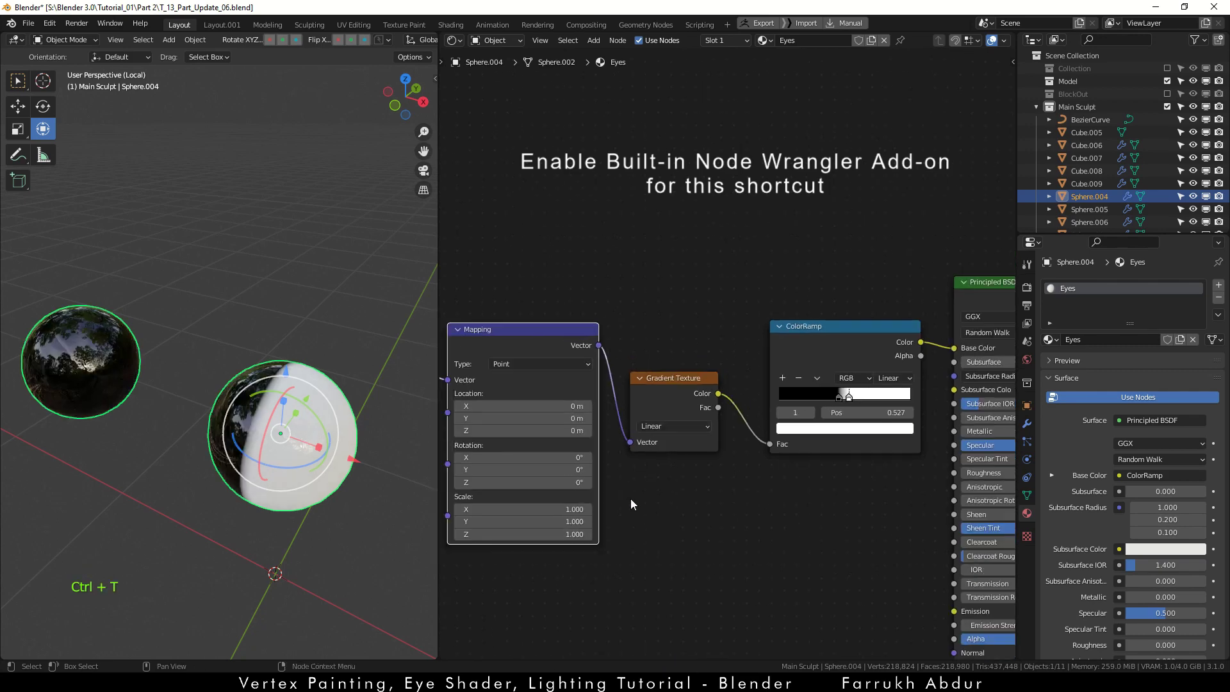
middle_drag(630, 498, 793, 466)
scroll(616, 378, up, 1)
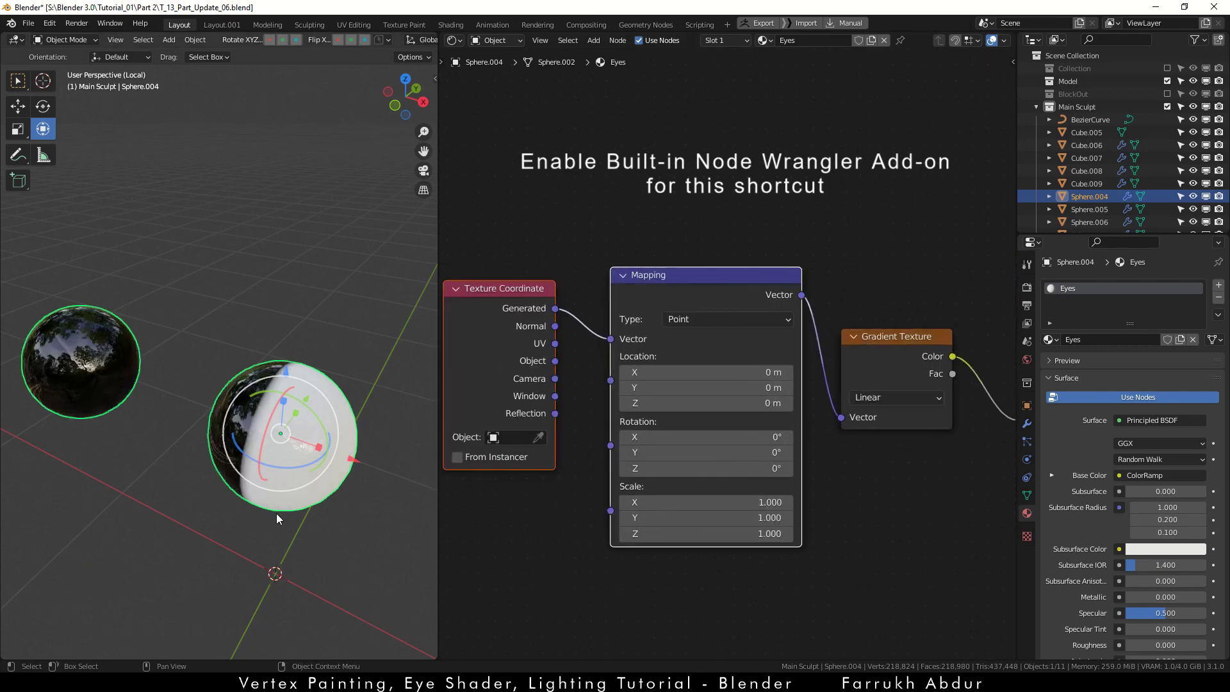
Step: Connect the Texture Coordinate node's Normal output to the Mapping node's Vector input and check the eyeballs
scroll(275, 514, up, 1)
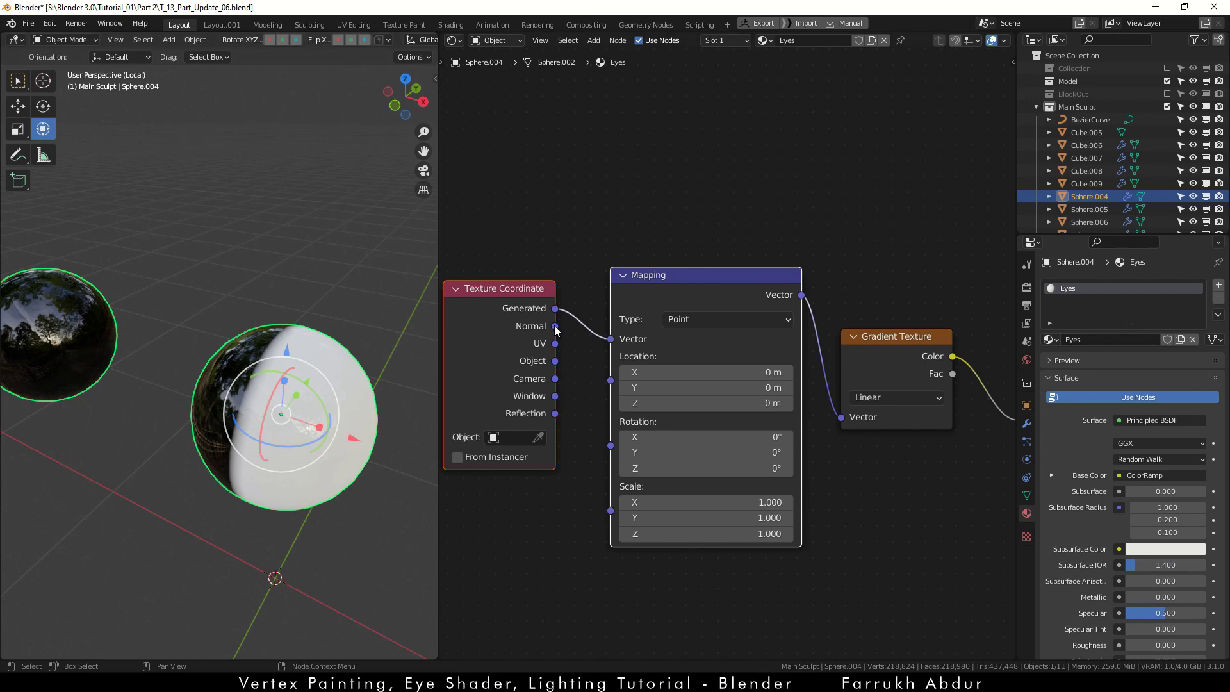
drag(555, 327, 605, 340)
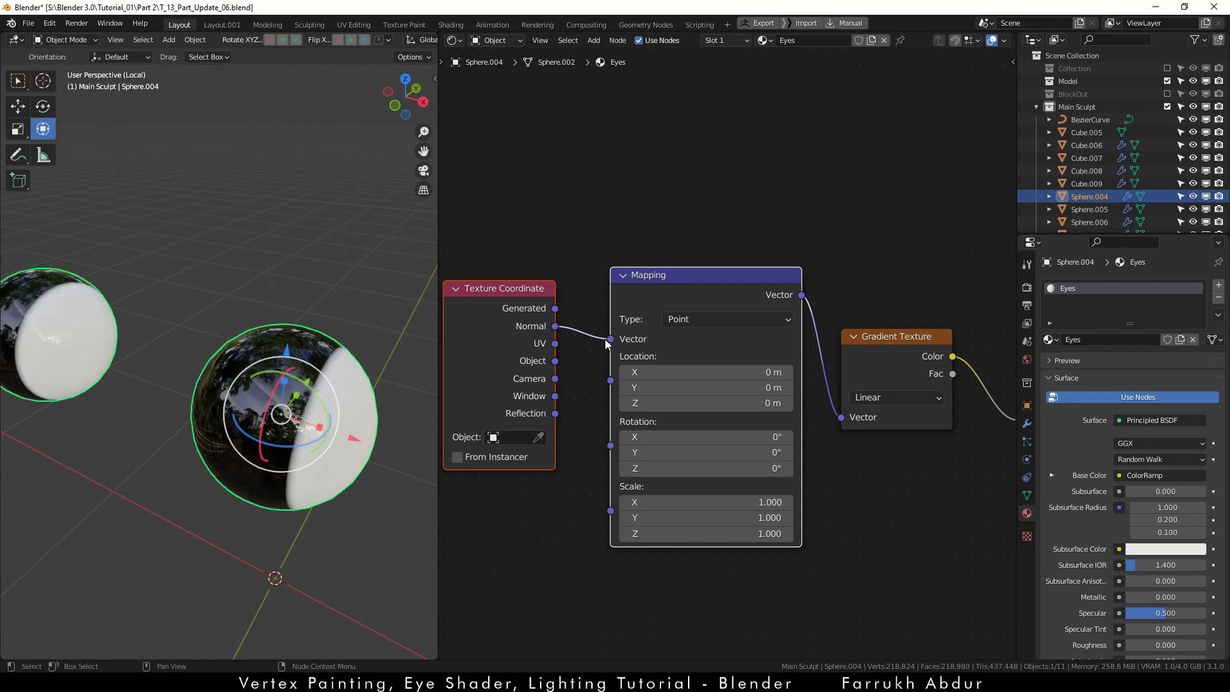
alt+middle_drag(398, 468, 229, 541)
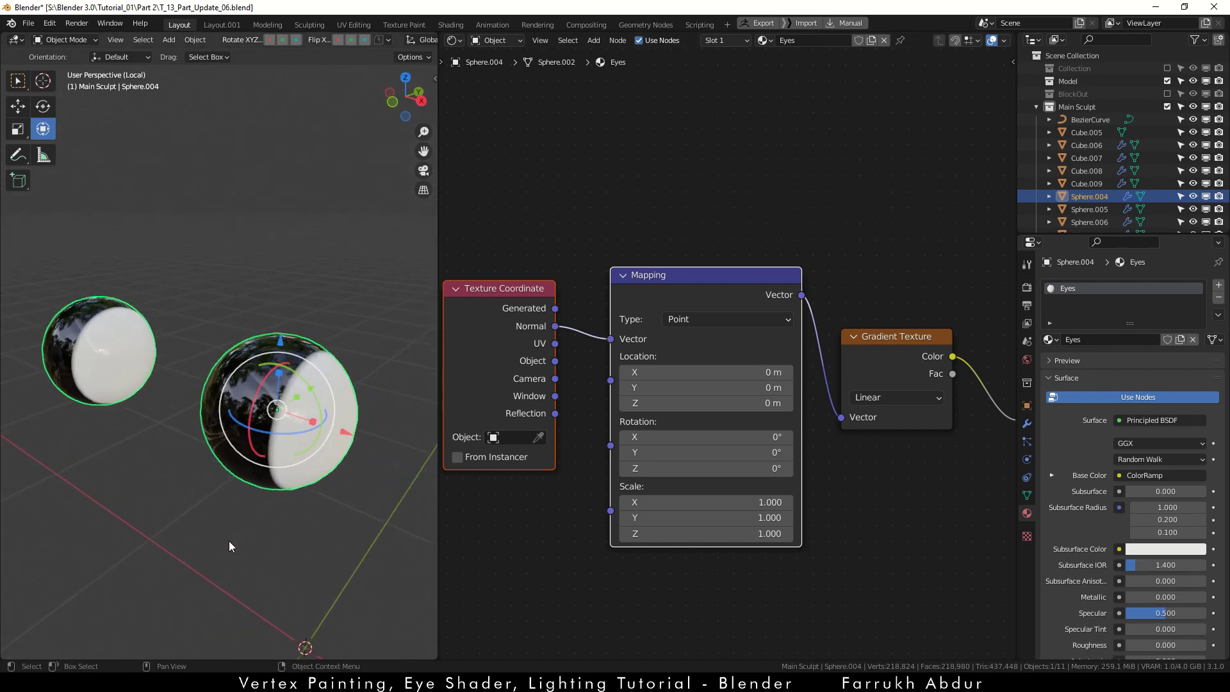
Step: Set the Mapping node's rotation to -90° on Z and 90° on X
click(698, 470)
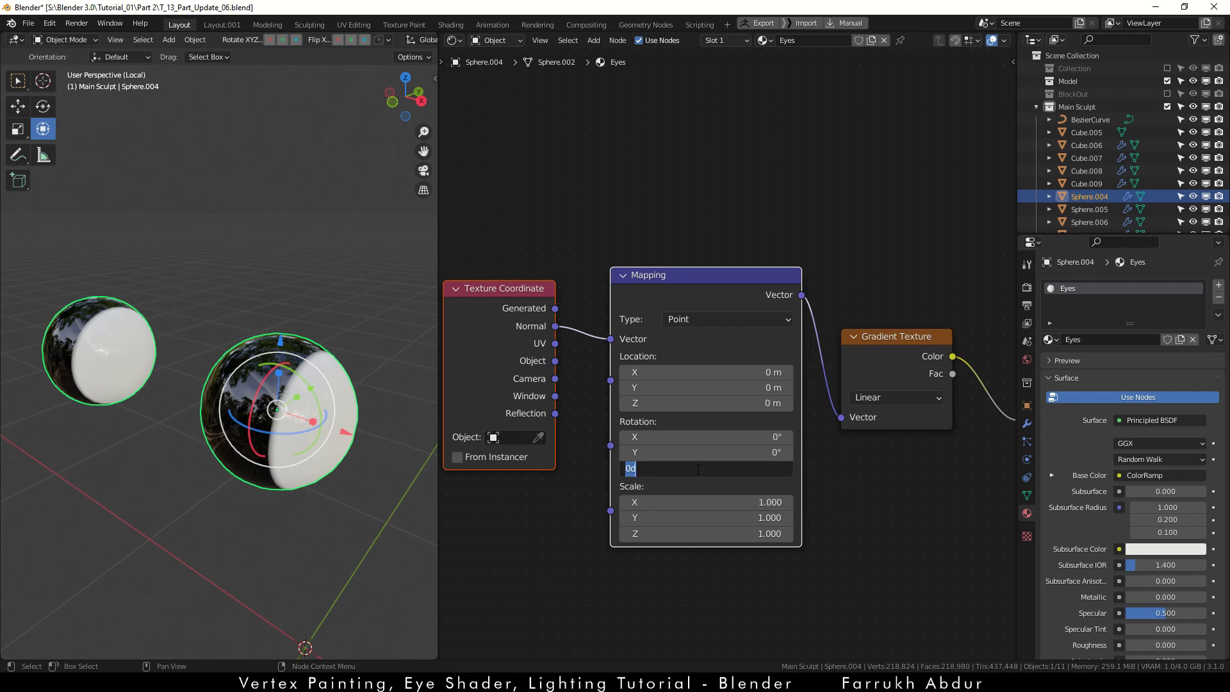
text(-90)
key(Return)
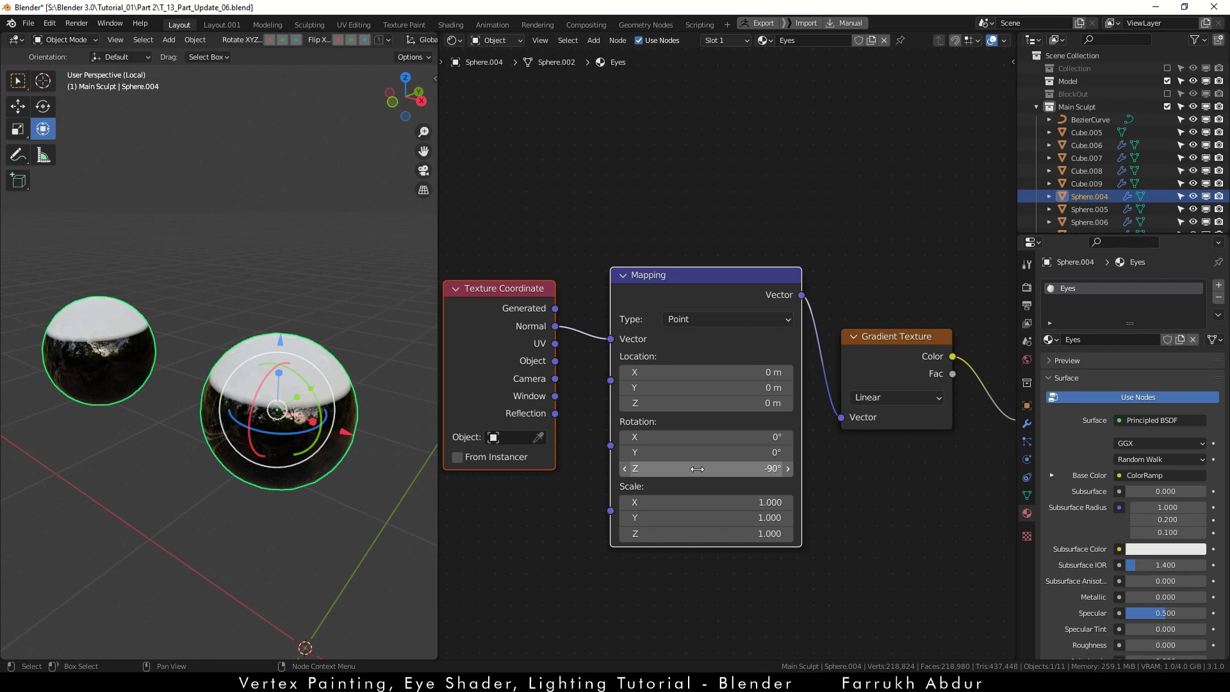
click(704, 441)
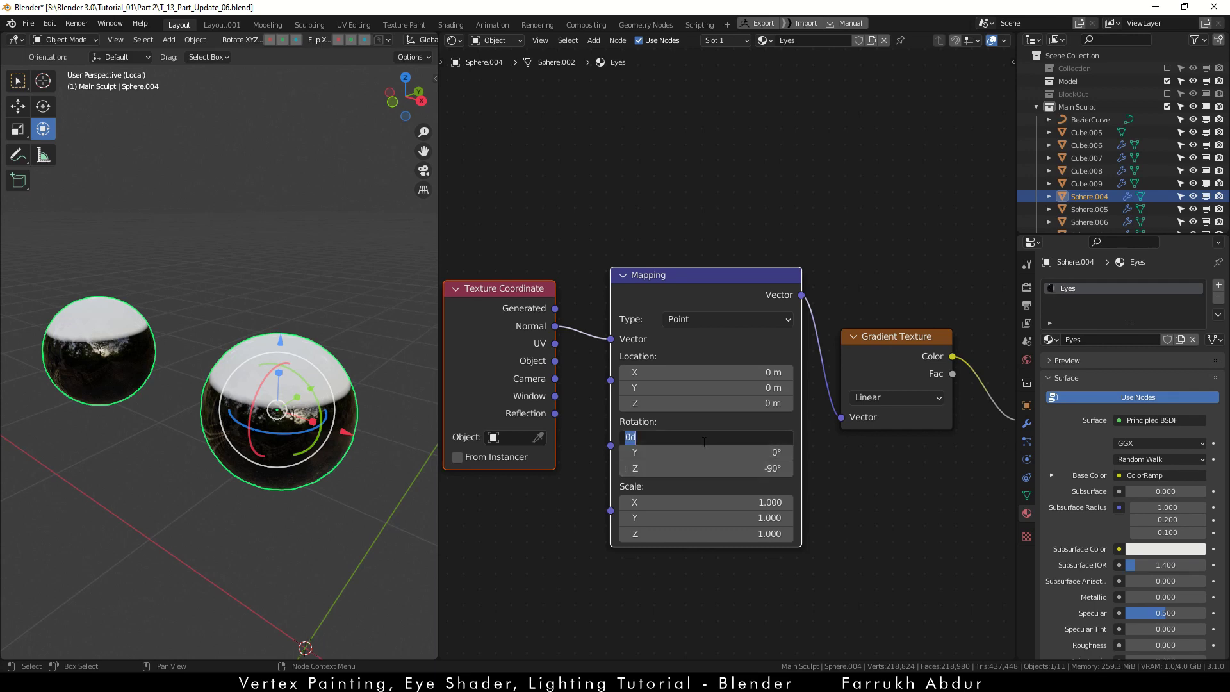
text(90)
key(Return)
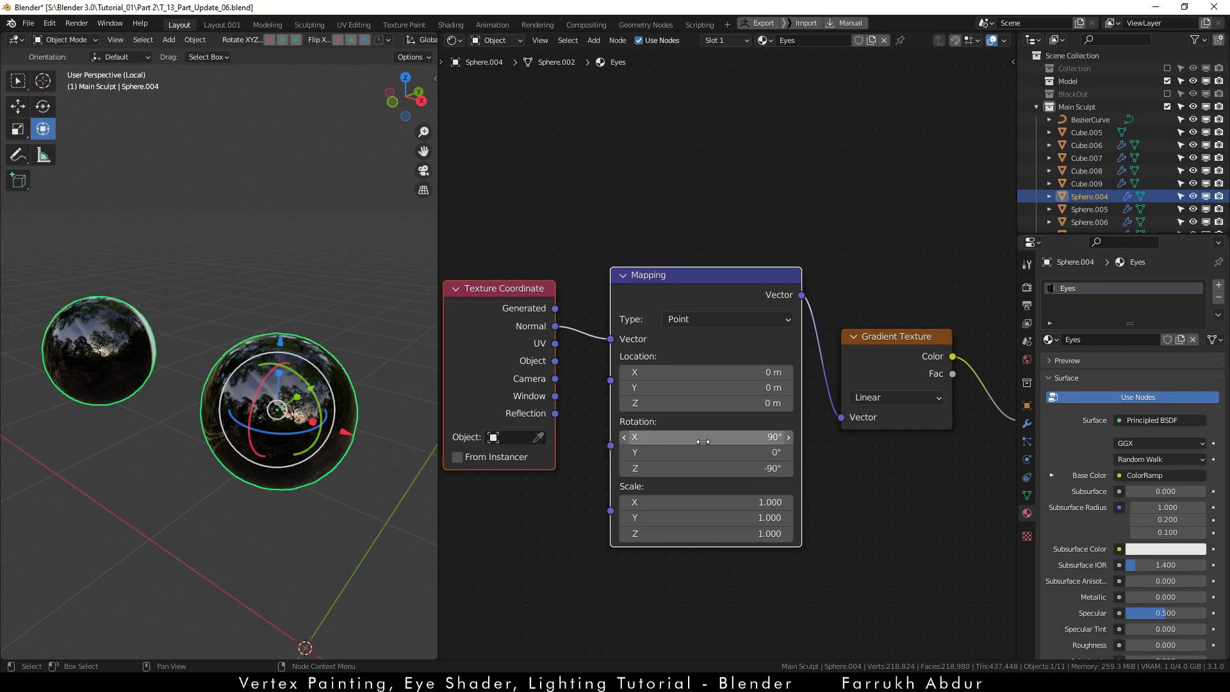
alt+middle_drag(223, 512, 254, 559)
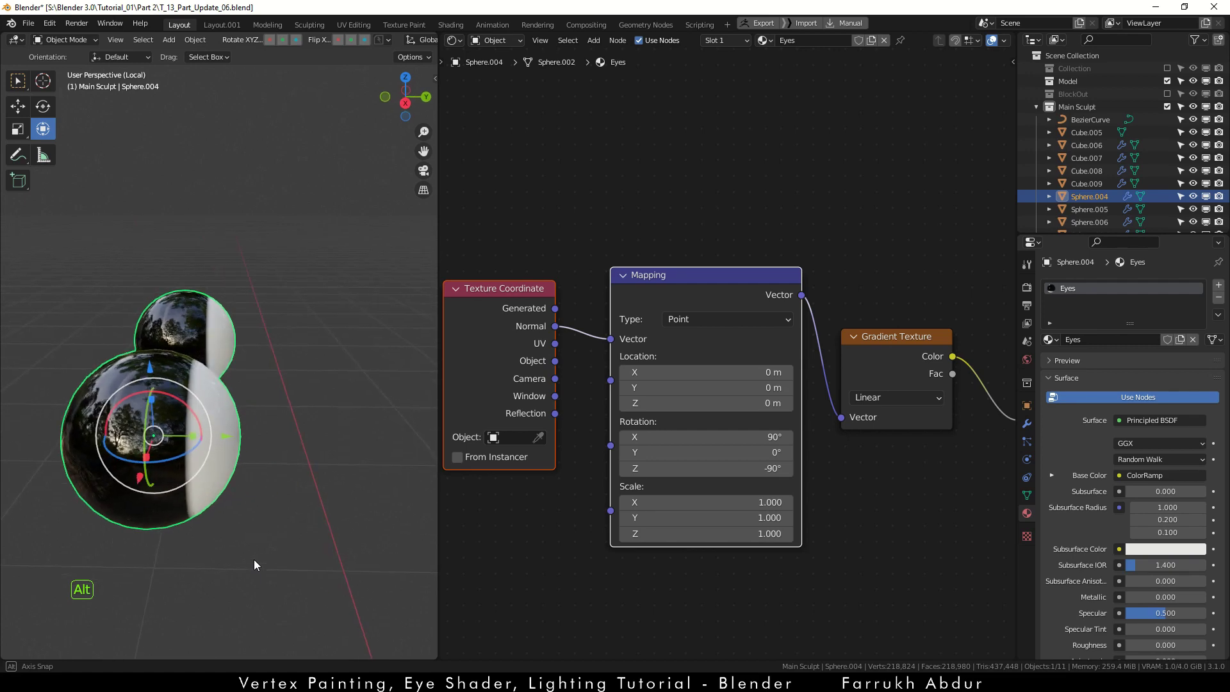
Step: Set the Mapping node's X location to 1.2 m to shift the gradient across the eyeballs
alt+middle_drag(180, 558, 220, 564)
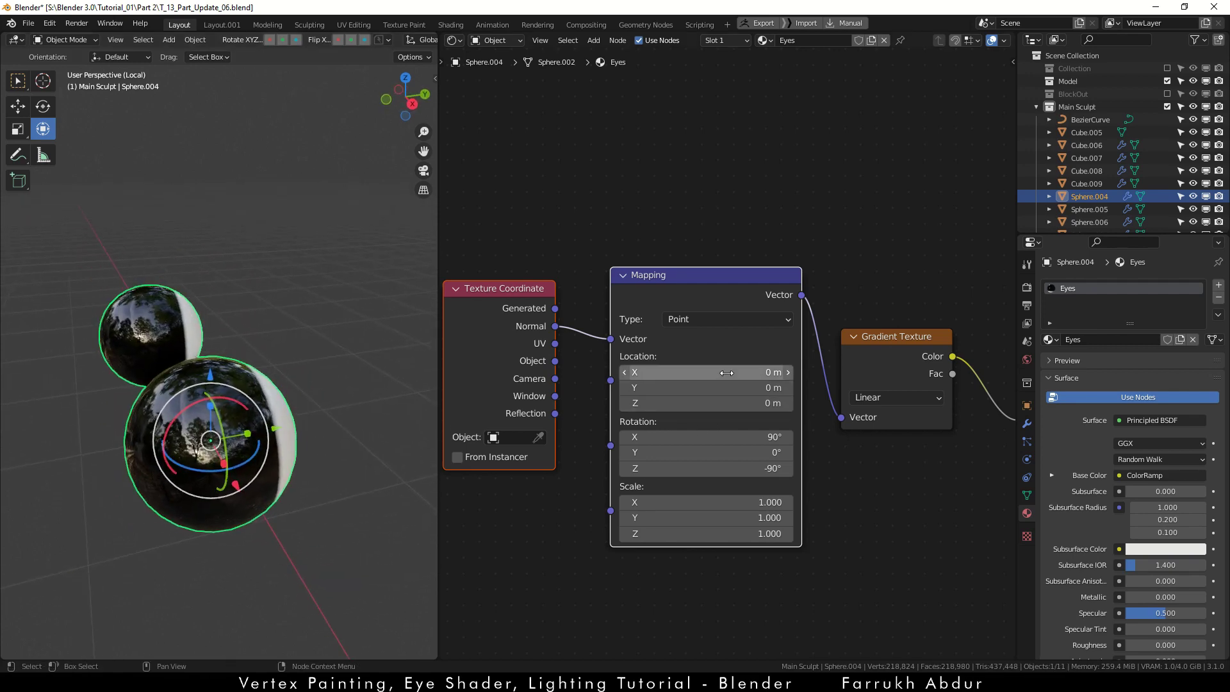
drag(727, 372, 768, 372)
scroll(320, 488, down, 2)
alt+middle_drag(249, 562, 336, 520)
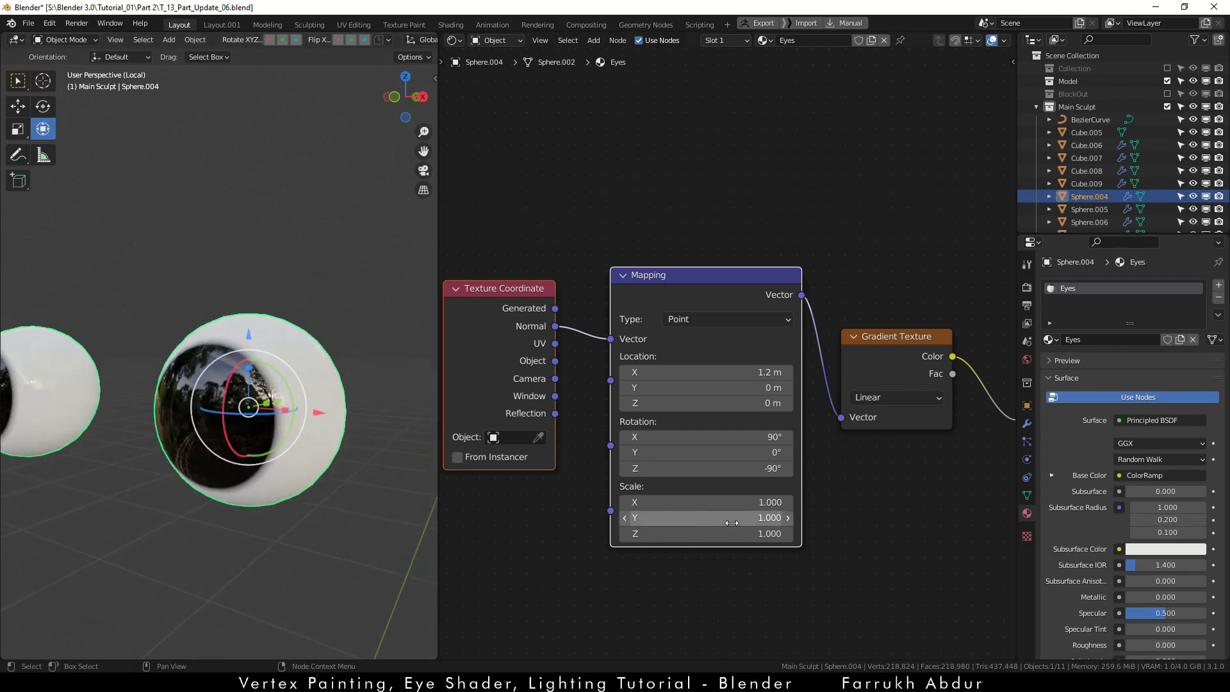
scroll(870, 522, down, 1)
scroll(870, 522, up, 2)
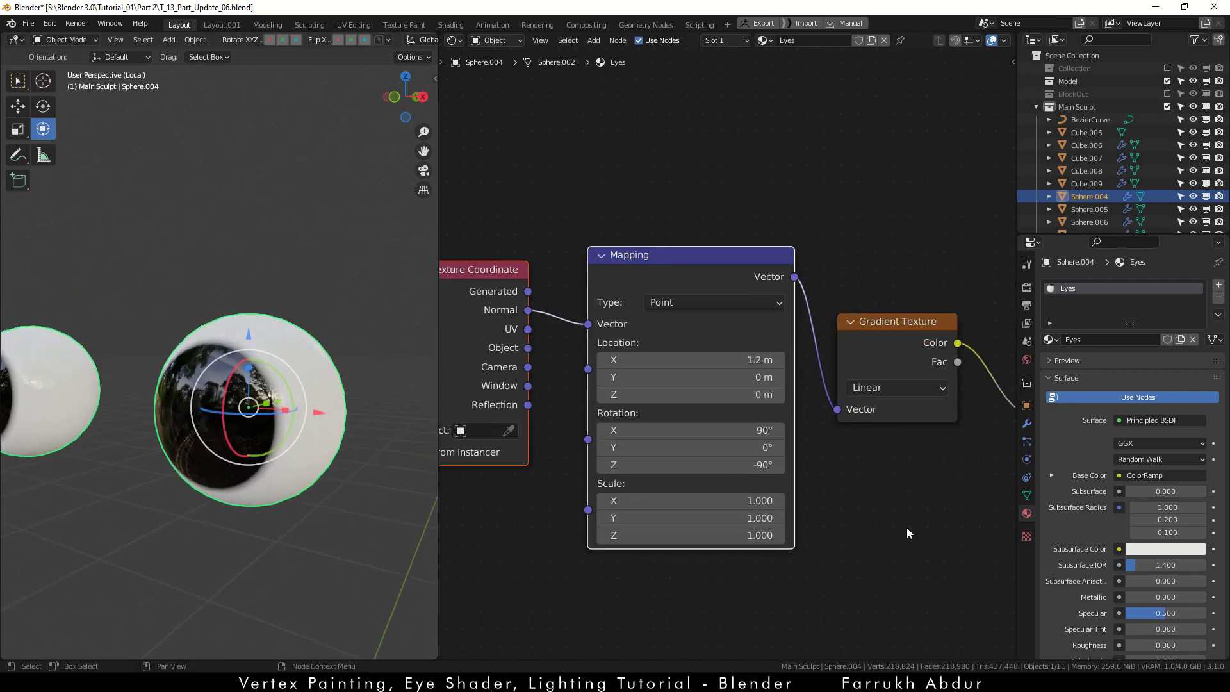
Step: Move the ColorRamp's white stop to position 0.682
middle_drag(907, 531, 660, 488)
middle_drag(847, 490, 654, 535)
scroll(730, 343, up, 7)
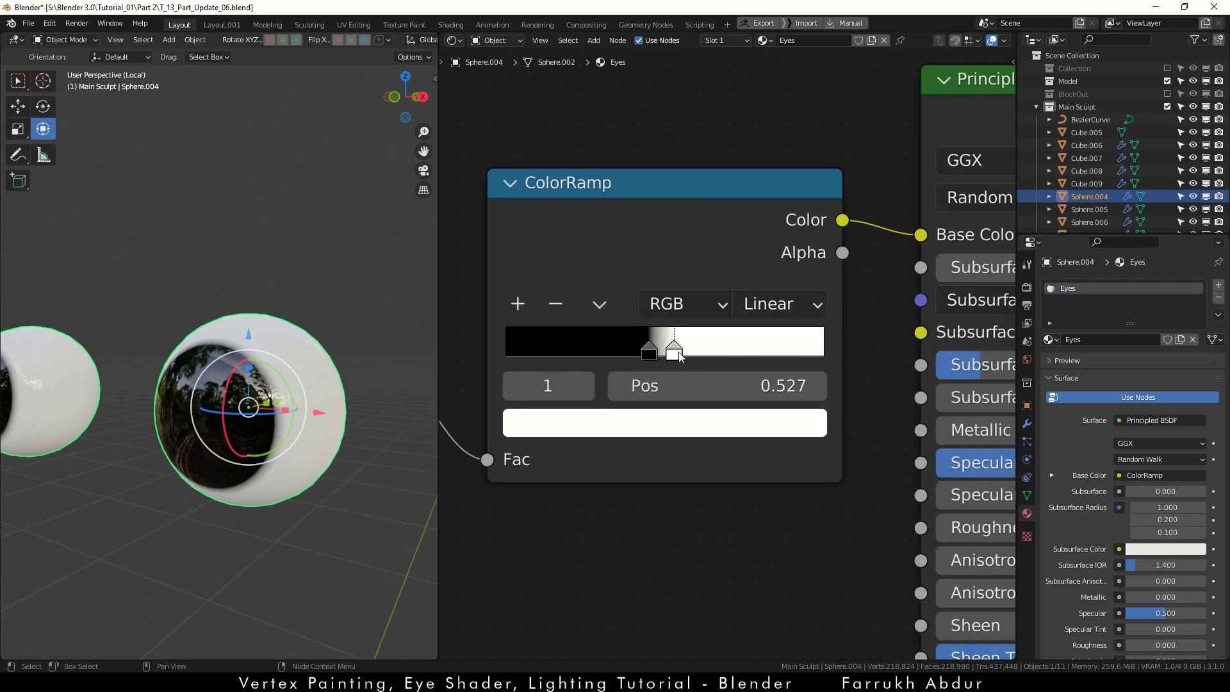
drag(676, 357, 727, 361)
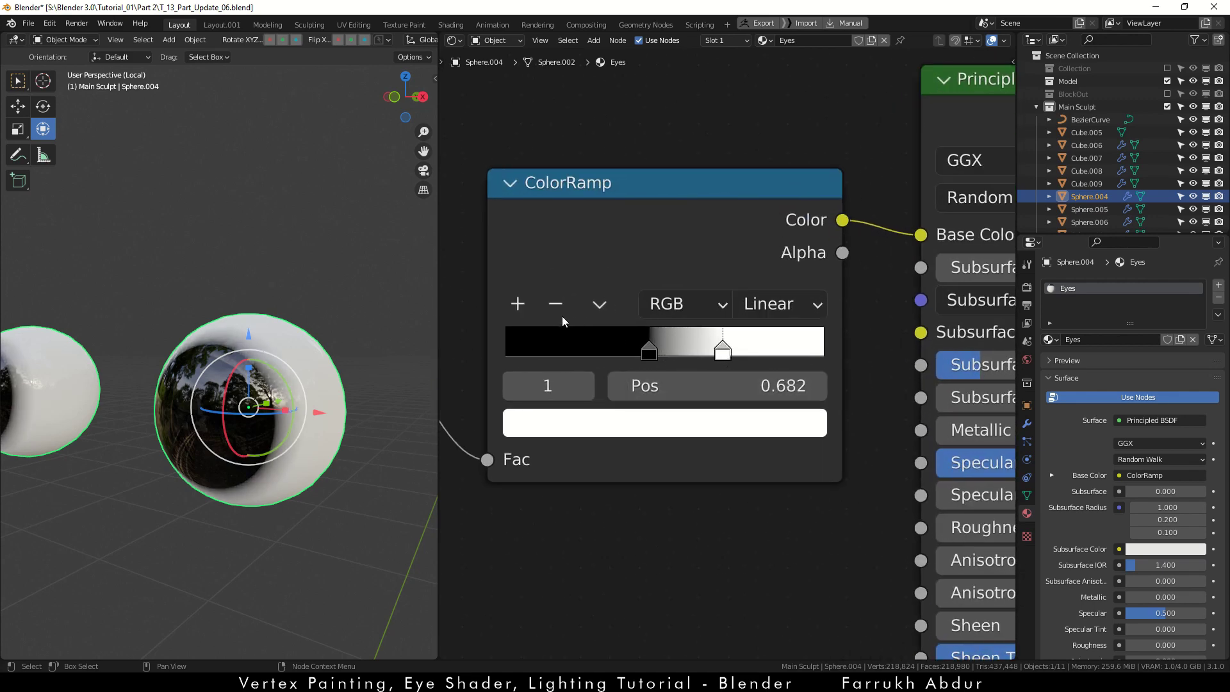
Step: Add a ColorRamp stop at position 0.566 between black and white and color it bright orange
click(522, 307)
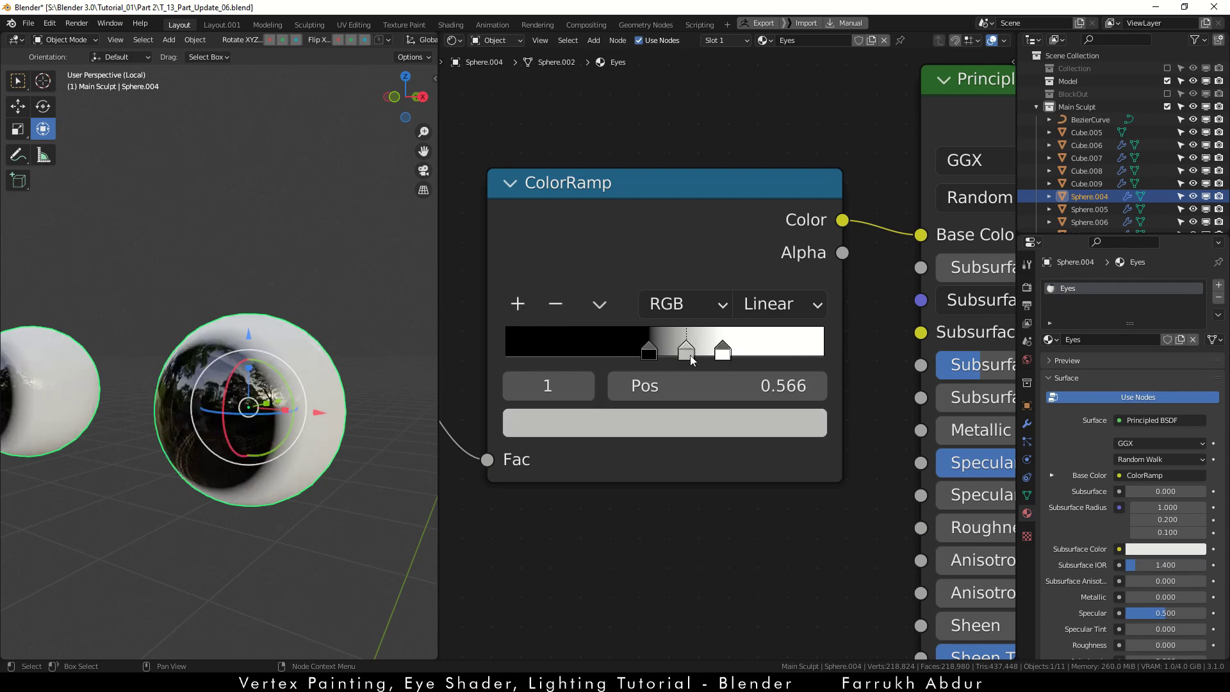
click(672, 426)
scroll(683, 567, down, 2)
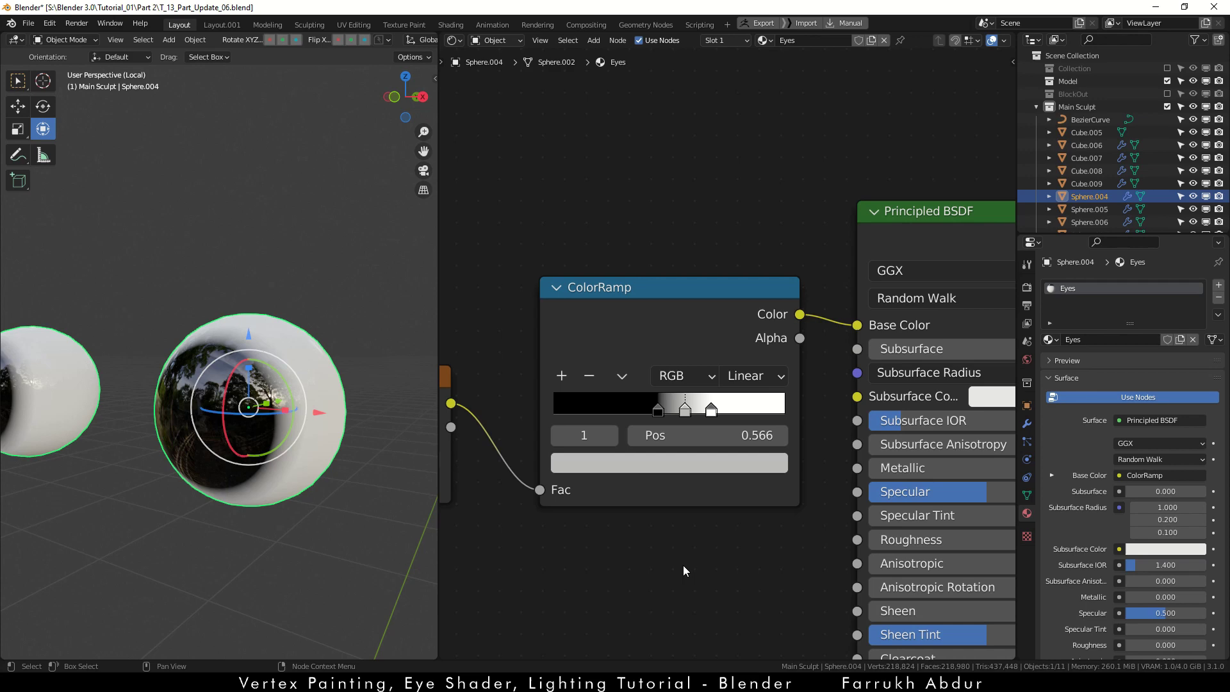
click(679, 532)
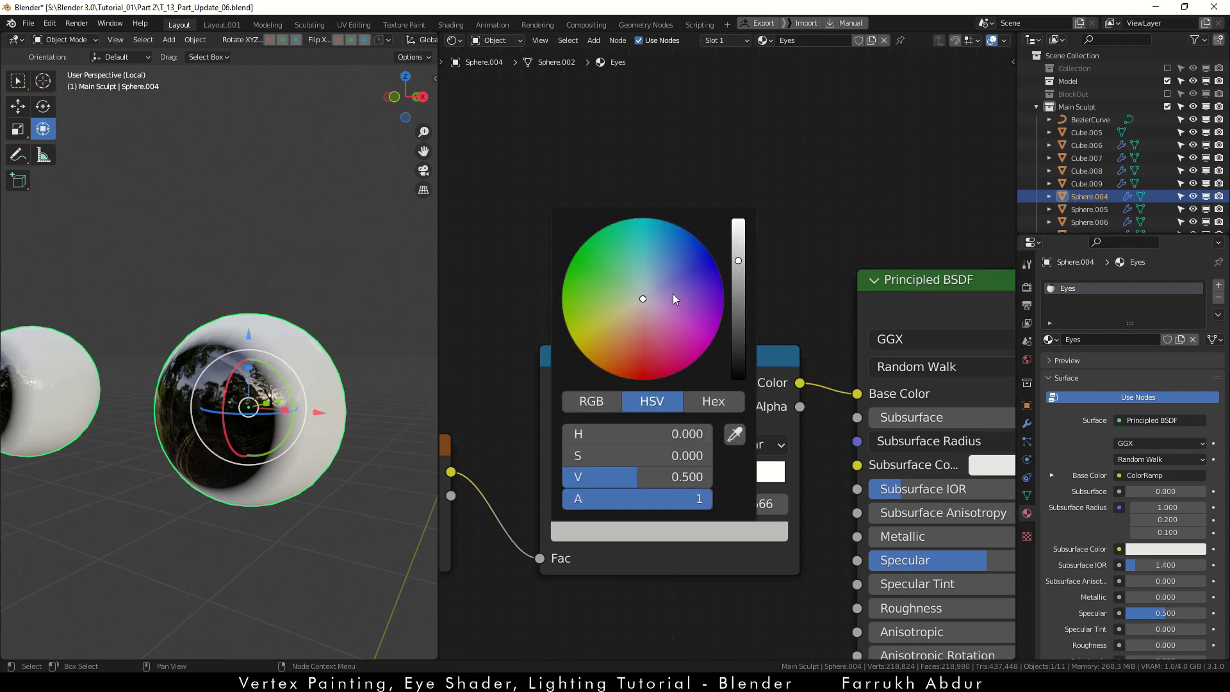
drag(740, 261, 738, 220)
mouse_move(659, 286)
mouse_down()
mouse_move(633, 358)
mouse_move(613, 367)
mouse_up()
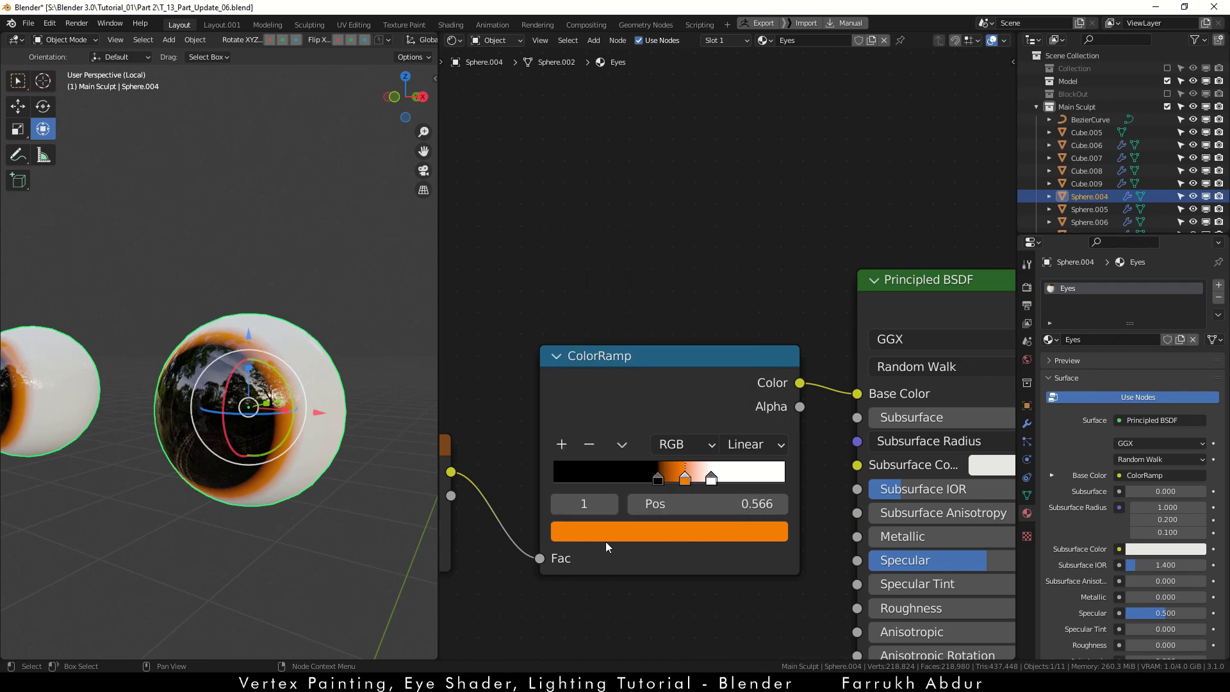
Step: Add another ColorRamp stop between the orange and white stops and color it reddish orange
click(719, 479)
click(562, 449)
click(674, 534)
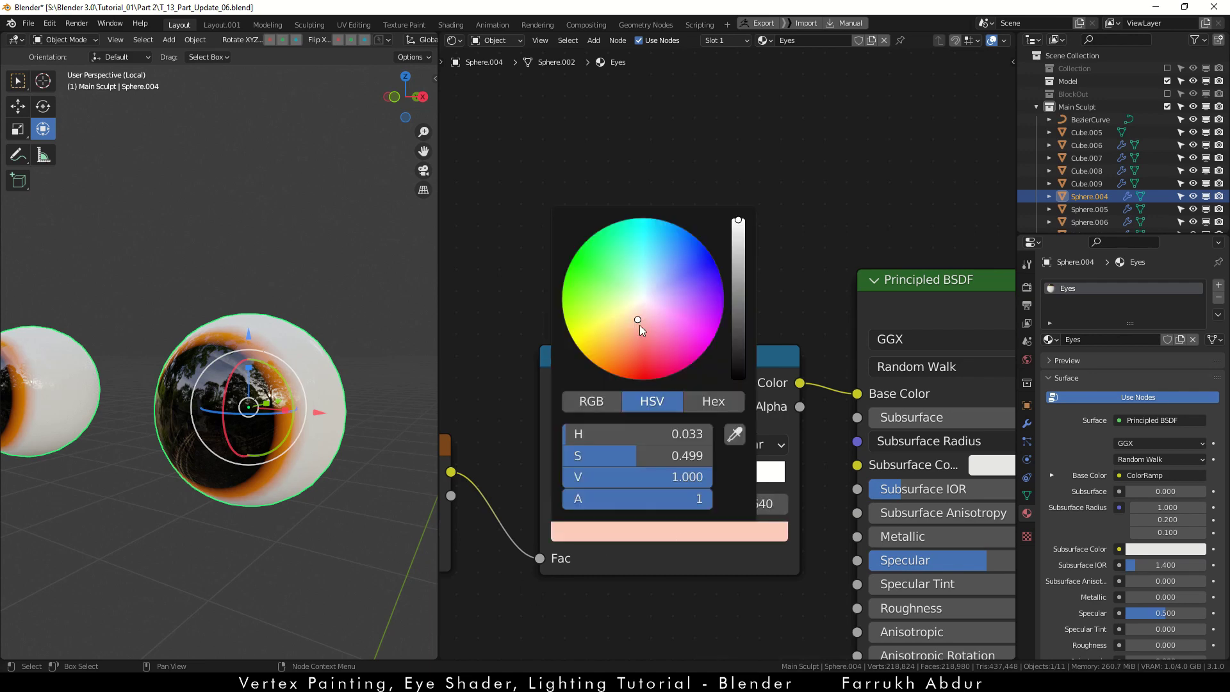
drag(640, 321, 588, 557)
Step: Adjust the ColorRamp stops, placing the orange one at 0.534, and exit local view to show the whole head
mouse_move(659, 480)
mouse_down()
mouse_move(637, 486)
mouse_move(697, 481)
mouse_move(677, 481)
mouse_up()
middle_drag(302, 455, 302, 537)
click(302, 537)
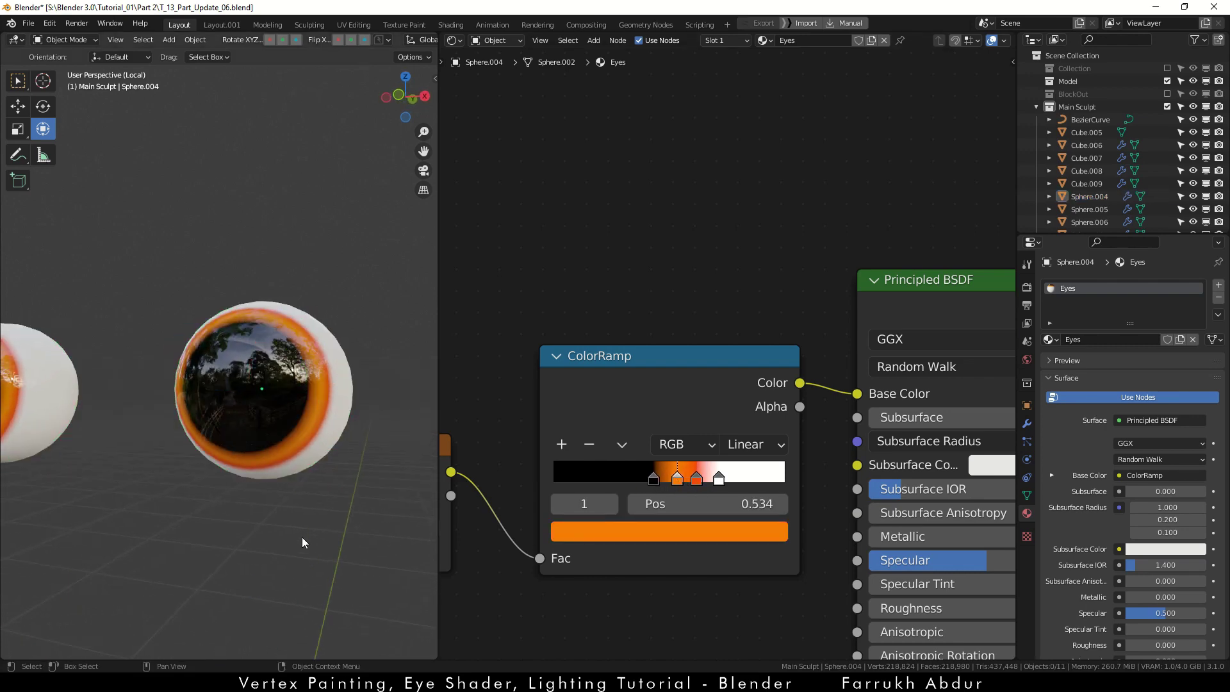
key(slash)
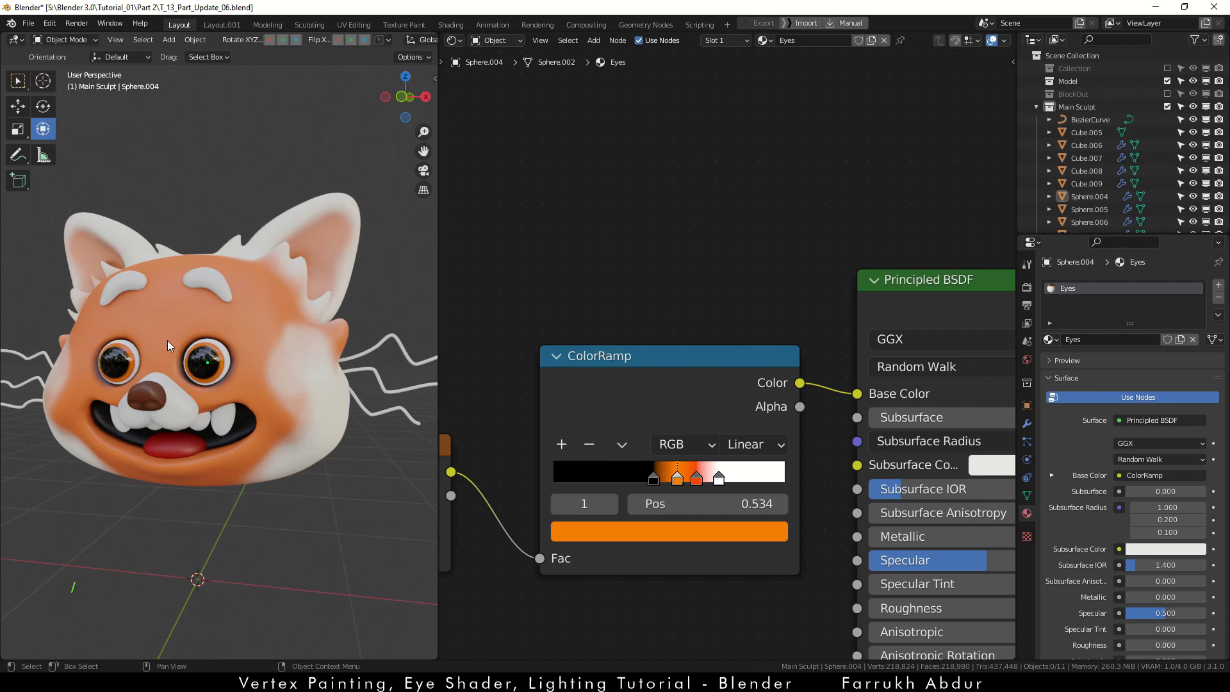
Step: Refine the iris and pupil by shifting the ColorRamp stops, with white at 0.618 and black at 0.423
scroll(213, 375, up, 5)
scroll(194, 447, up, 2)
drag(653, 480, 697, 481)
scroll(269, 384, down, 2)
middle_drag(269, 385, 283, 385)
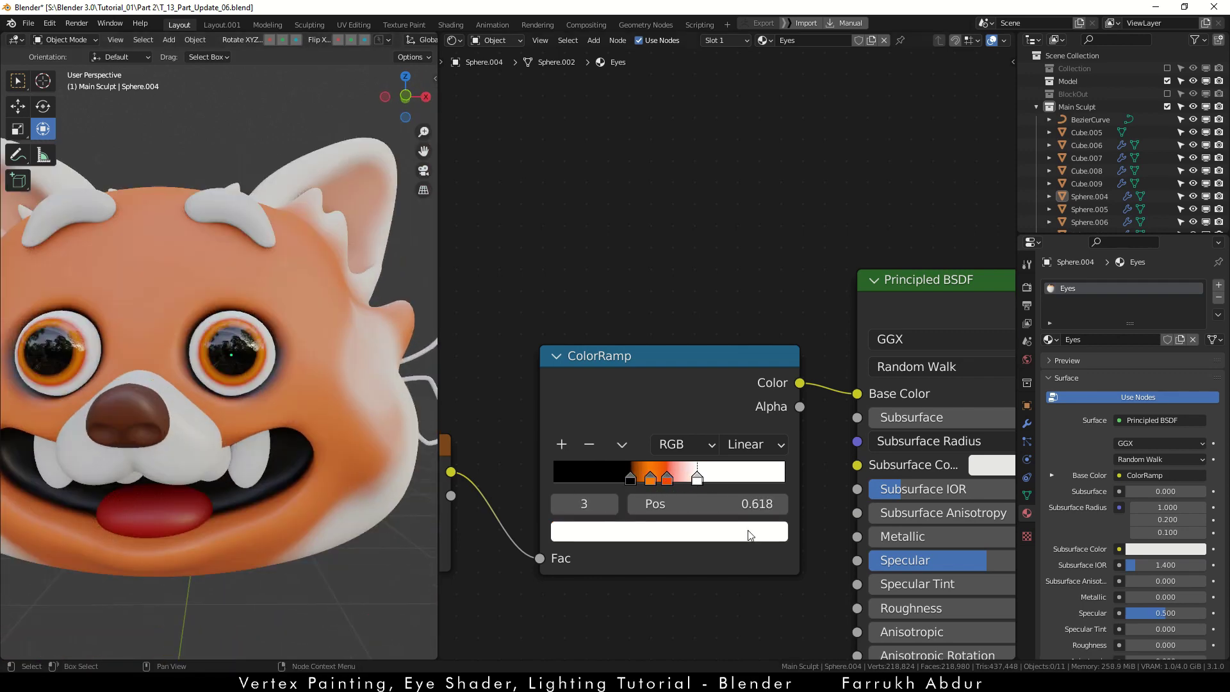
mouse_move(667, 481)
mouse_down()
mouse_move(681, 481)
mouse_move(664, 481)
mouse_up()
drag(631, 480, 652, 480)
scroll(198, 518, down, 3)
shift+middle_drag(198, 518, 327, 448)
scroll(326, 395, up, 3)
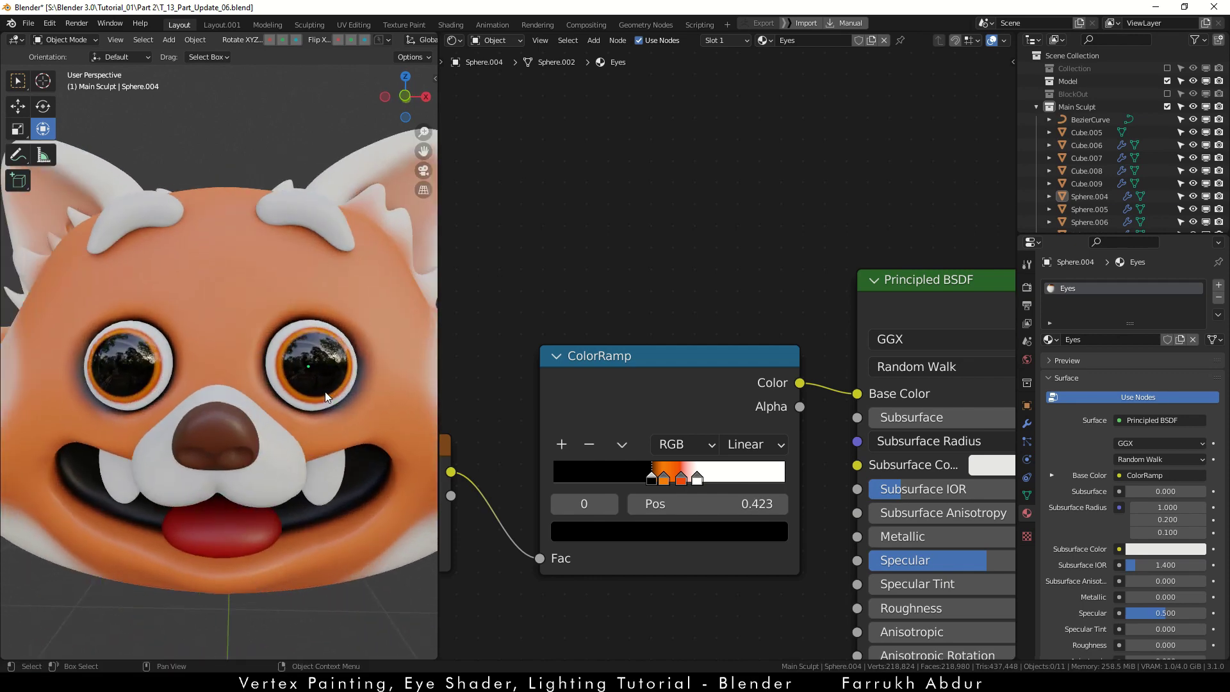
Step: Select the eyeball and rotate the eyes with trackball rotation to adjust the gaze
click(327, 391)
drag(315, 388, 318, 369)
key(r)
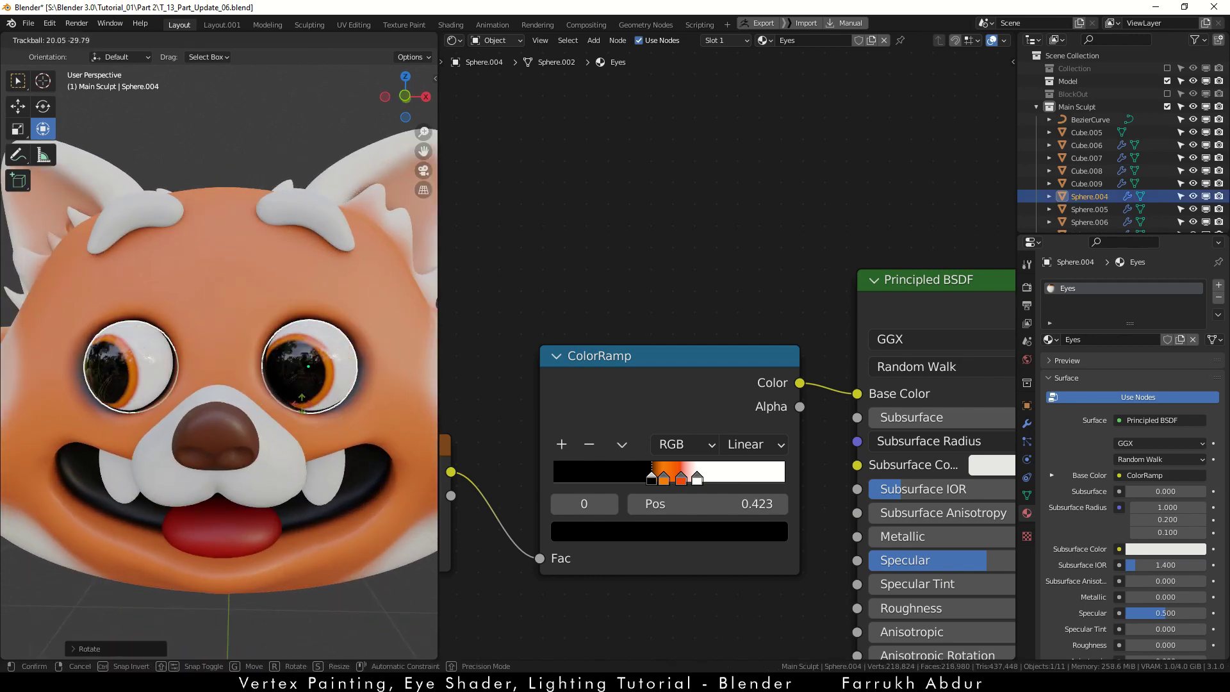
click(357, 375)
click(333, 378)
scroll(333, 385, down, 2)
middle_drag(333, 384, 362, 388)
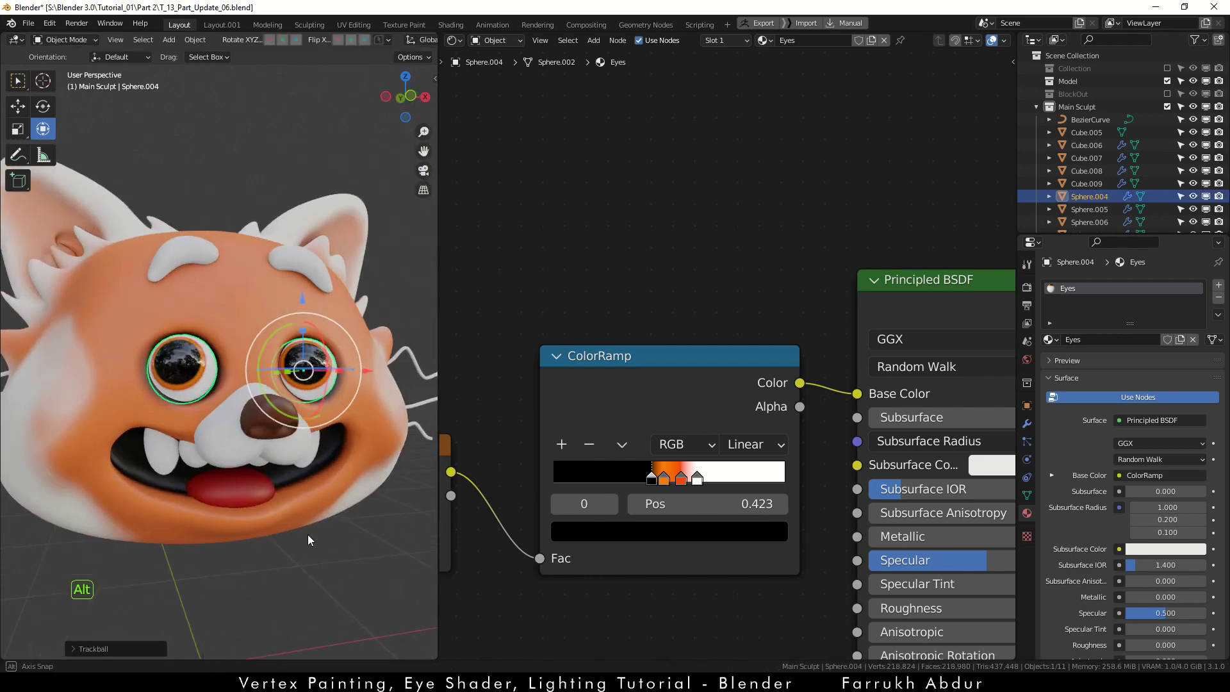
Step: Close the Shader Editor to enlarge the 3D viewport and save the file as T_13_Part_Update_07.blend
key(alt+a)
drag(436, 36, 500, 58)
middle_drag(698, 474, 730, 490)
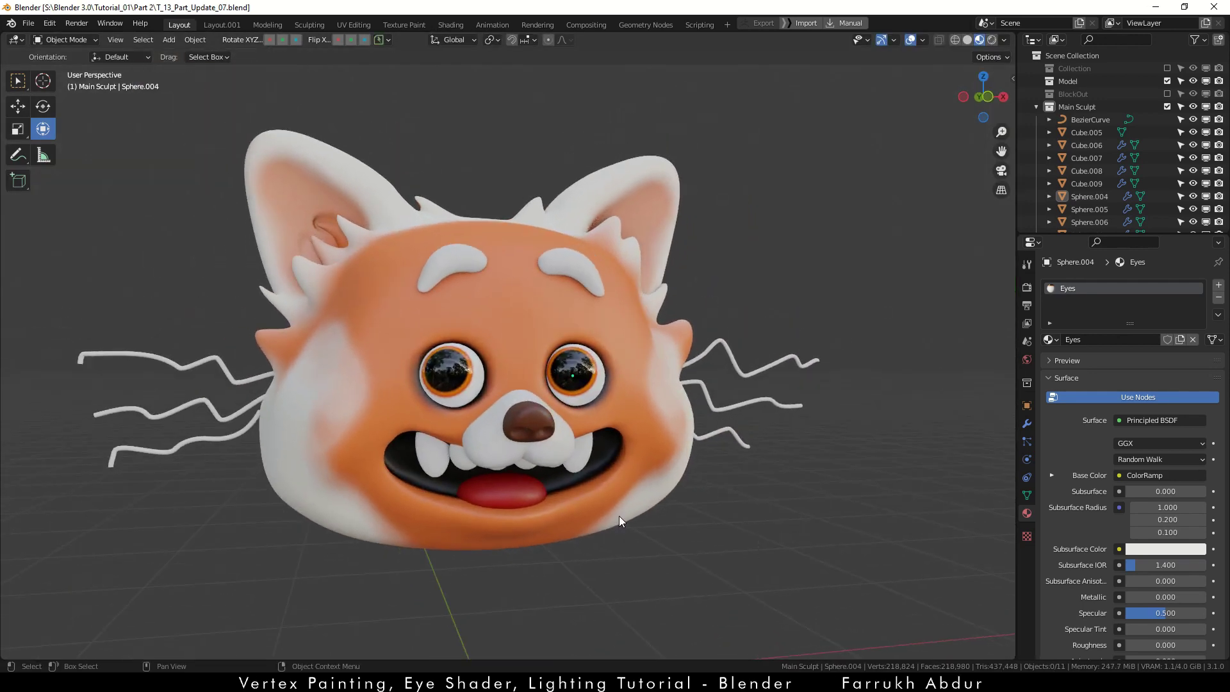
Step: Select the head mesh and switch the viewport to Rendered shading
click(621, 514)
mouse_move(729, 562)
alt+middle_down()
mouse_move(717, 555)
mouse_move(782, 551)
mouse_move(752, 570)
mouse_move(740, 559)
alt+middle_up()
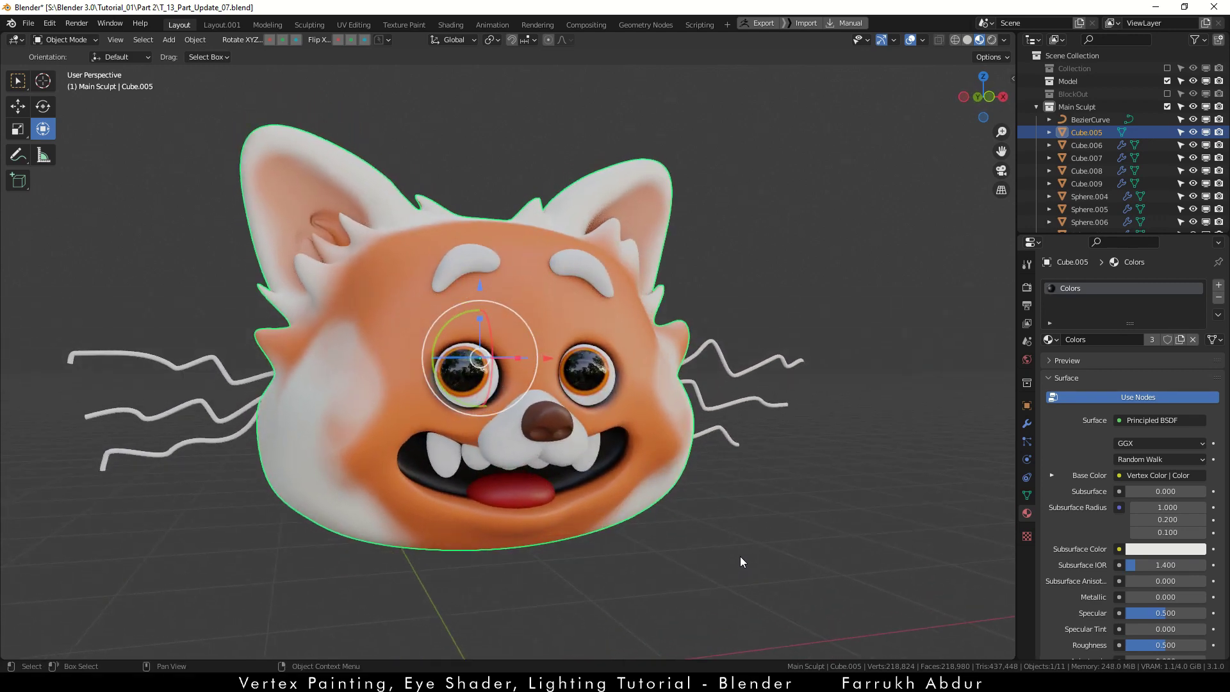
key(z)
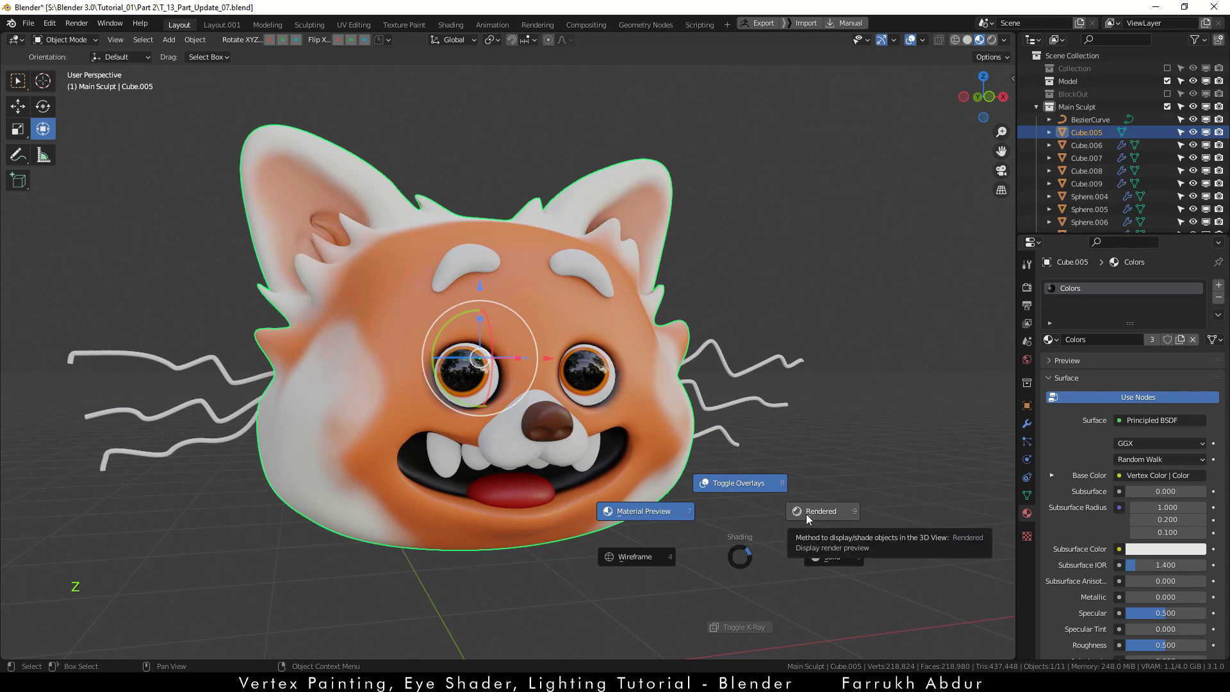
click(806, 514)
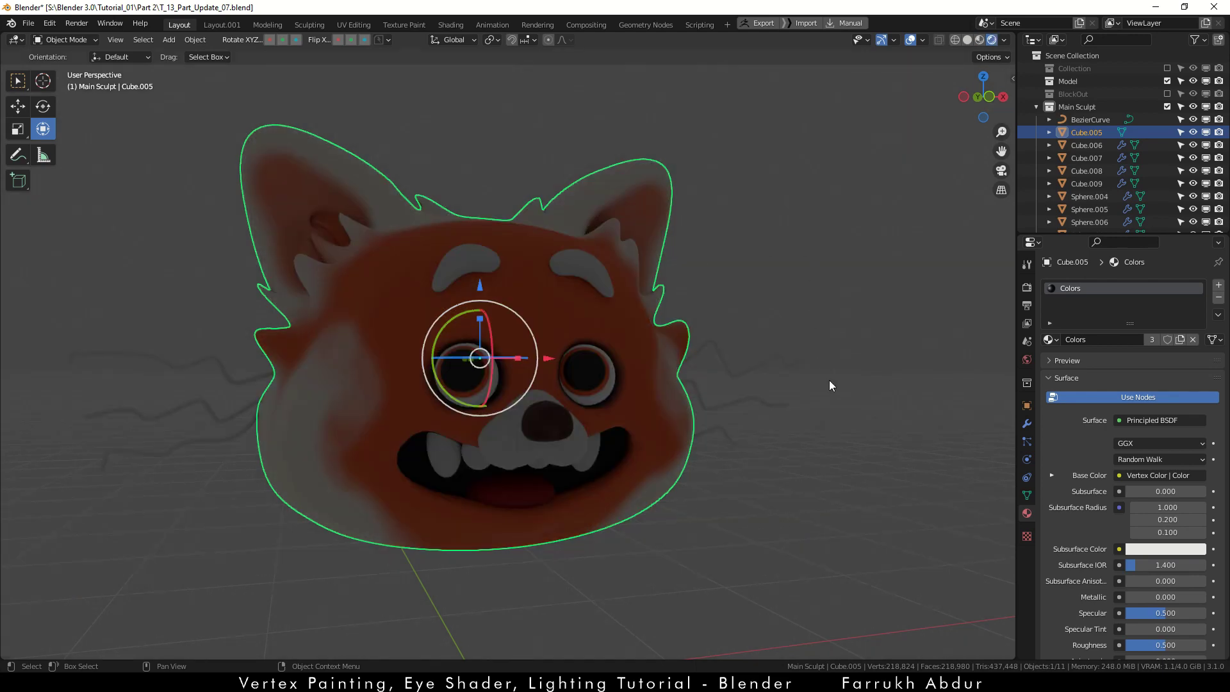
Step: Light the world with an Environment Texture as the background colour, loading the museum_of_ethnography HDR image from the HDRi_v1 folder
click(1027, 360)
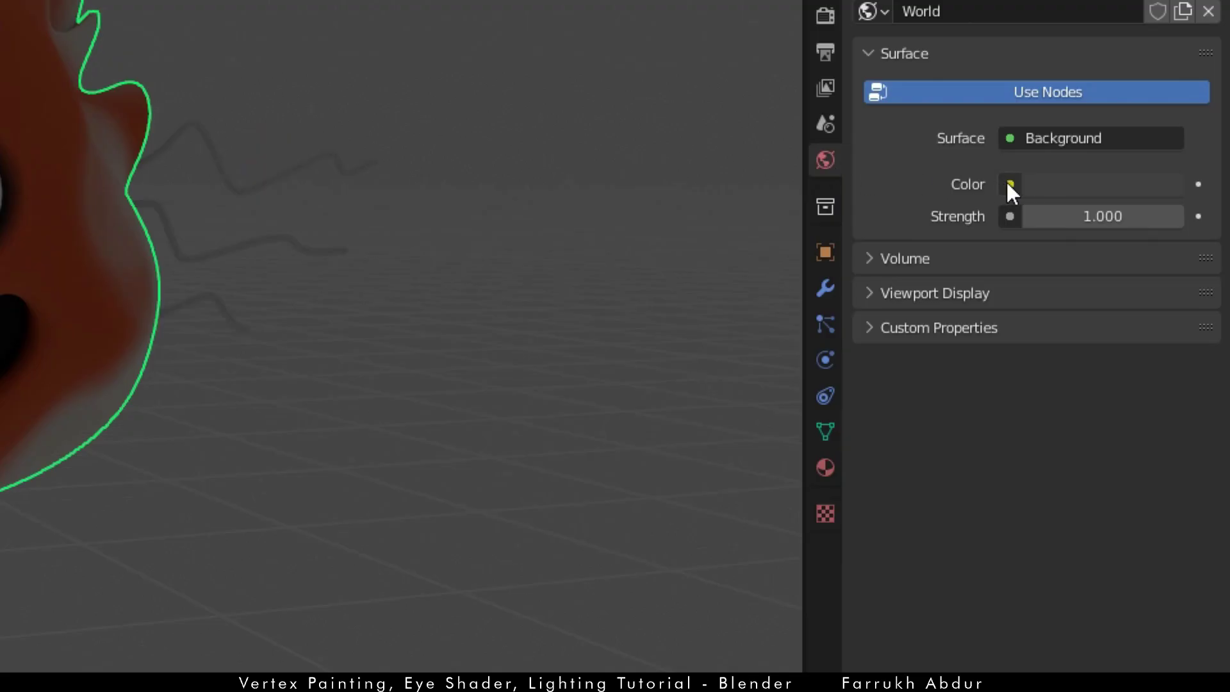
click(1008, 183)
click(562, 296)
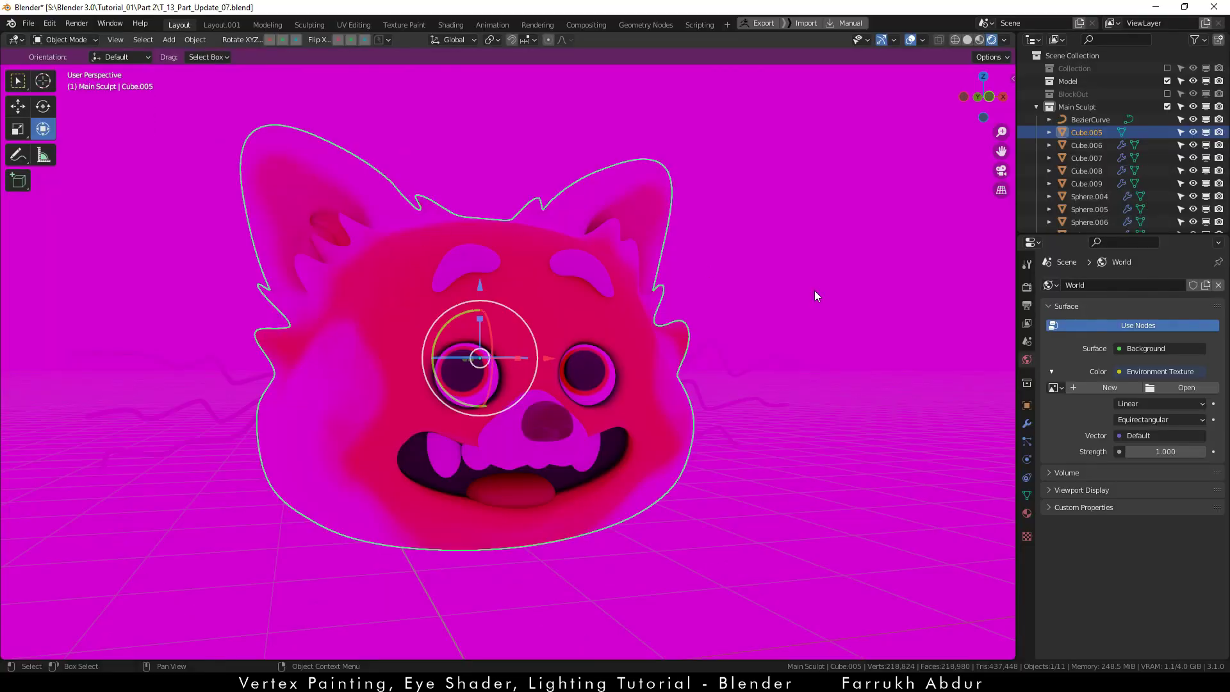
click(1172, 388)
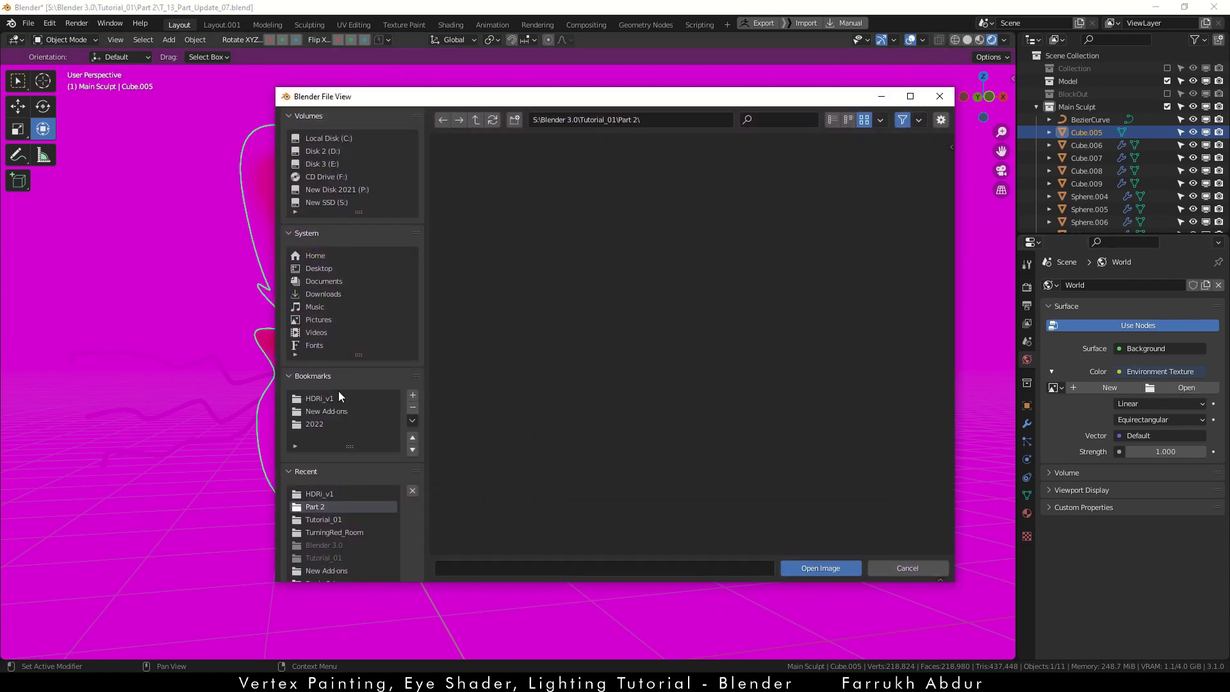
click(327, 399)
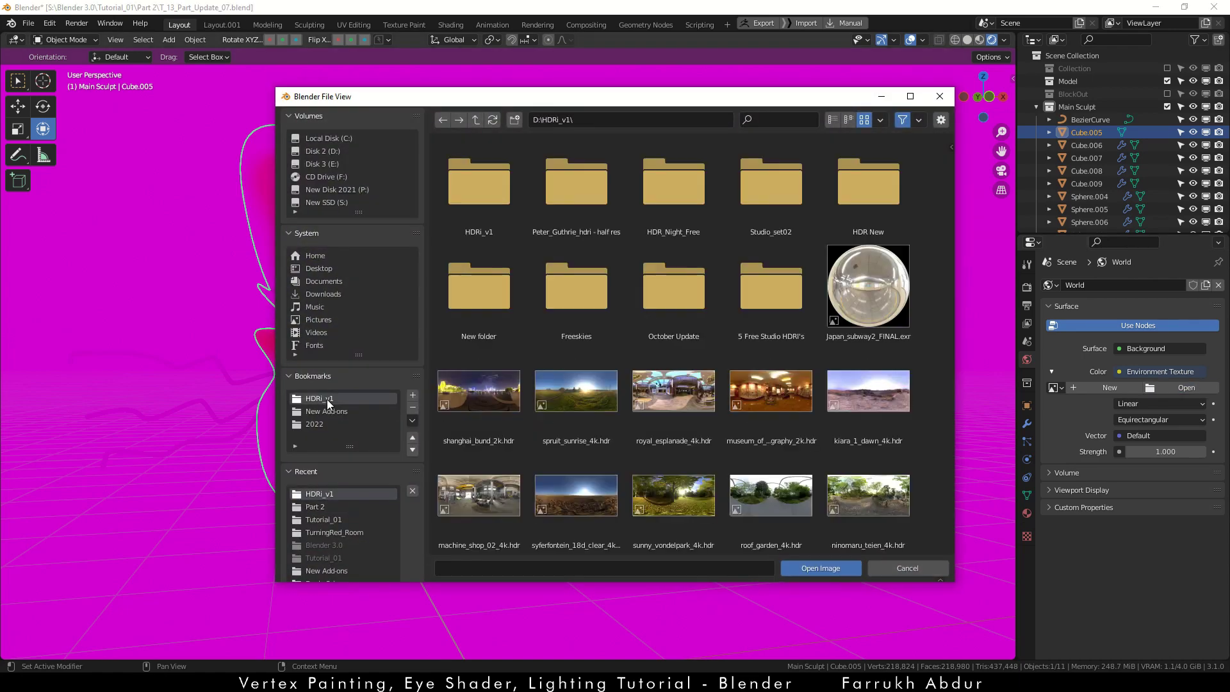
double_click(771, 392)
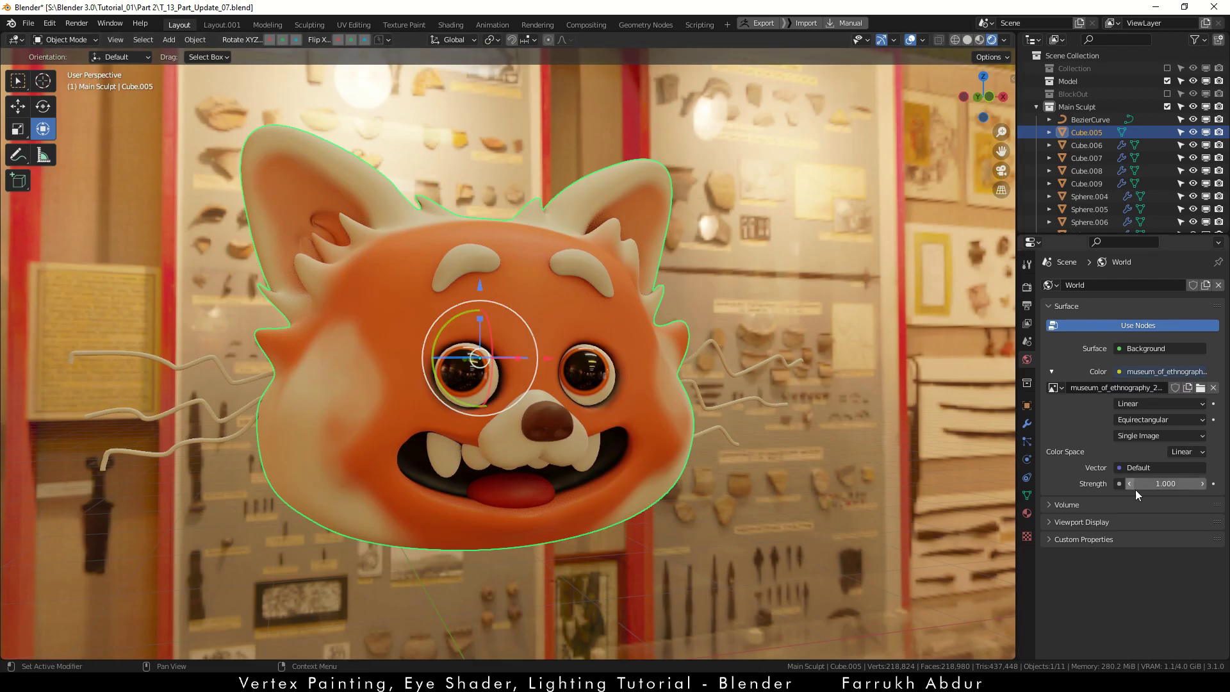
Step: Set the world background strength to 4
click(1166, 485)
key(Return)
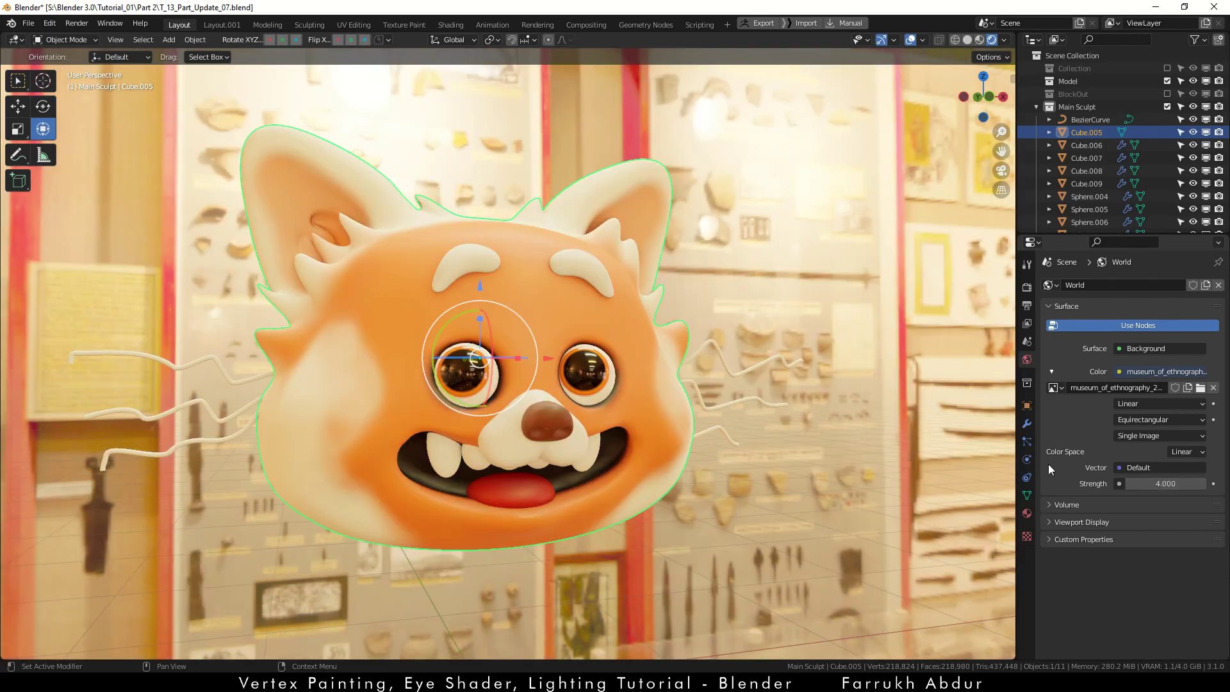
middle_drag(662, 436, 775, 518)
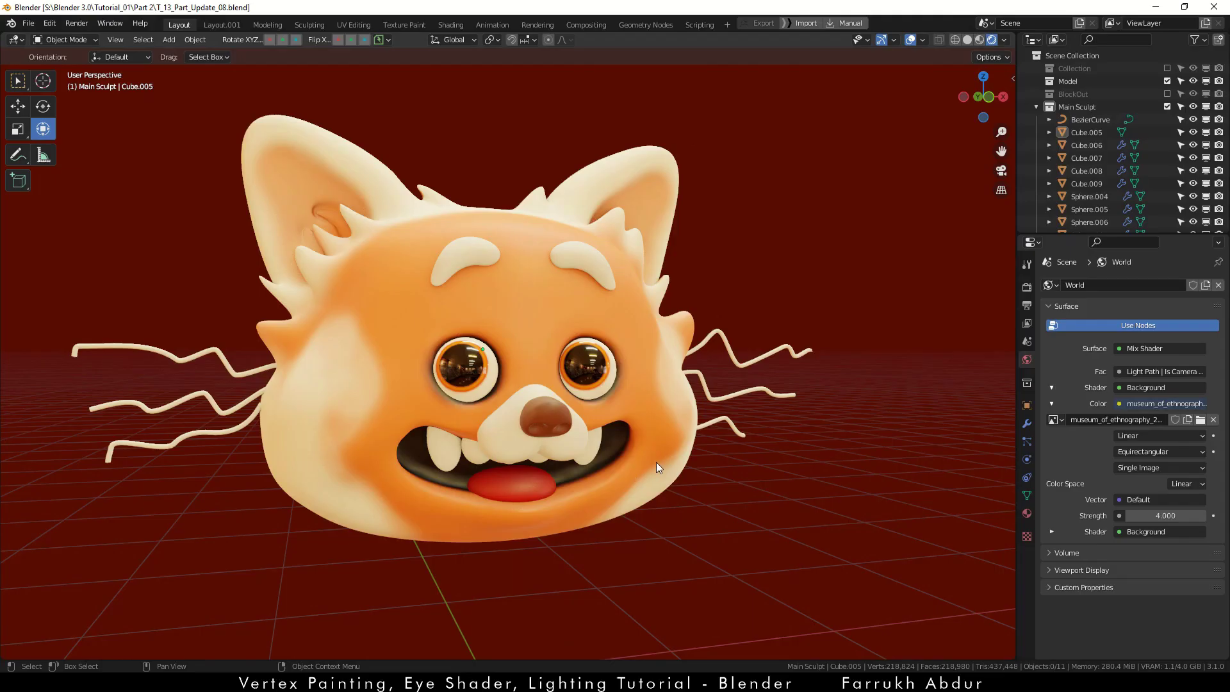
Step: Select the eyeball and expand the Base Color ColorRamp of its Eyes material
click(656, 462)
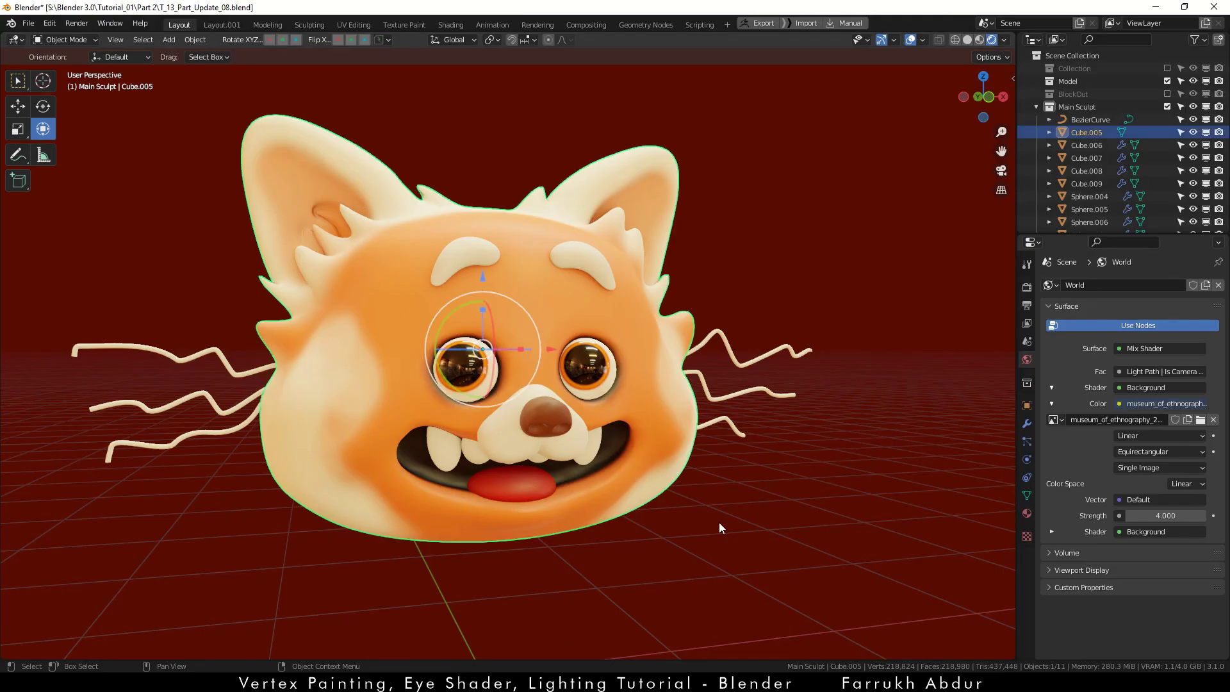
alt+middle_drag(719, 522, 777, 567)
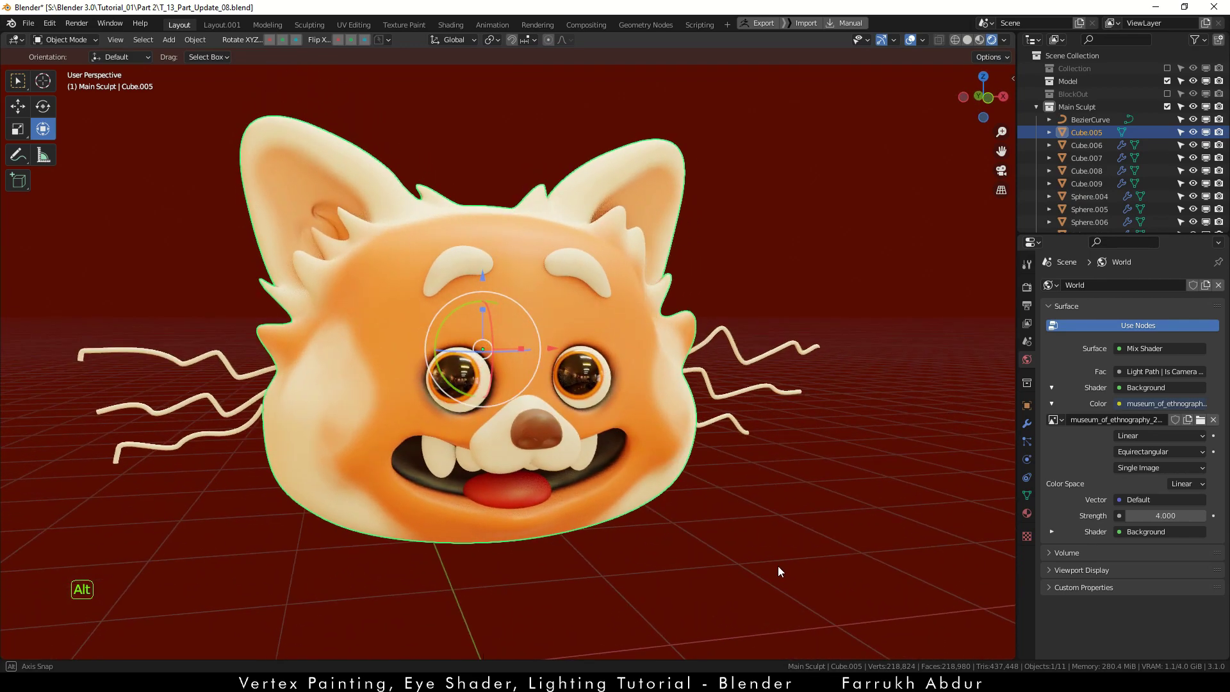
scroll(581, 392, up, 2)
click(583, 385)
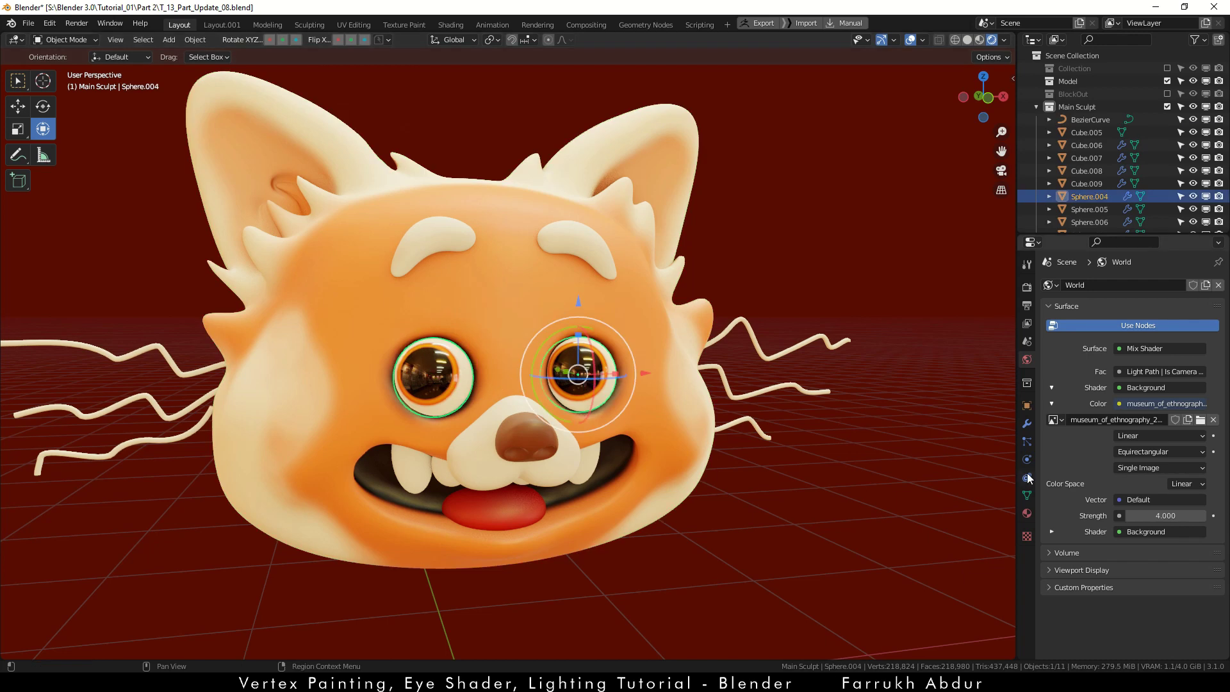
click(1027, 514)
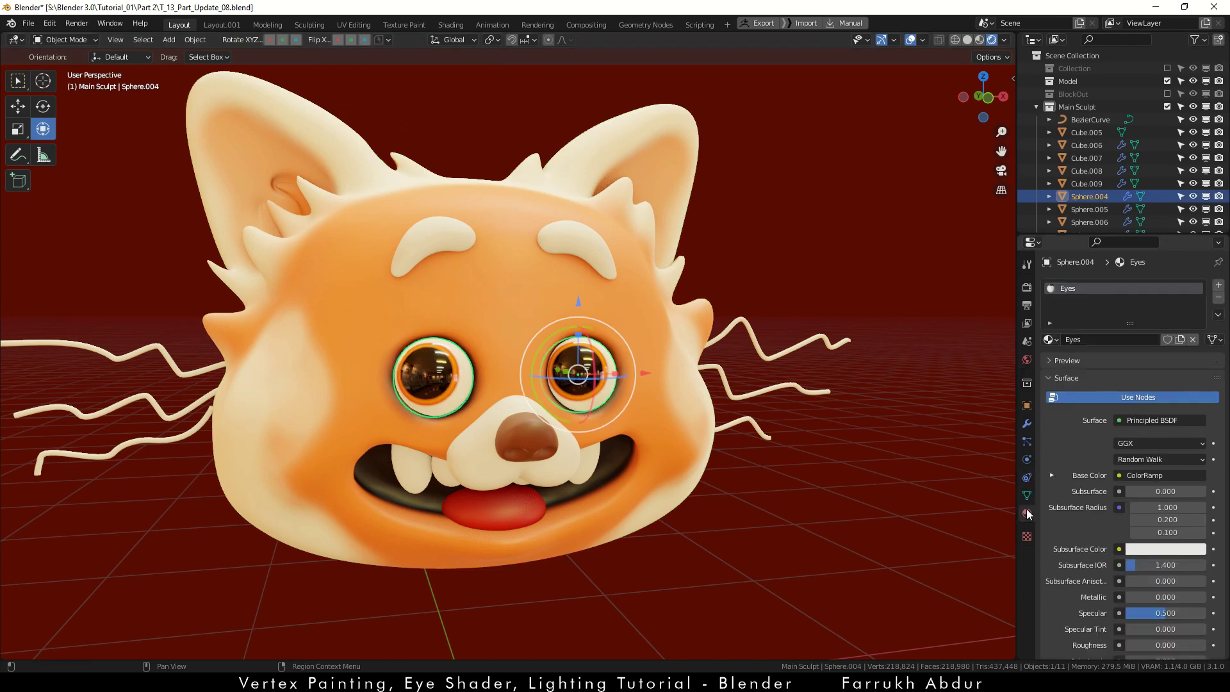
click(1052, 475)
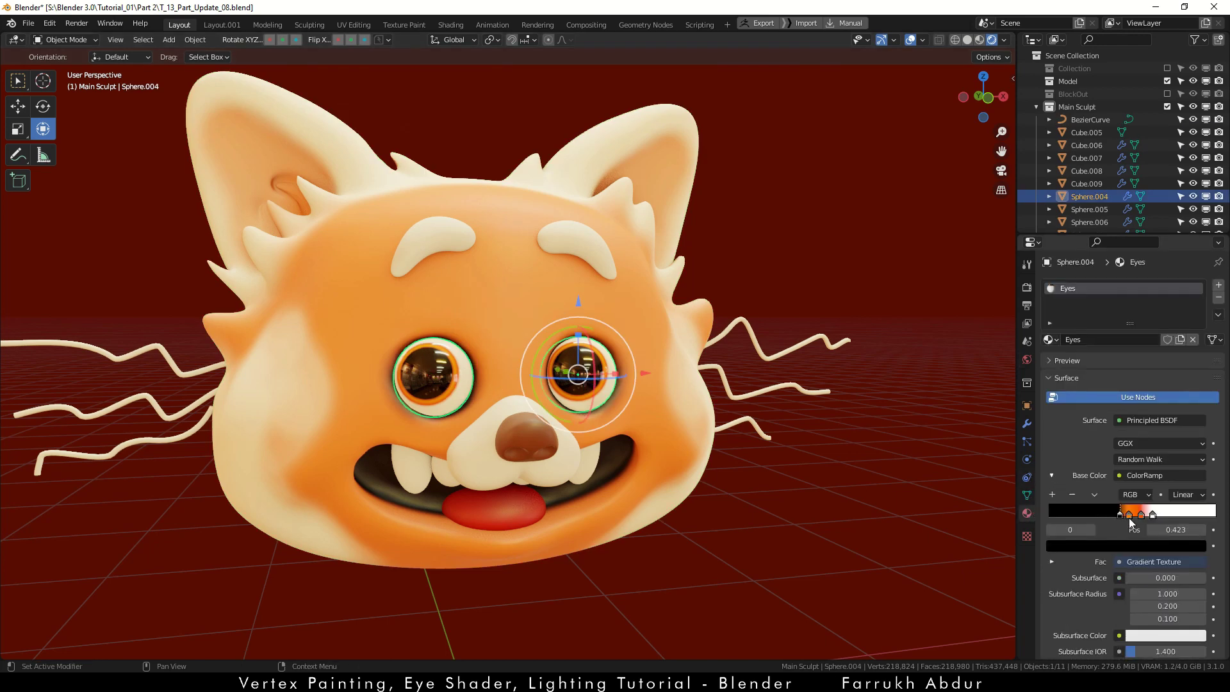
Step: Enlarge the pupil and iris by shifting the ColorRamp stops towards white, with black at 0.537 and orange at 0.589
drag(1153, 514, 1174, 515)
drag(1142, 514, 1161, 515)
drag(1129, 514, 1140, 517)
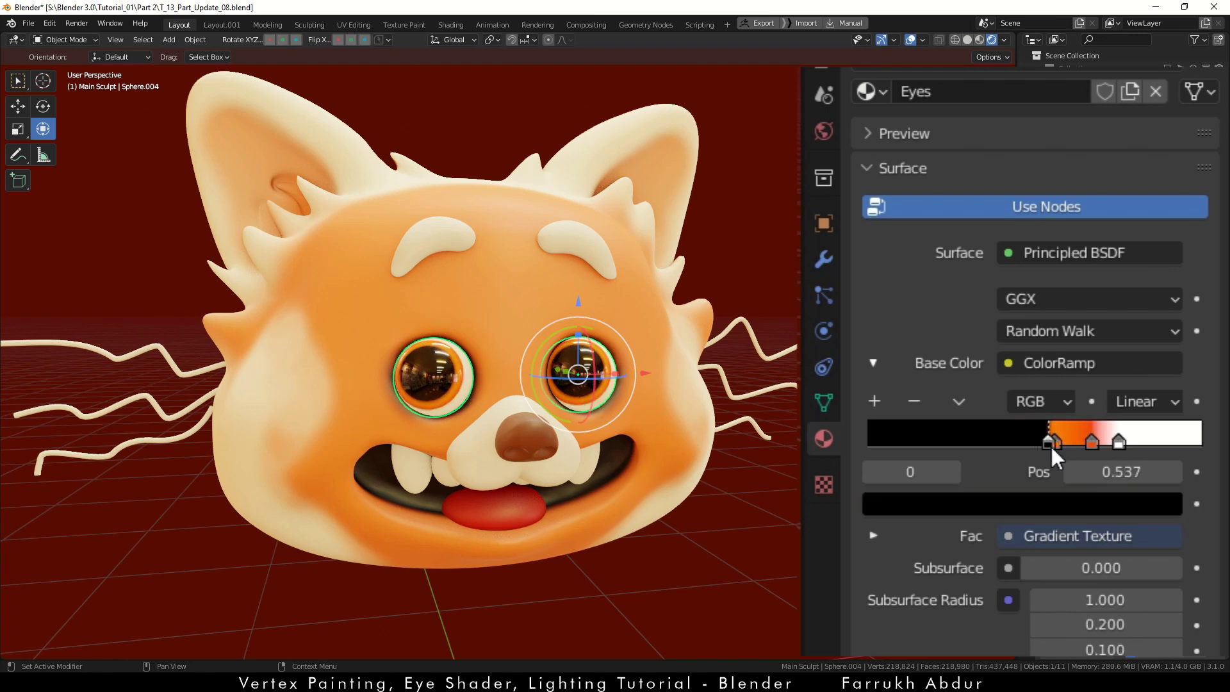
drag(1061, 442, 1070, 444)
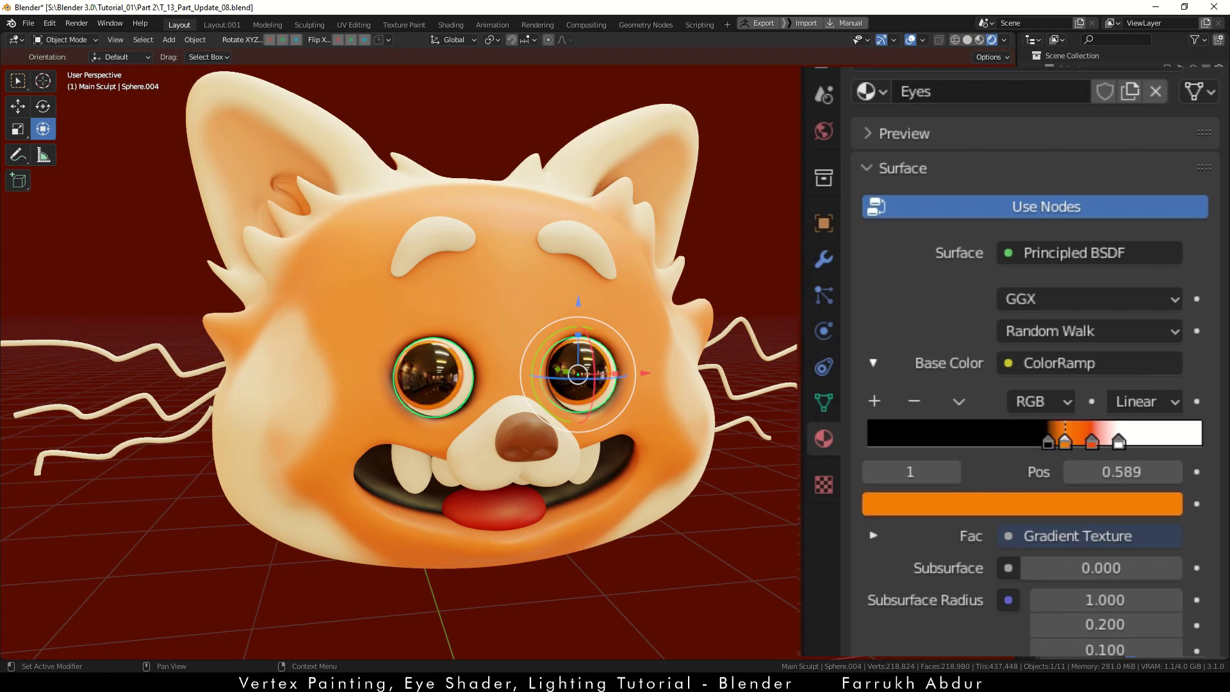
Step: Rotate the eyes with trackball rotation to readjust the gaze, and clear the selection
alt+drag(700, 552, 860, 409)
key(r)
key(r)
click(603, 405)
click(717, 574)
Step: Select the whisker curve and enter Edit Mode with the Transform tool active
middle_drag(859, 409, 786, 401)
scroll(785, 401, up, 3)
click(766, 394)
middle_drag(856, 423, 796, 458)
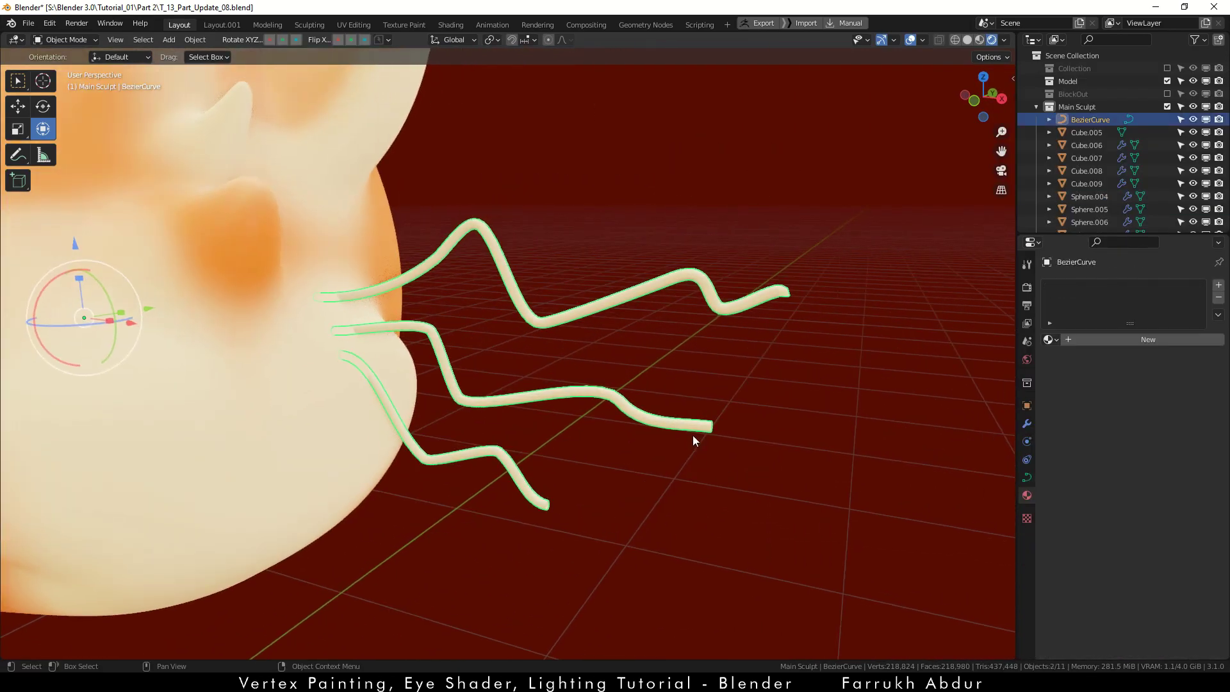
key(ctrl+Tab)
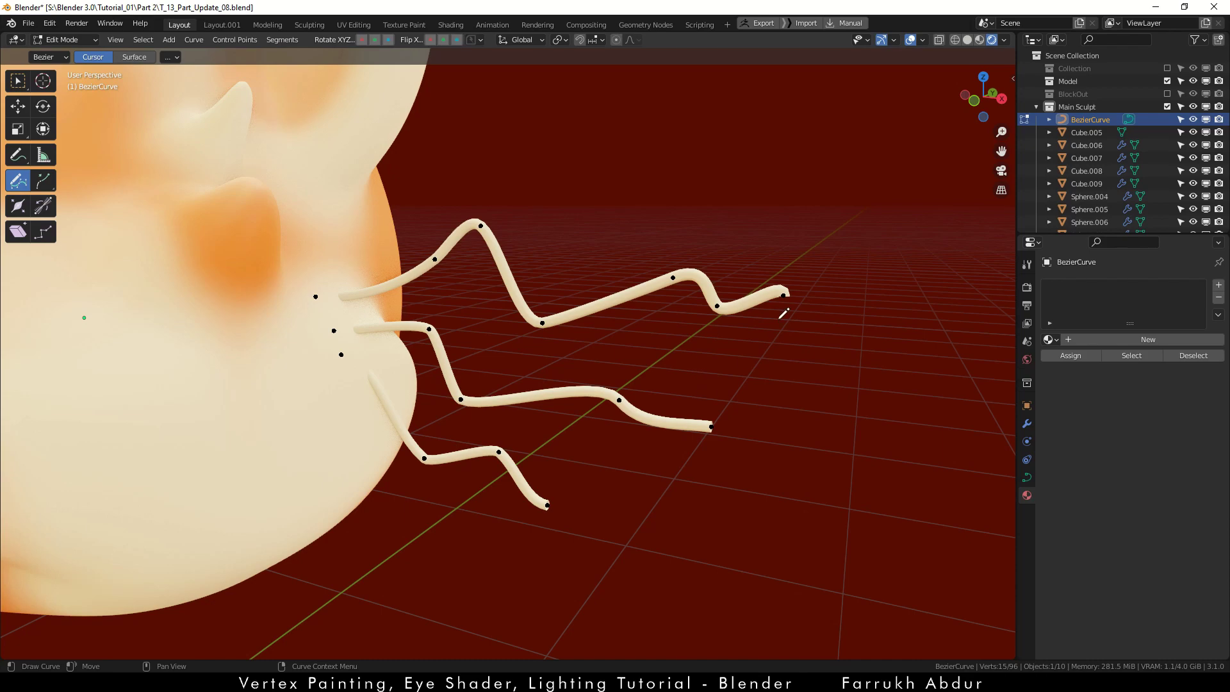
key(t)
Step: Taper all six whiskers by shrinking the radius of their outer end points, and return to Object Mode
click(783, 296)
shift+click(711, 426)
shift+click(548, 505)
scroll(824, 489, down, 4)
alt+drag(312, 510, 507, 474)
alt+shift+drag(392, 442, 731, 394)
scroll(360, 465, up, 4)
shift+click(346, 483)
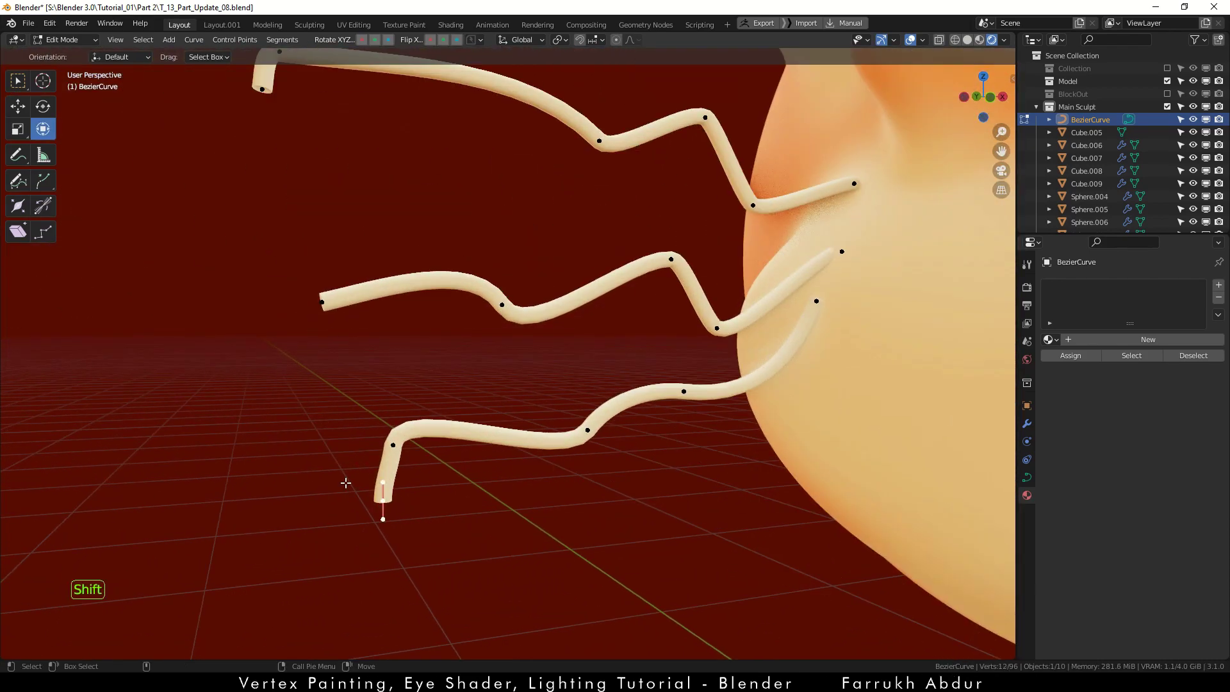
shift+scroll(278, 209, up, 5)
key(alt+s)
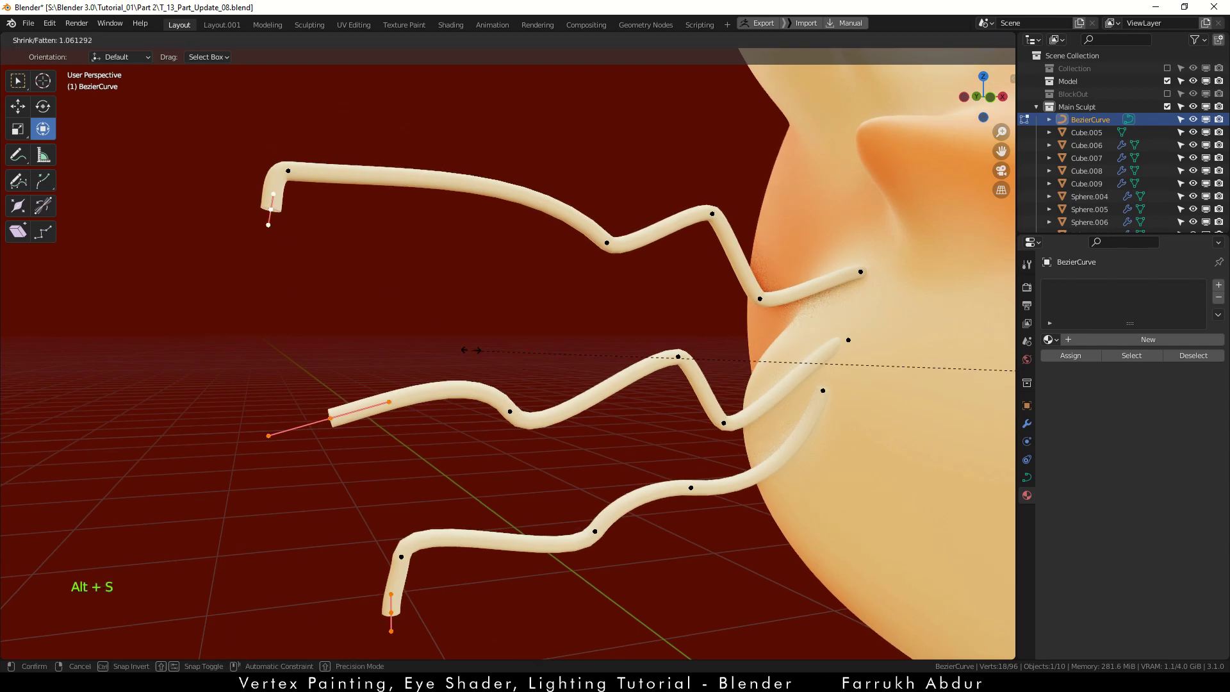
click(338, 371)
key(Tab)
key(alt+a)
middle_drag(350, 303, 233, 395)
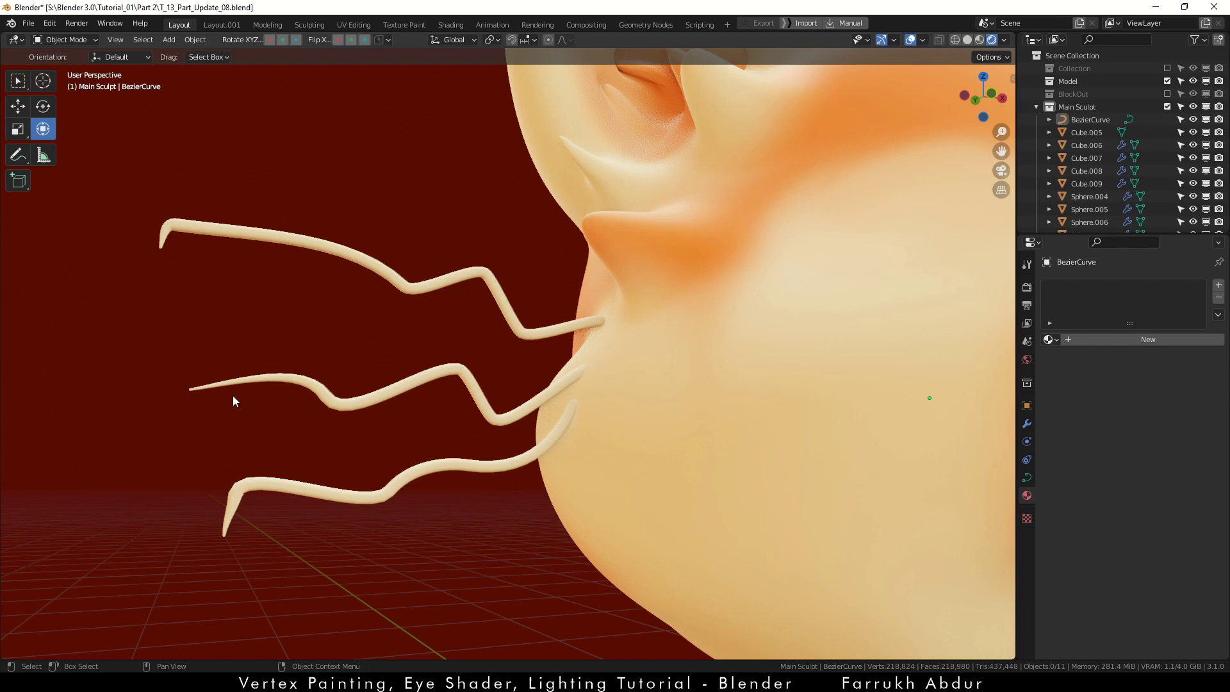
Step: Add a Sun light and move it up beside the head, next to the whiskers
scroll(232, 395, down, 6)
alt+middle_drag(384, 410, 545, 427)
alt+middle_drag(551, 509, 654, 500)
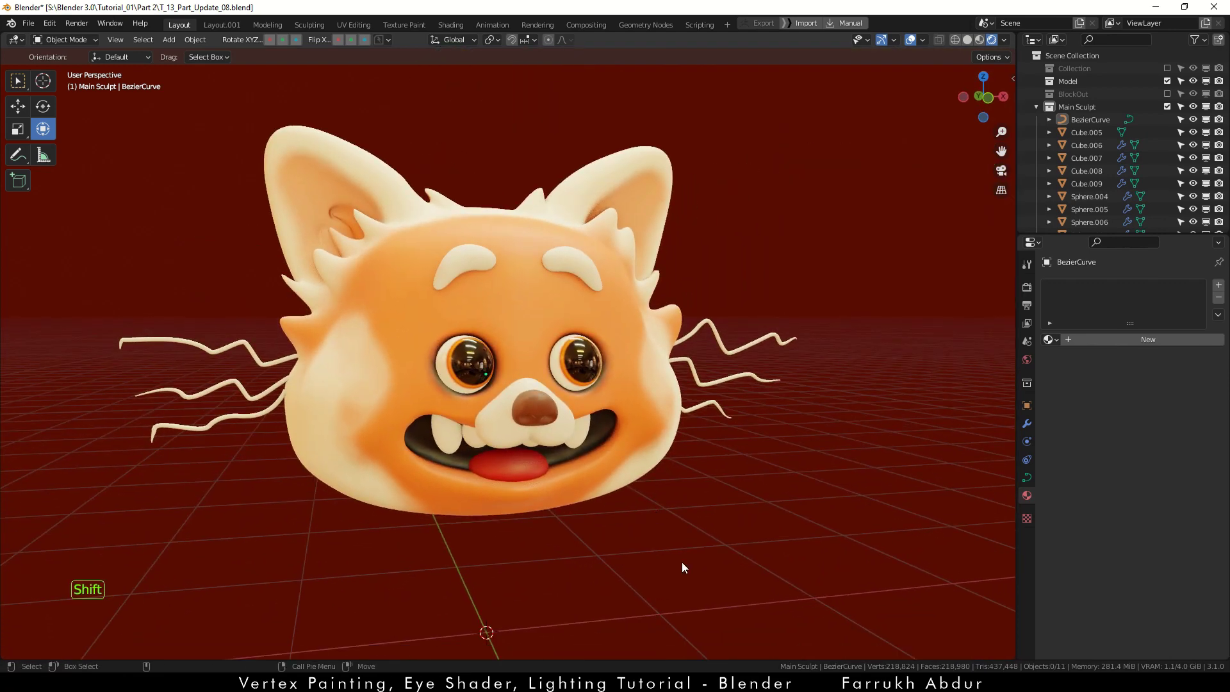
key(shift+a)
mouse_move(666, 521)
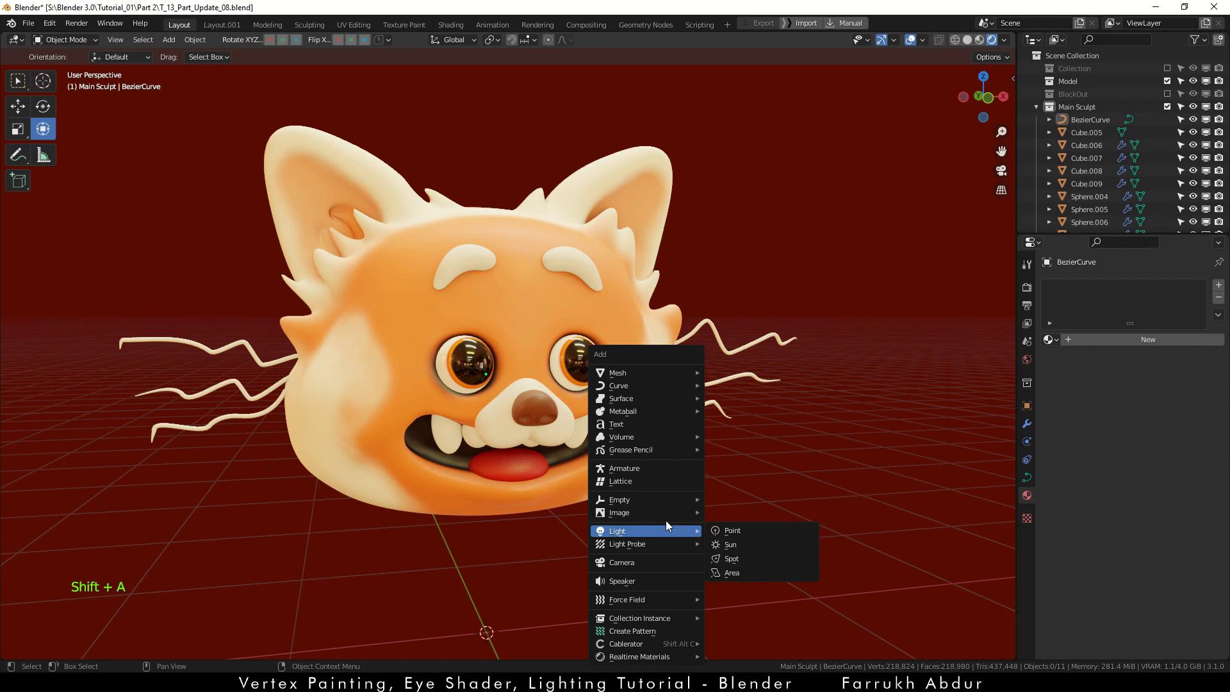
click(738, 544)
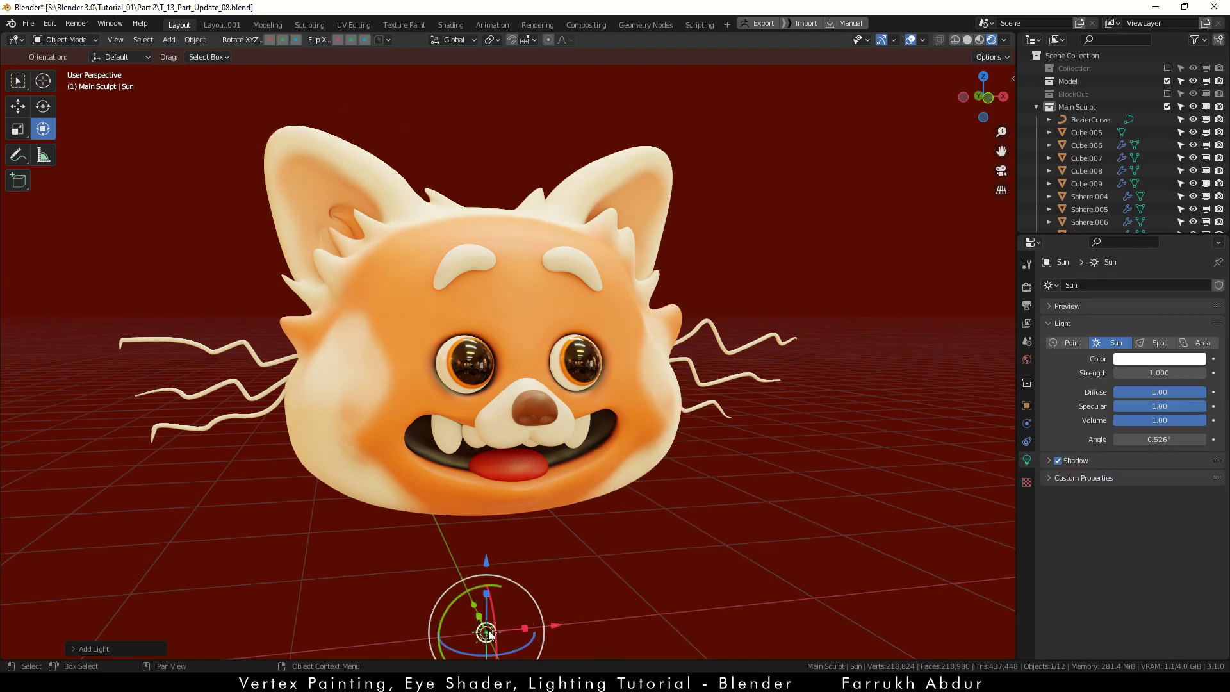
drag(489, 634, 801, 410)
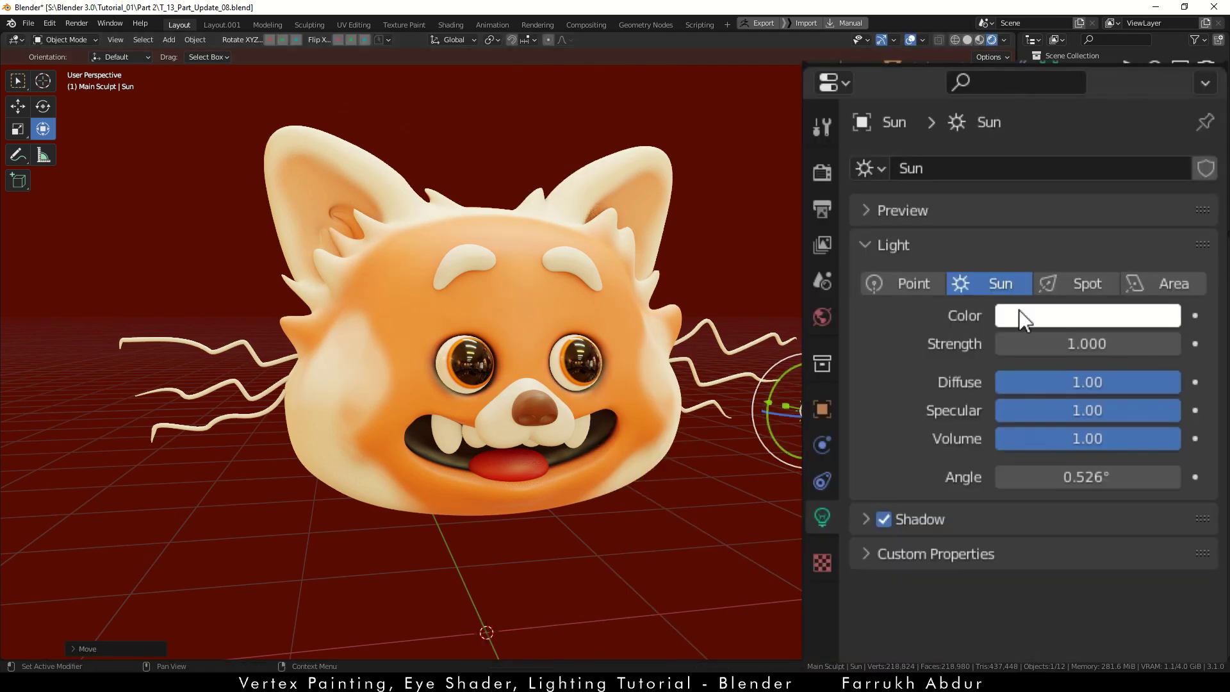
Step: Set the Sun light's strength to 20 and its colour to orange
click(1067, 344)
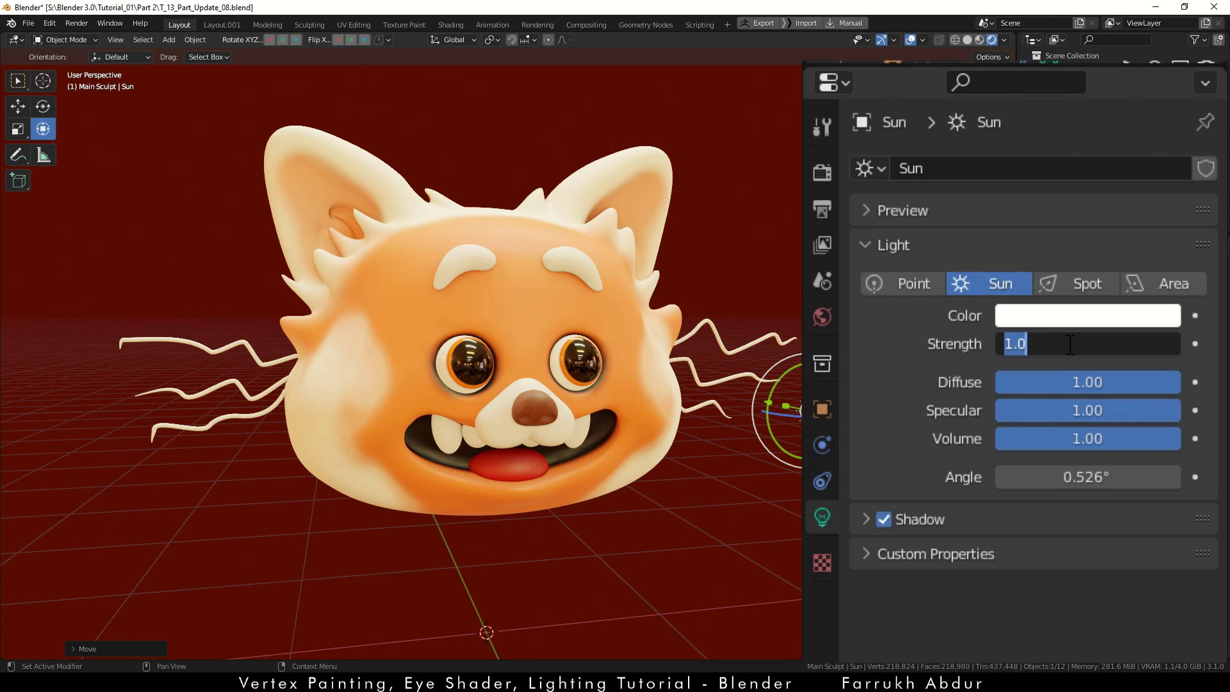
text(20)
key(Return)
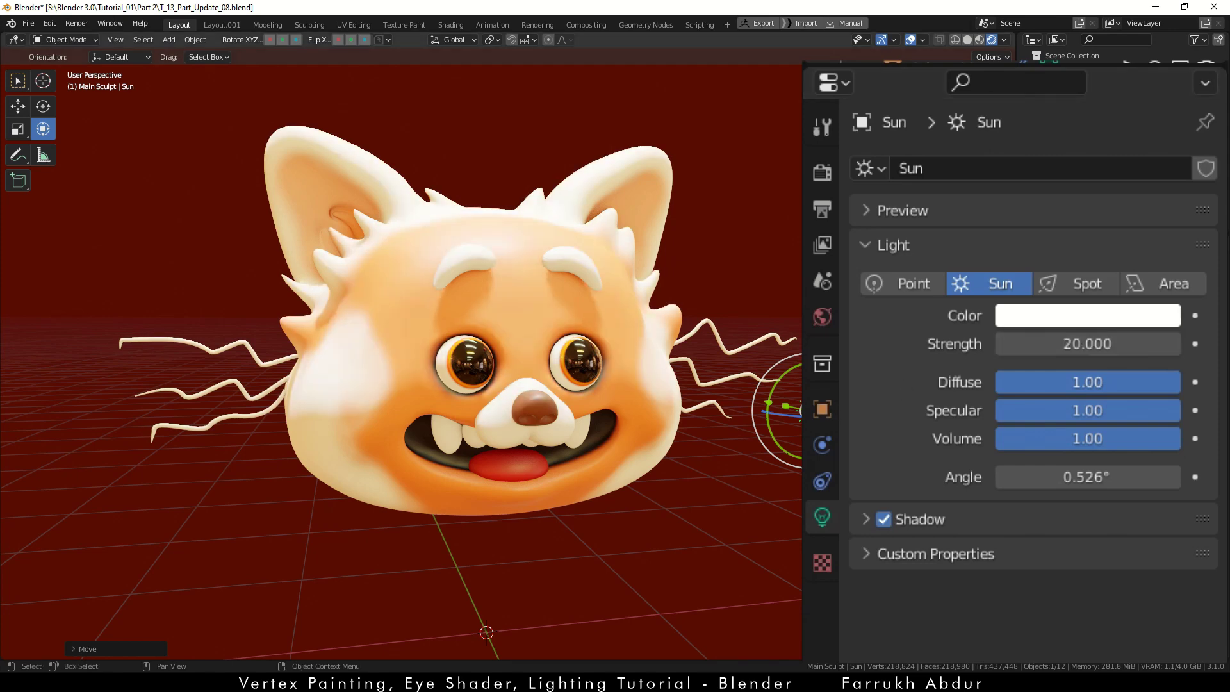
click(1043, 320)
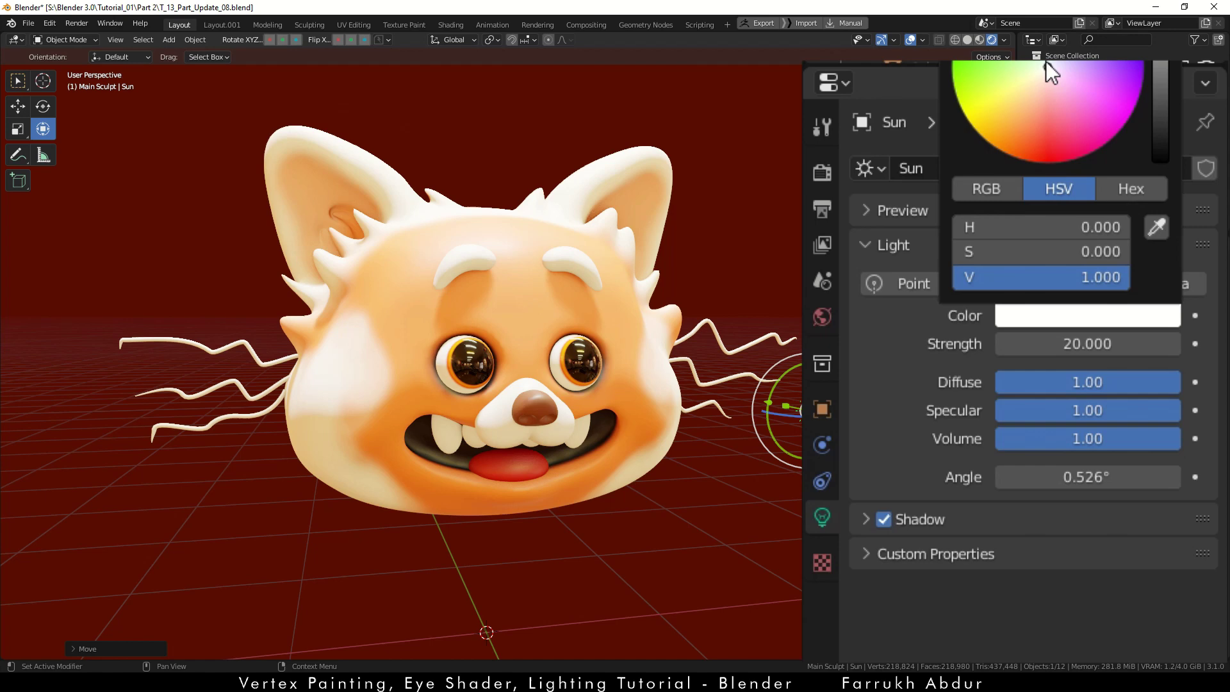
drag(1046, 66, 1022, 146)
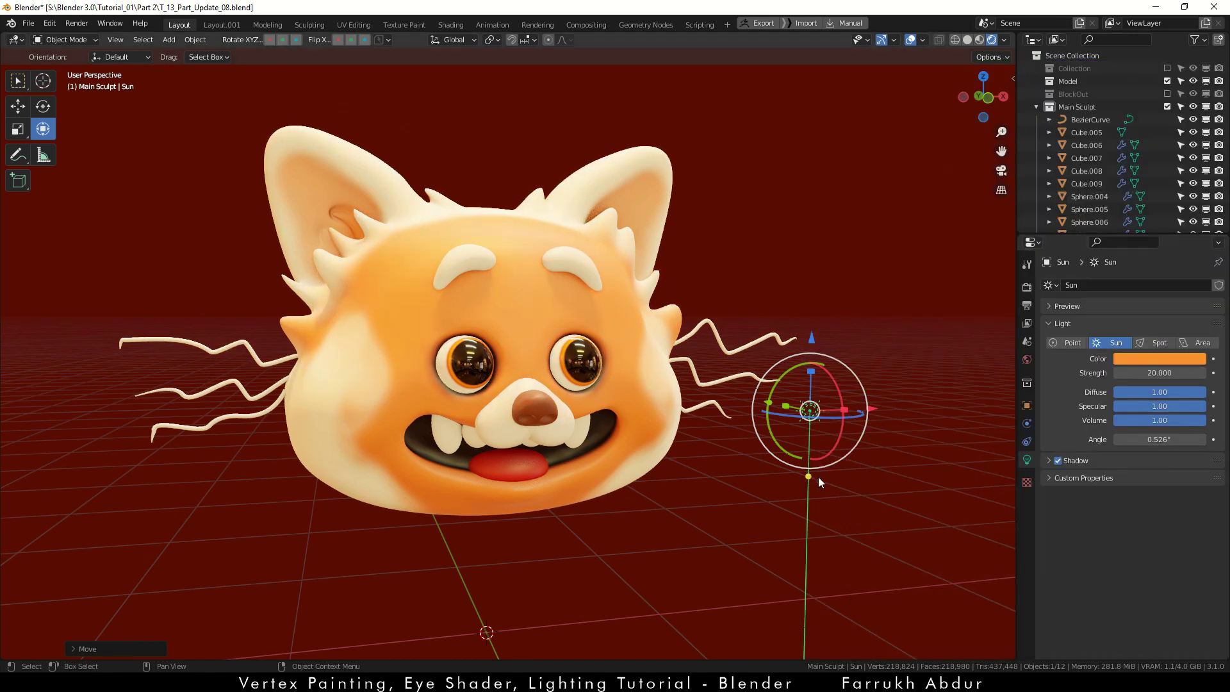
Step: Aim the Sun light at a slant using trackball rotation, and deselect it
key(r)
key(r)
click(840, 425)
click(579, 522)
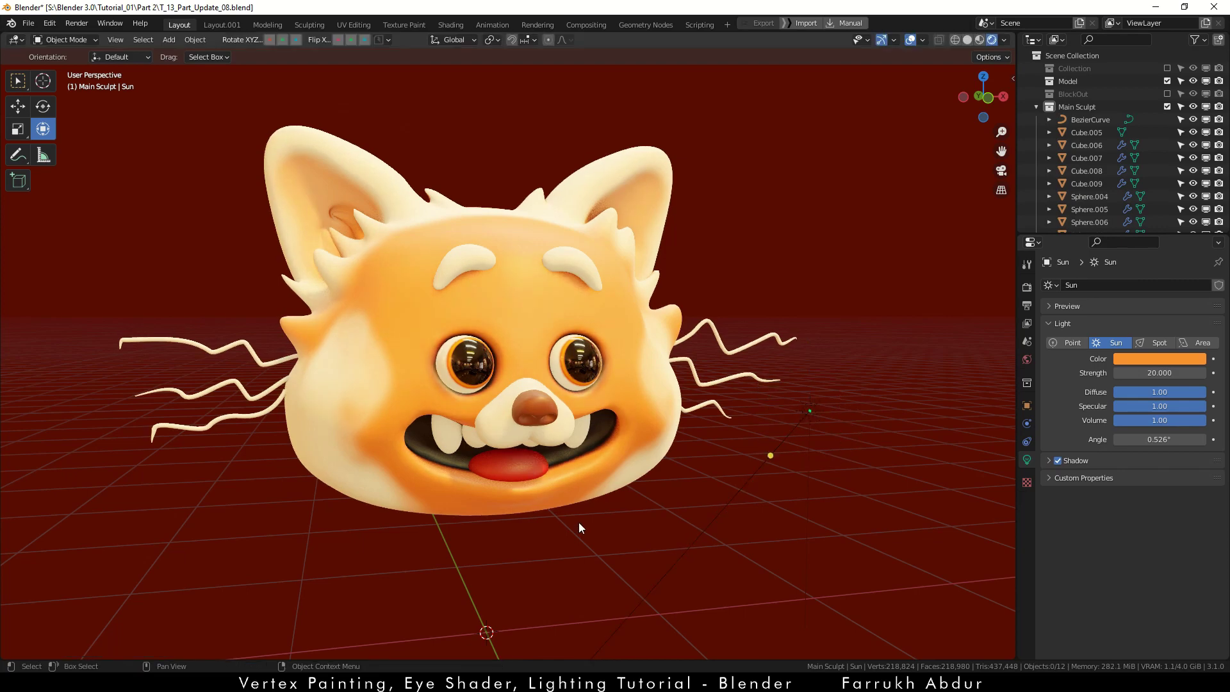
Step: Examine the sunlight's effect on the head from several angles
click(574, 501)
alt+drag(574, 524, 582, 514)
click(584, 514)
click(613, 493)
mouse_move(648, 545)
alt+mouse_down()
mouse_move(556, 571)
mouse_move(635, 555)
alt+mouse_up()
click(557, 571)
click(563, 538)
alt+drag(431, 570, 482, 598)
middle_drag(481, 598, 436, 575)
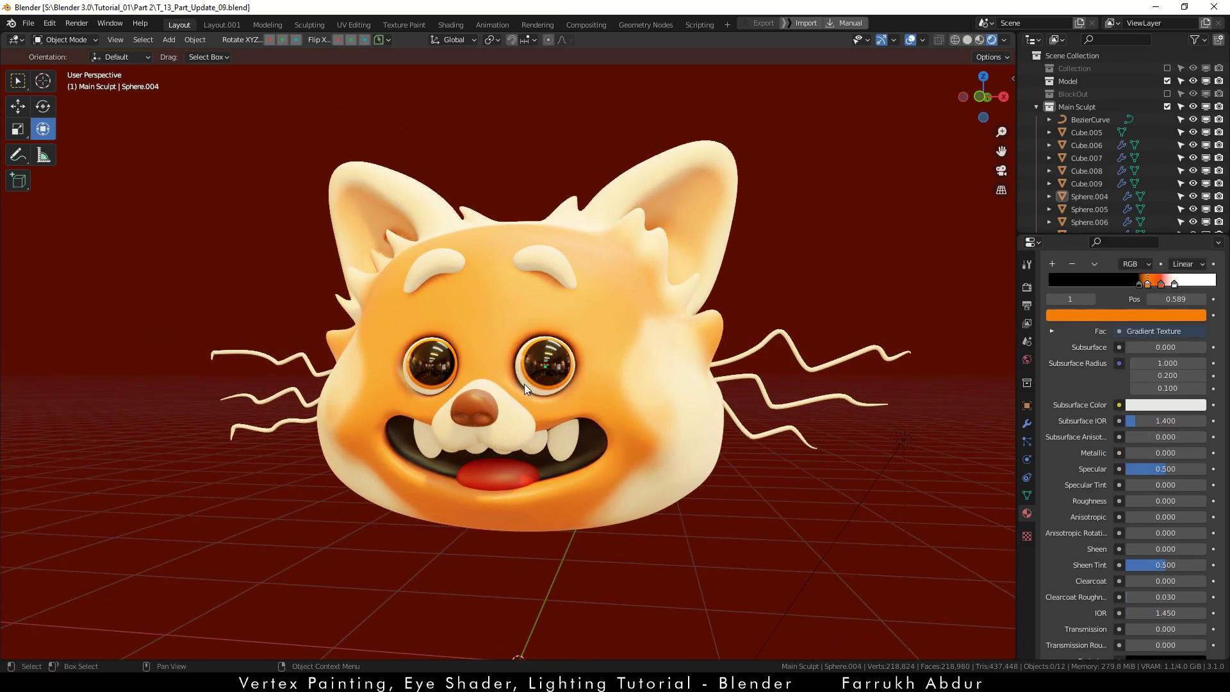
Step: Select the eyeball and examine its outline and reflections up close
click(524, 383)
scroll(539, 369, up, 8)
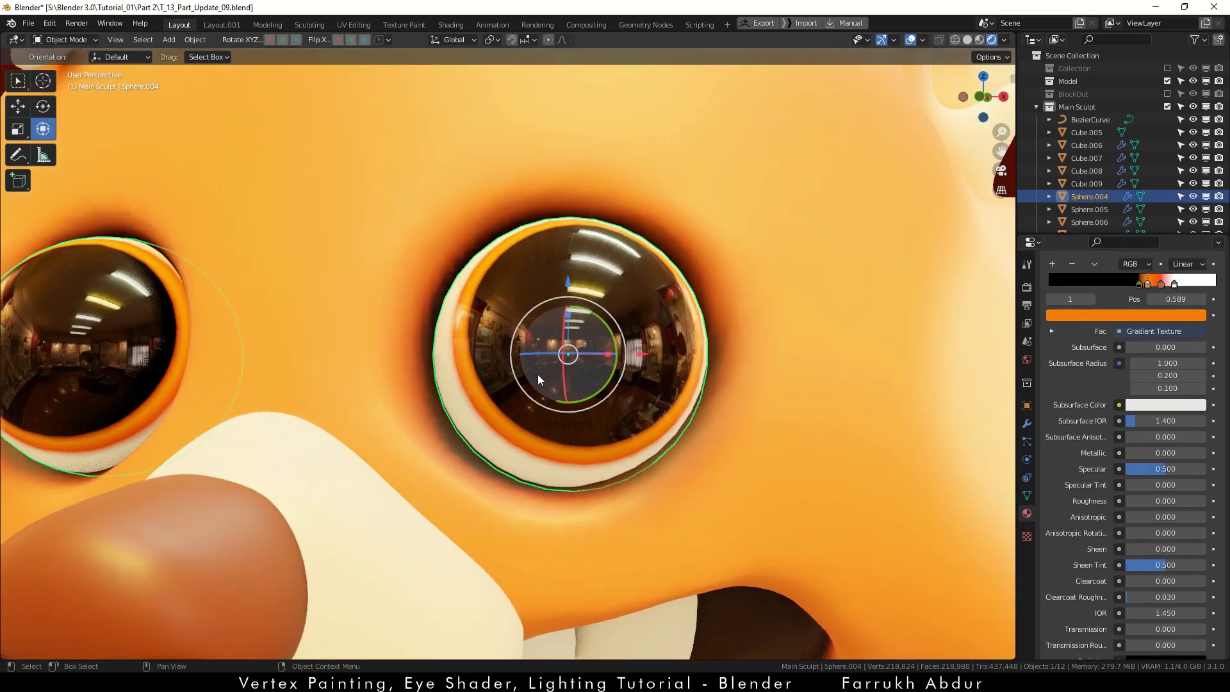
middle_drag(434, 423, 553, 390)
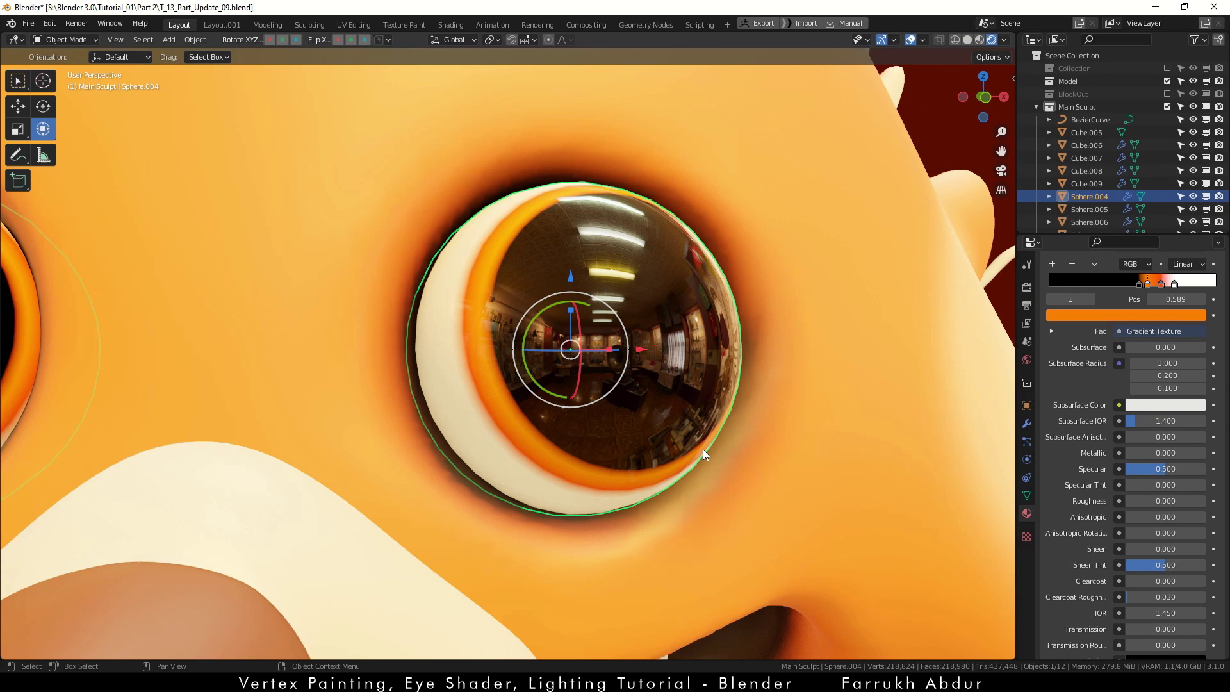
Step: Add a point light and position it in front of the head, beside the cheek and whiskers
key(shift+a)
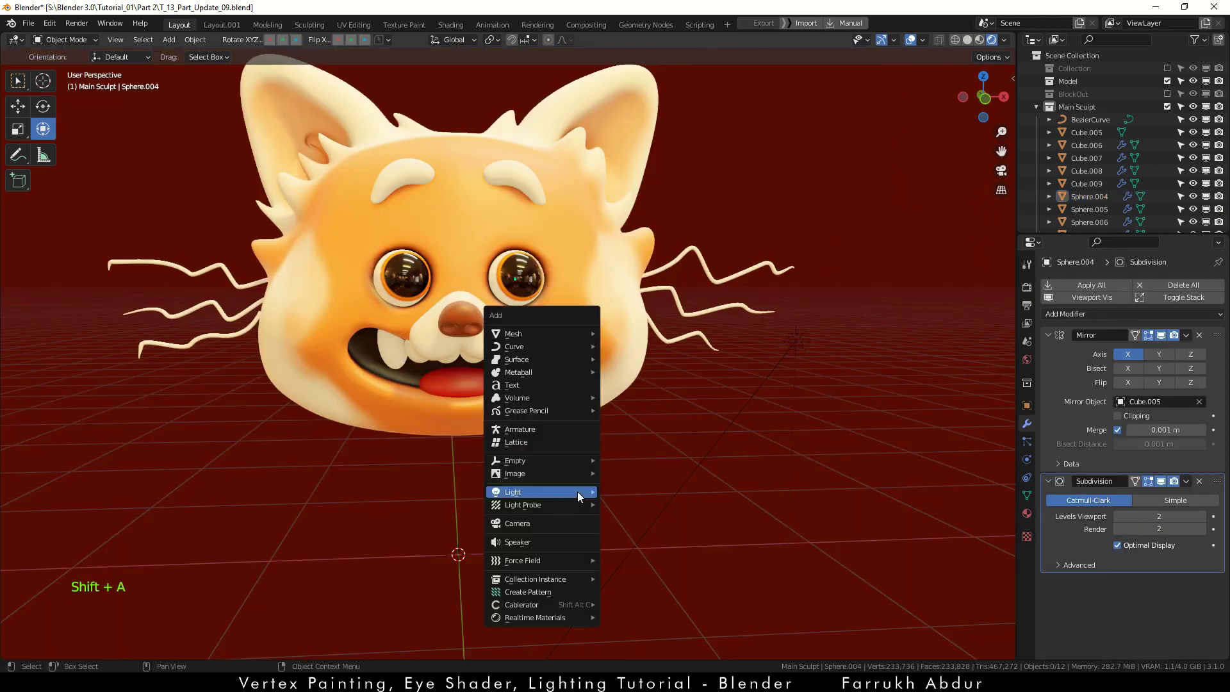
mouse_move(577, 492)
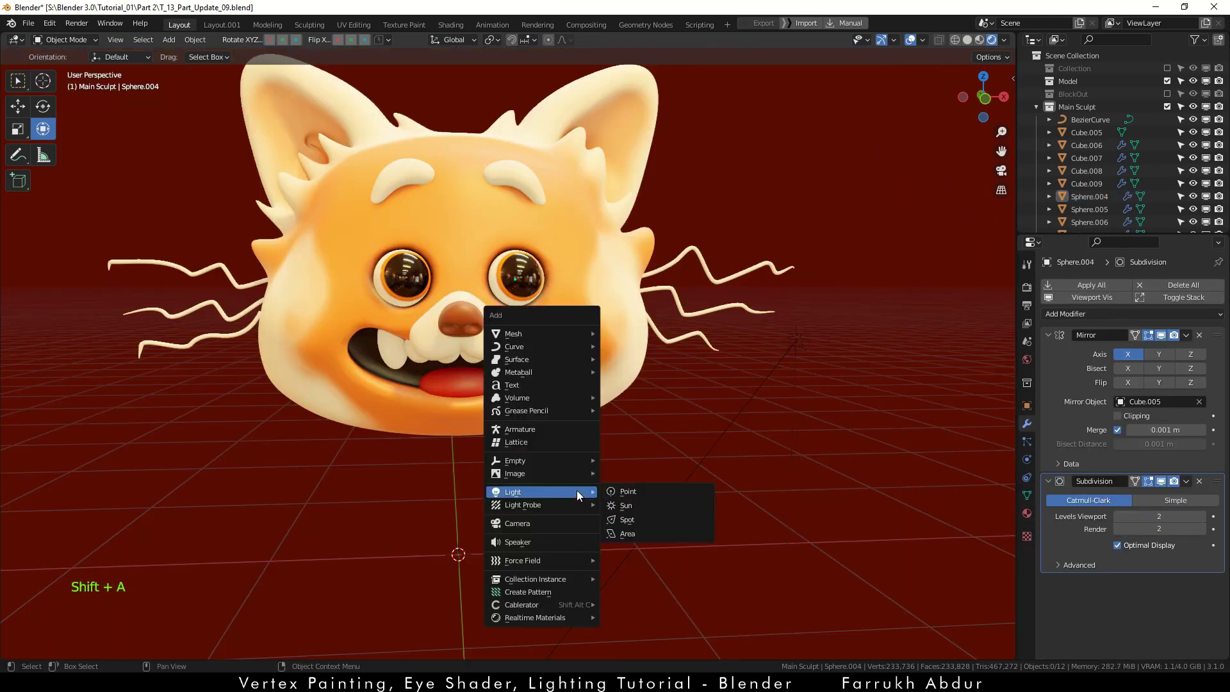
click(626, 492)
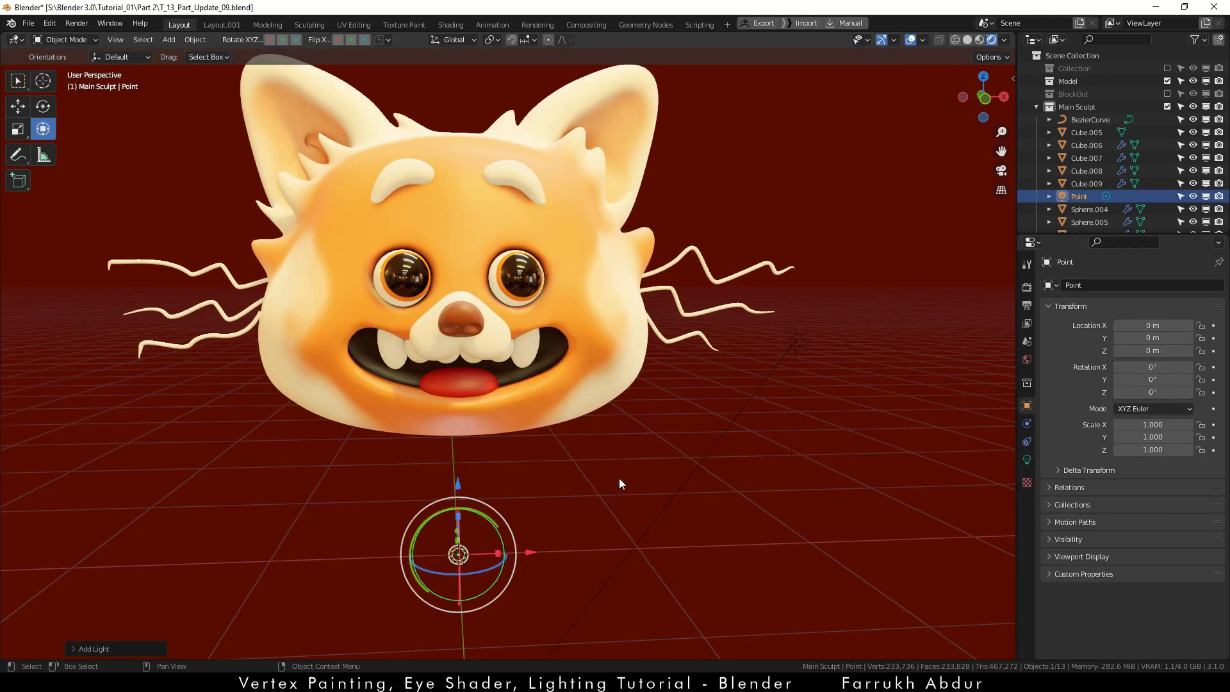
mouse_move(620, 479)
alt+mouse_down()
mouse_move(568, 471)
mouse_move(602, 480)
alt+mouse_up()
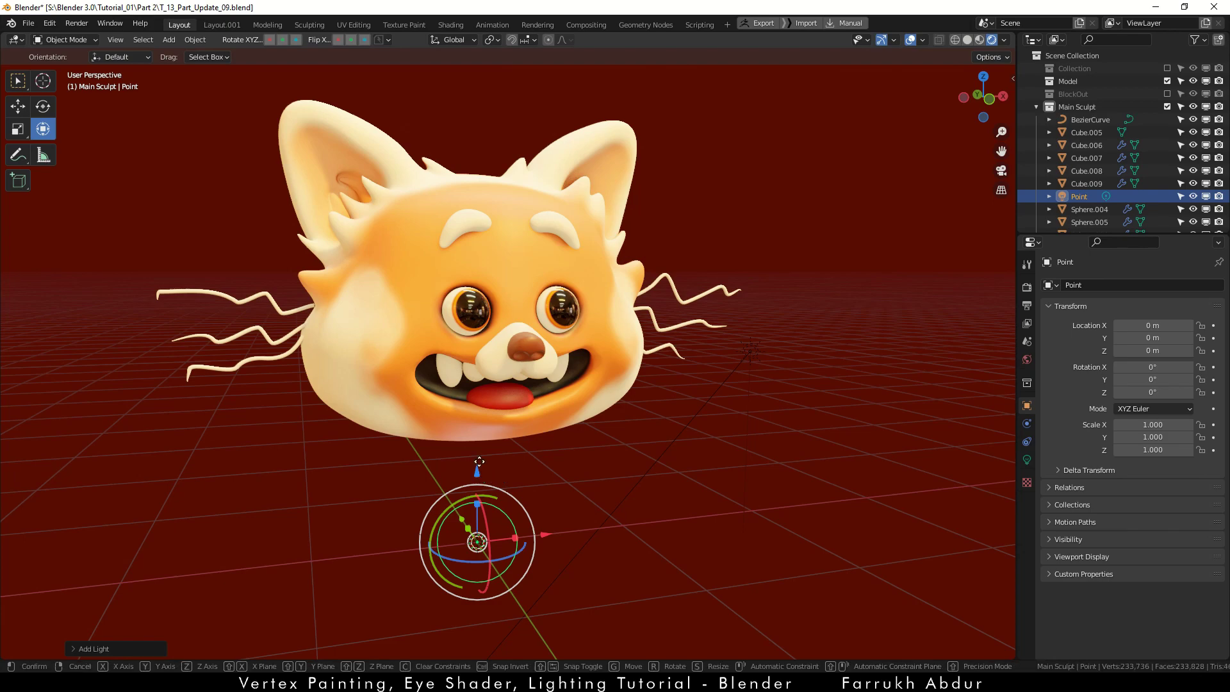
drag(479, 472, 516, 219)
alt+drag(419, 301, 440, 326)
drag(447, 280, 751, 422)
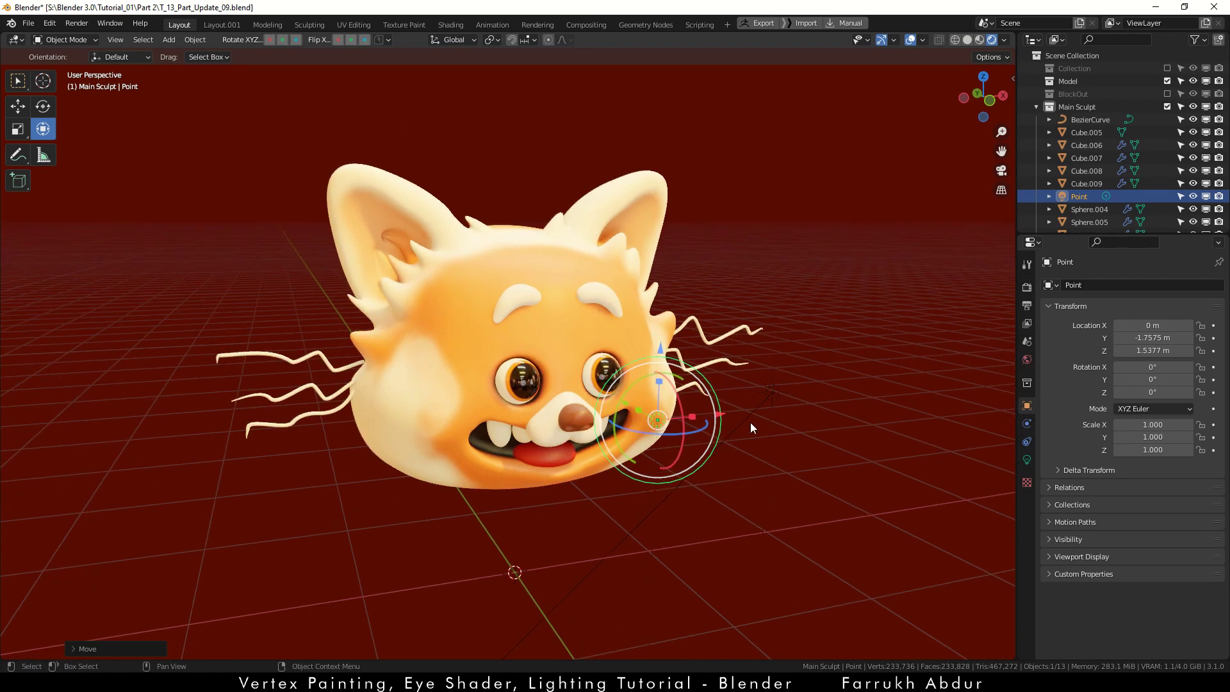
scroll(751, 421, up, 4)
drag(642, 418, 756, 405)
drag(697, 338, 700, 247)
Step: Set the point light's power to 100 W and move it up beside the ear
click(1026, 459)
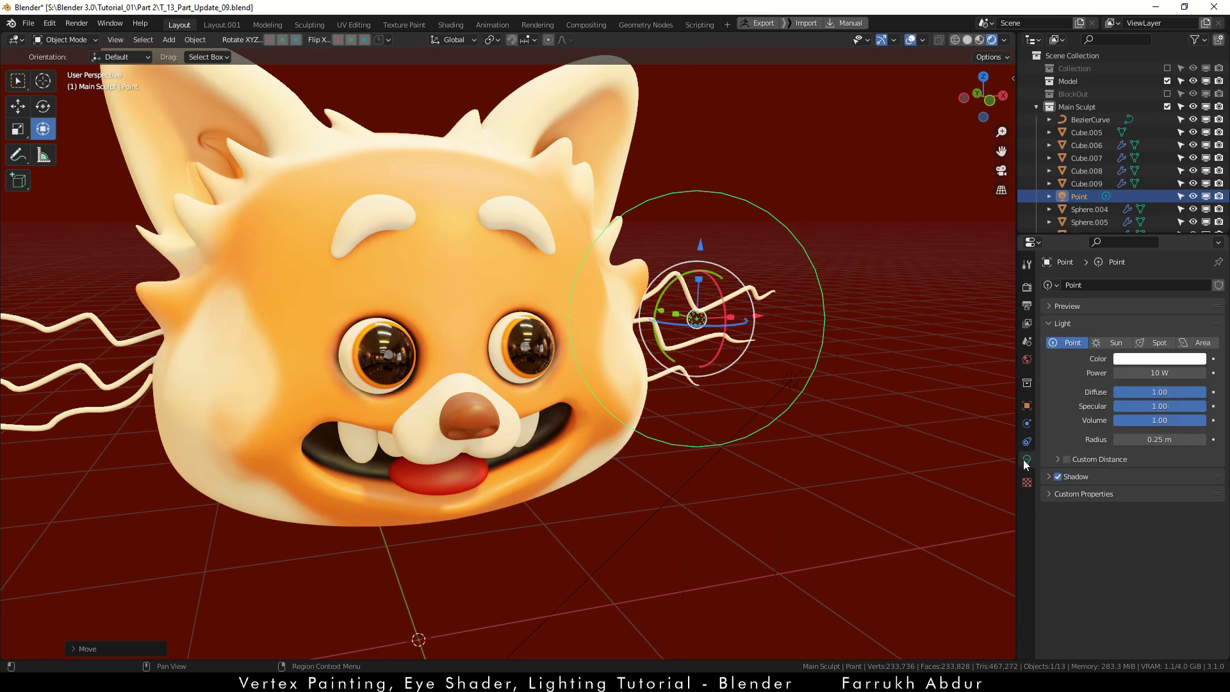
double_click(1136, 373)
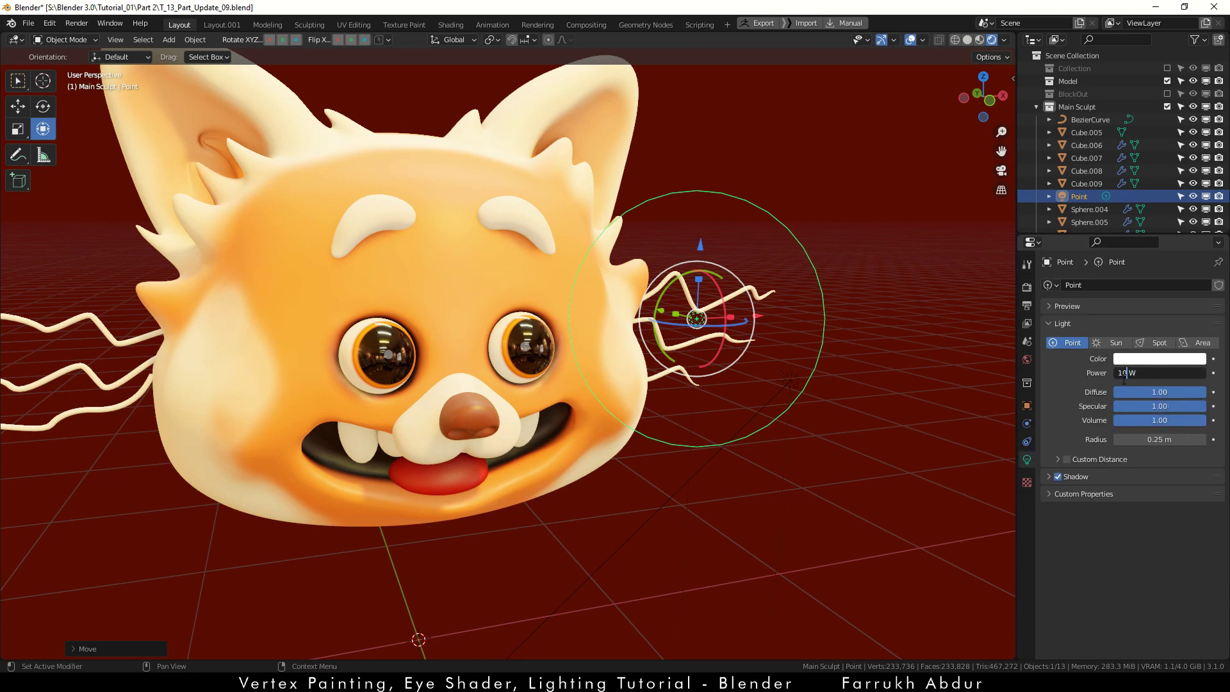
key(Return)
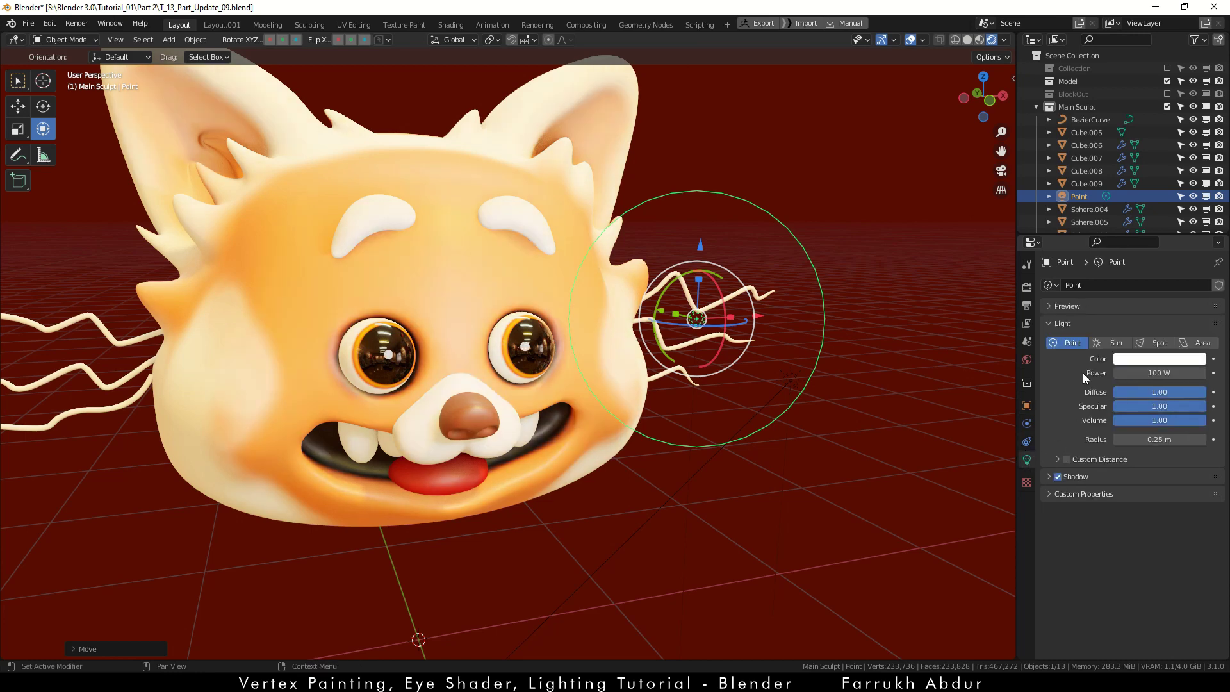
middle_drag(662, 472, 567, 463)
key(g)
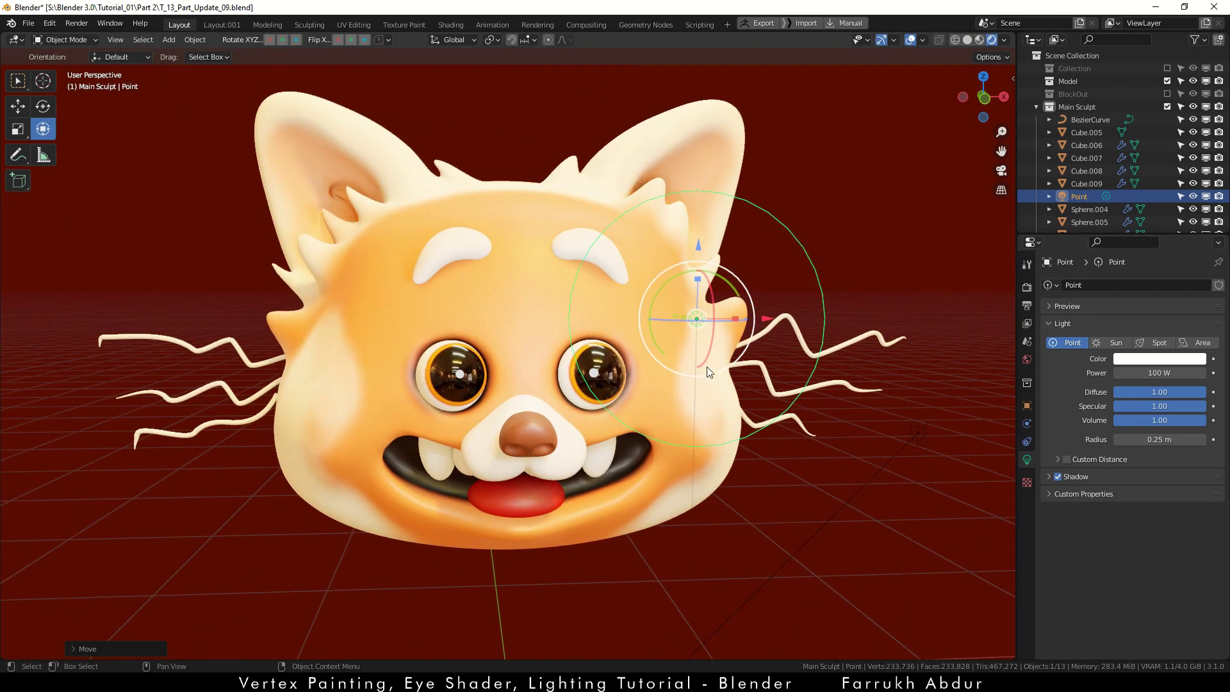
click(800, 179)
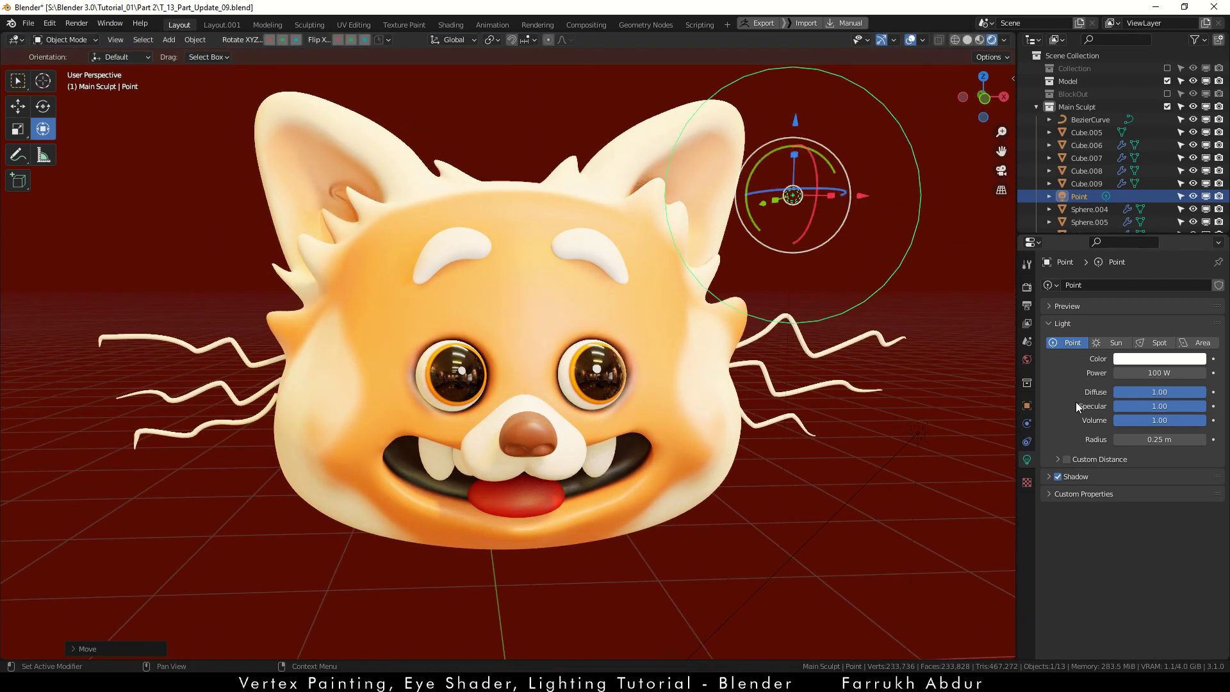
Step: Set the point light's radius to 0.48 m and its power to 1000 W
mouse_move(1159, 439)
mouse_down()
mouse_move(1193, 440)
mouse_move(1174, 439)
mouse_up()
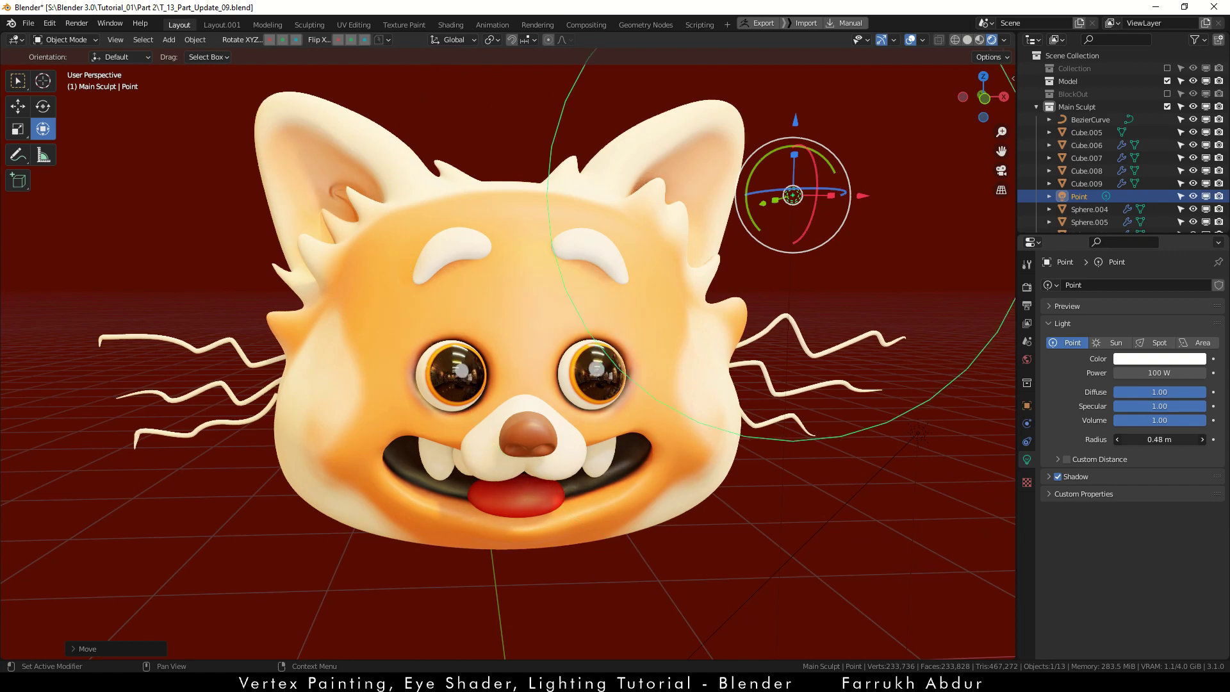
scroll(572, 297, up, 6)
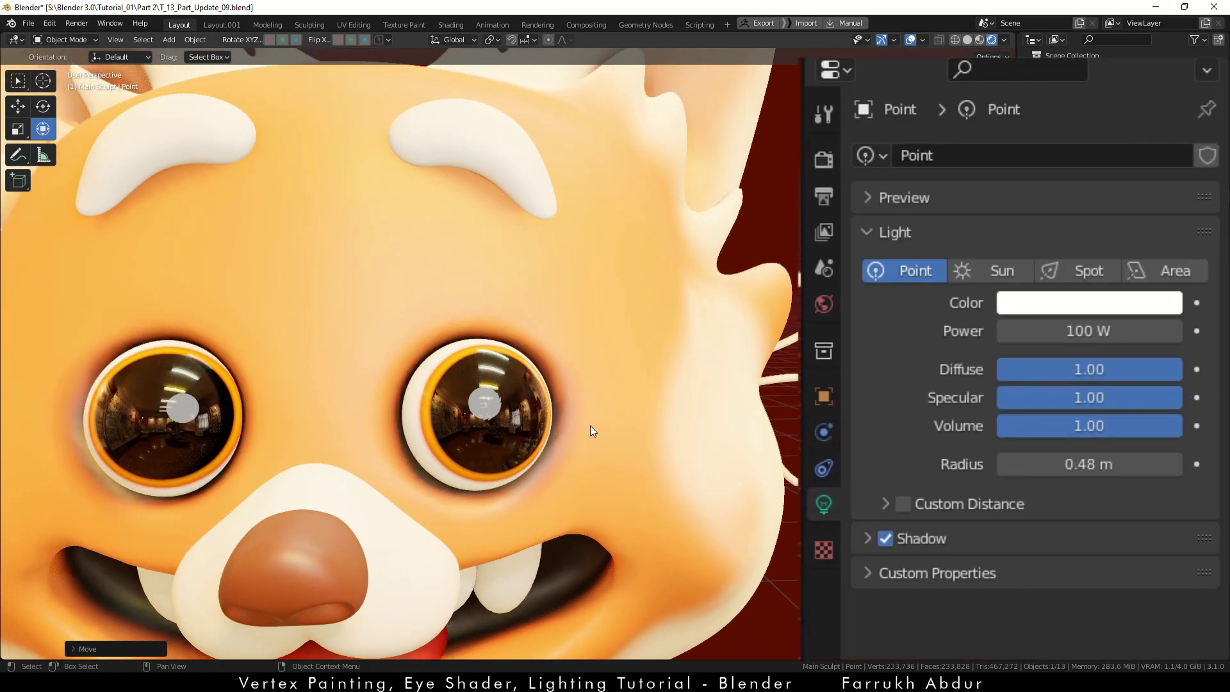
scroll(586, 426, down, 2)
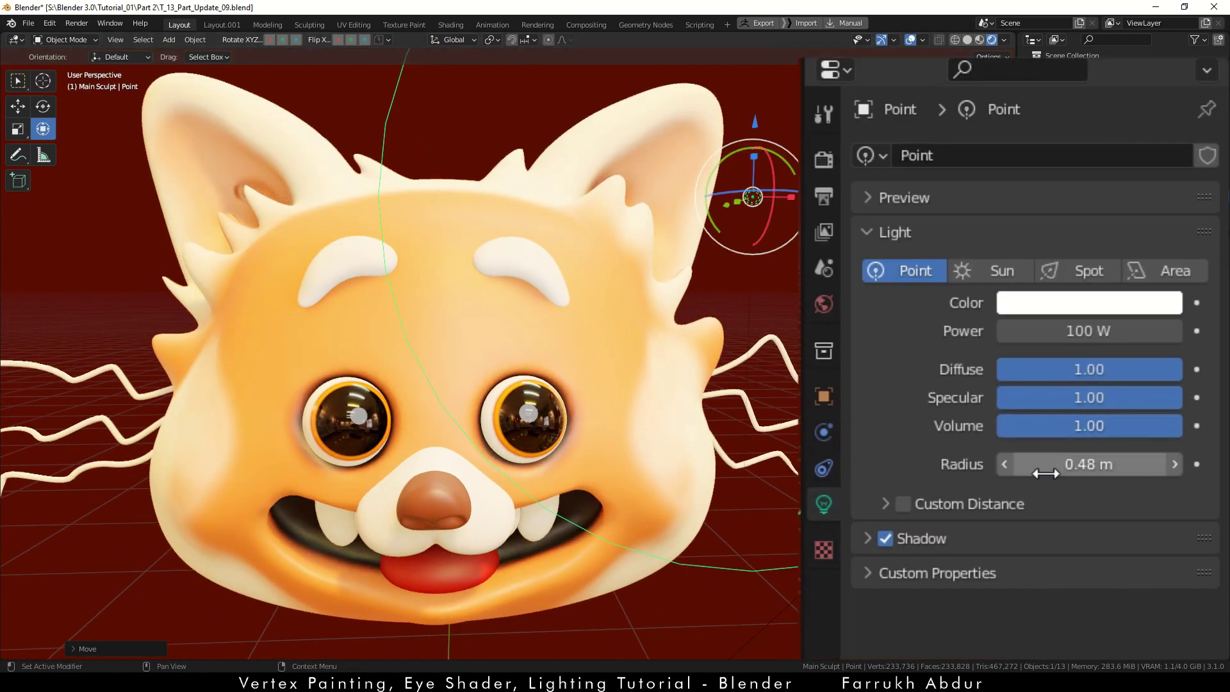
click(1073, 331)
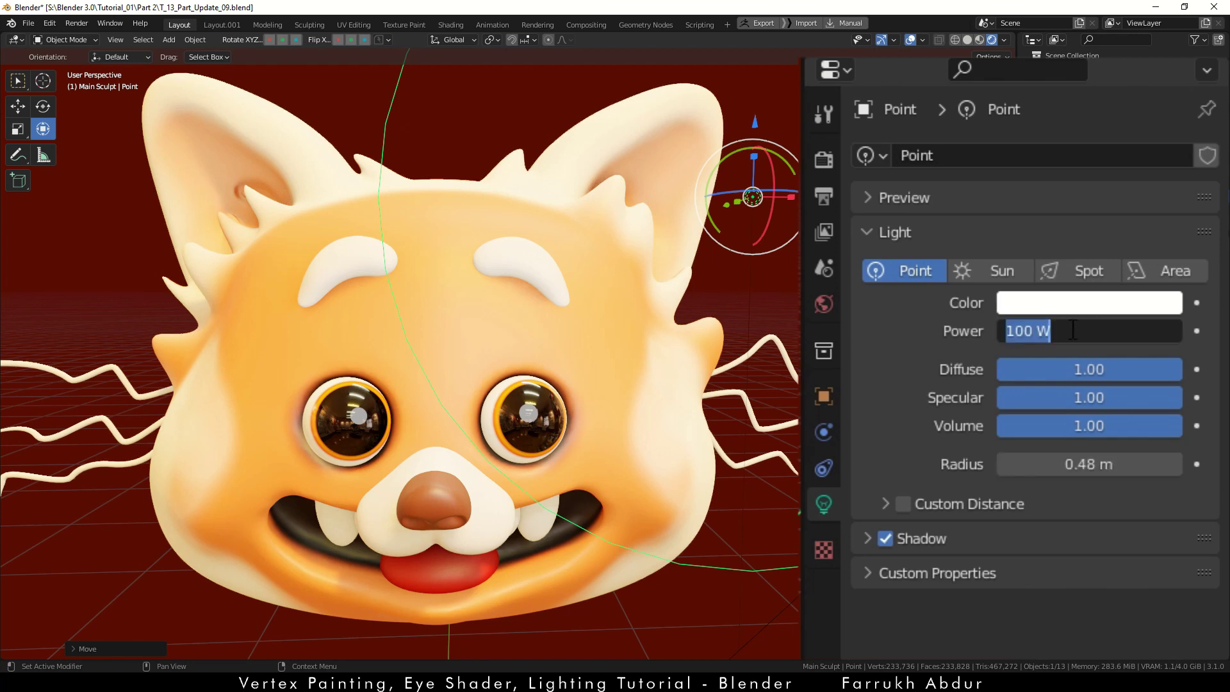
text(0)
key(Return)
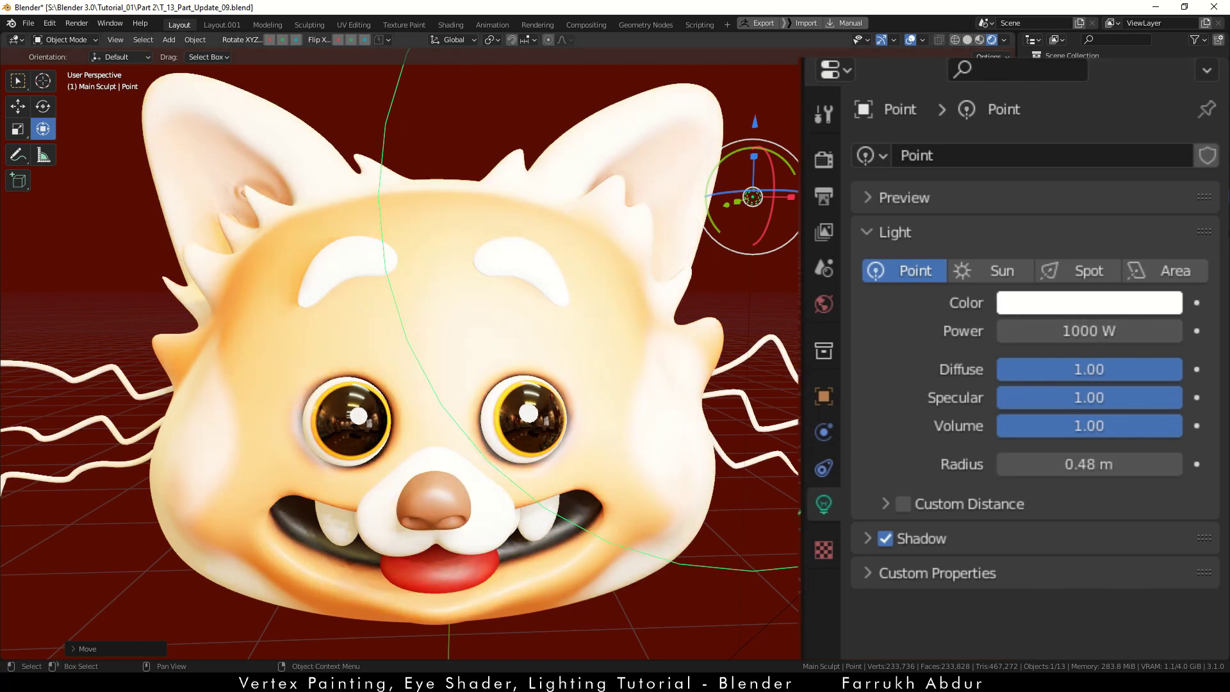
Step: Reduce the light's diffuse and volume contributions to 0 and set its colour to orange
drag(1089, 369, 997, 370)
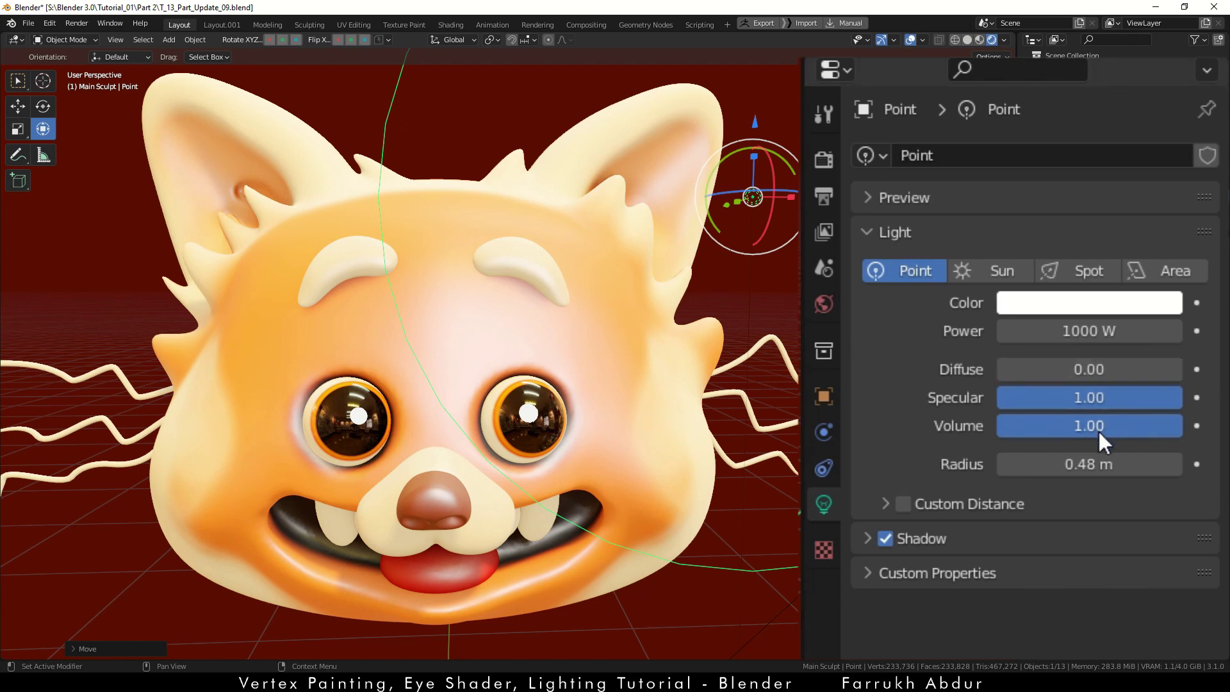
drag(1170, 427, 986, 427)
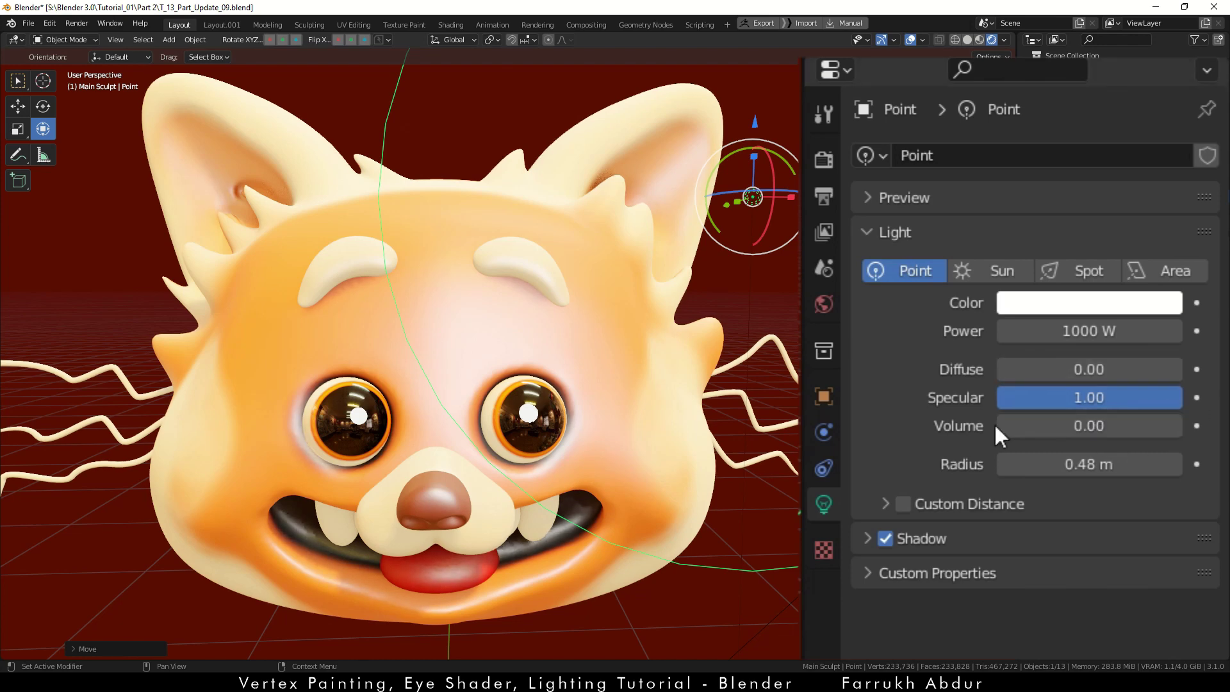
click(1095, 301)
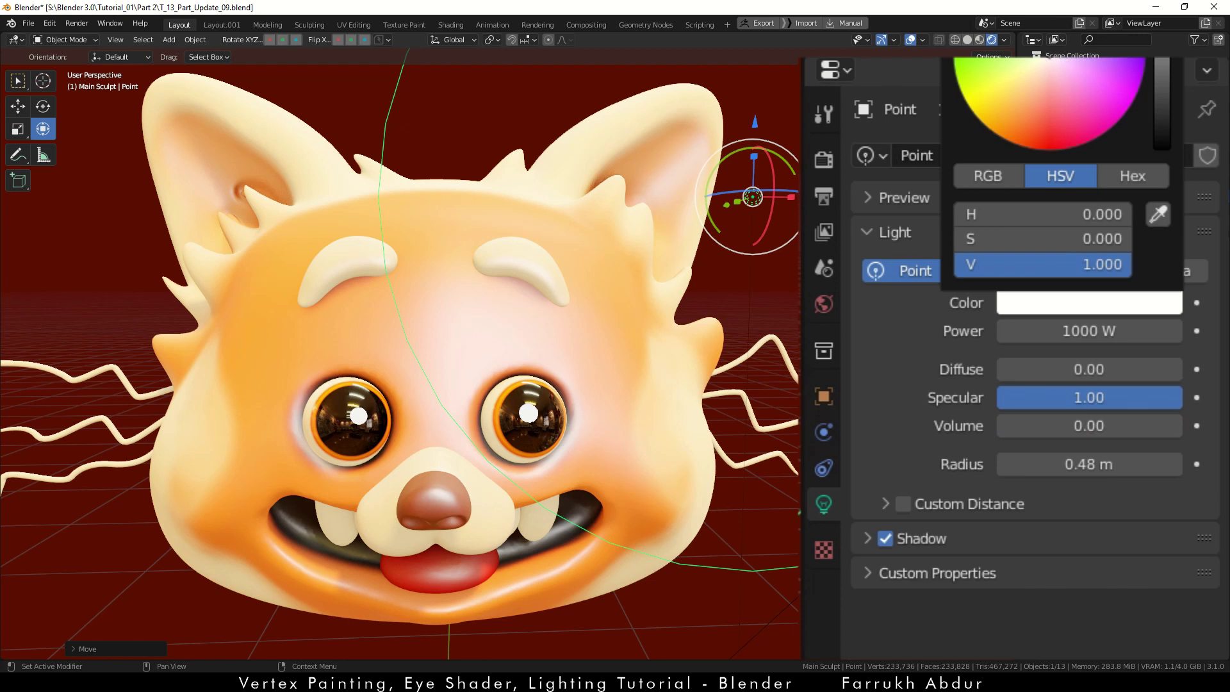
mouse_move(1015, 135)
mouse_down()
mouse_move(1032, 113)
mouse_move(1028, 123)
mouse_up()
Step: Reposition the orange light near the top of the ear to adjust its highlight in the eyes
scroll(582, 425, down, 2)
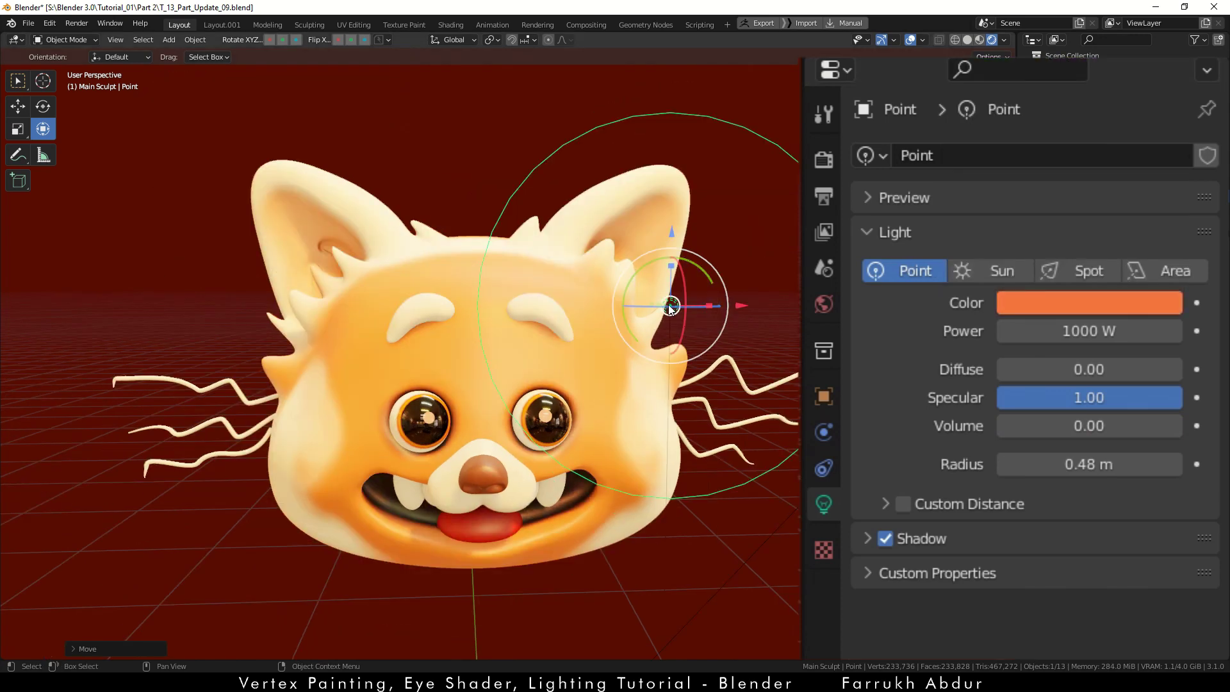
drag(671, 309, 788, 151)
scroll(594, 410, up, 6)
scroll(597, 436, down, 4)
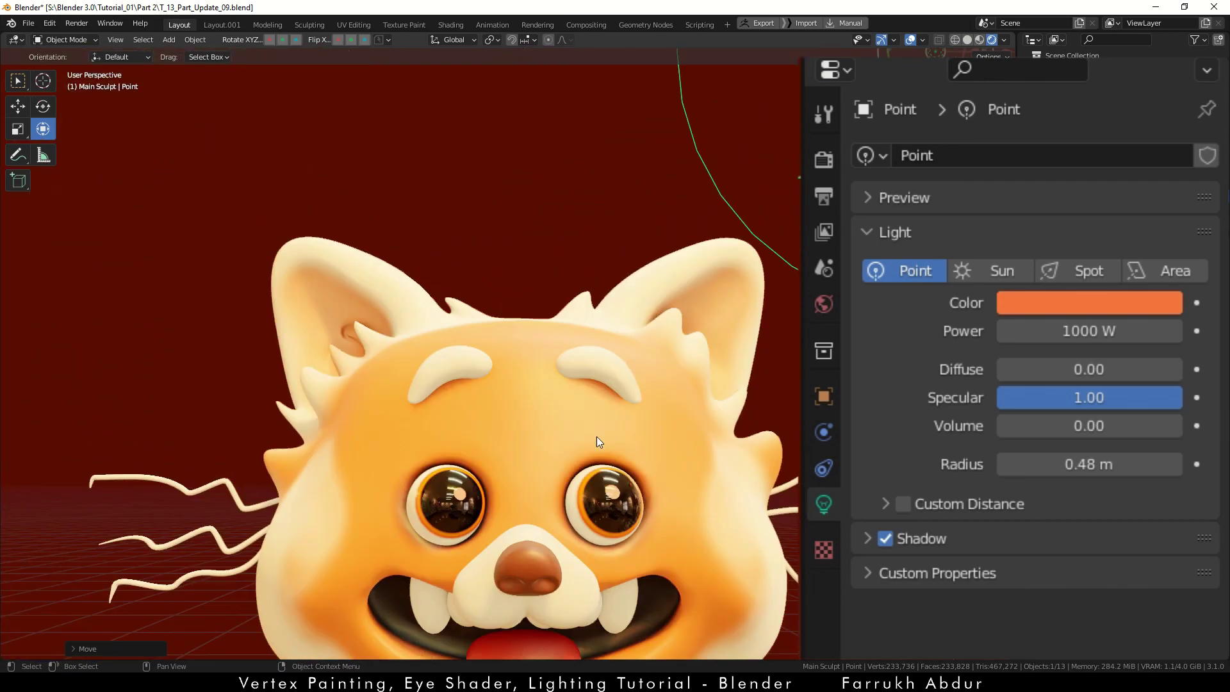
scroll(598, 437, down, 3)
key(g)
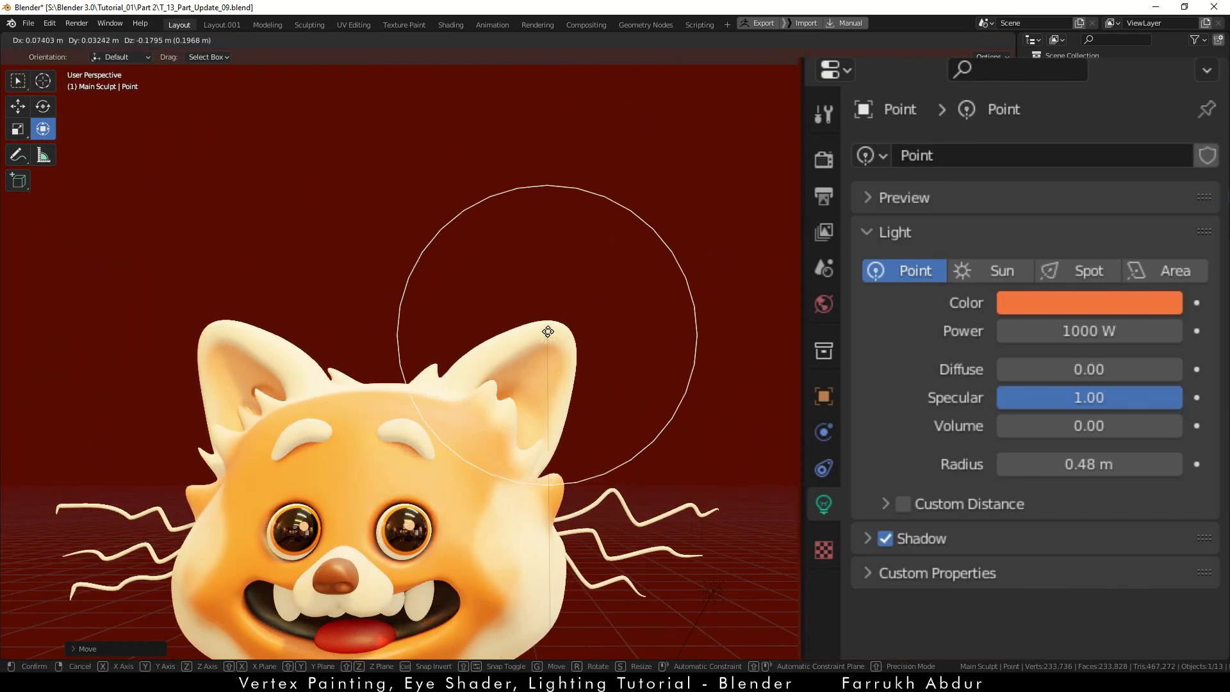
click(548, 332)
scroll(391, 548, up, 3)
middle_drag(391, 548, 583, 463)
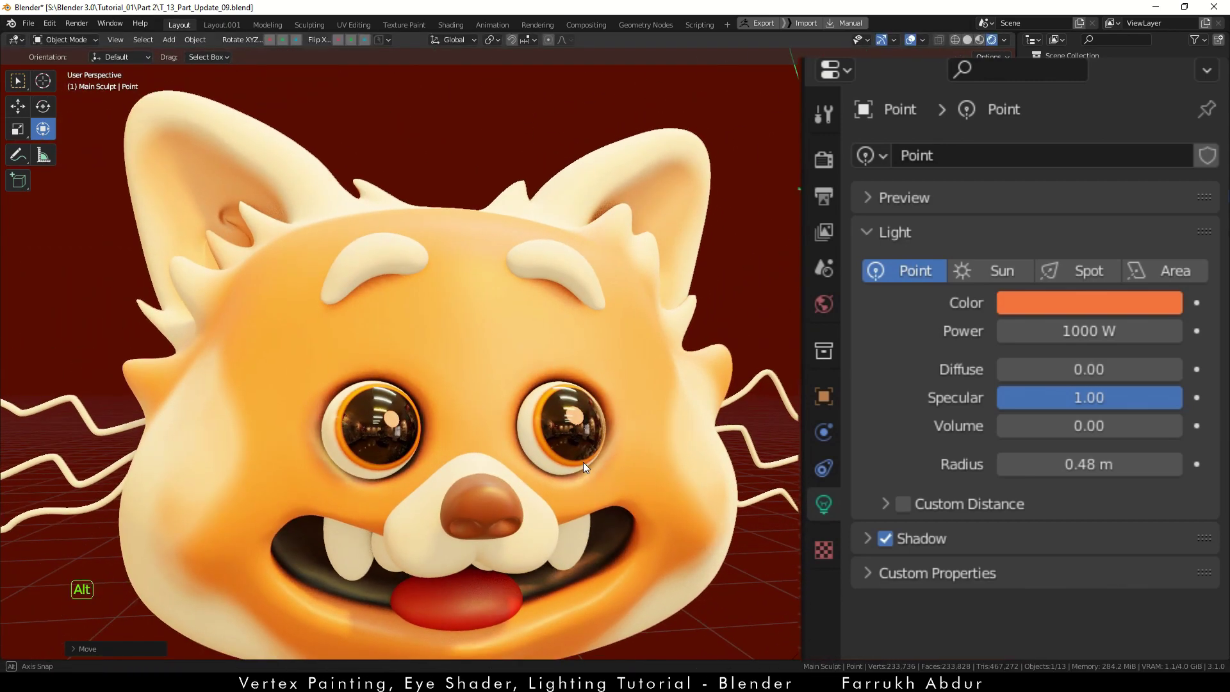
Step: Convert the light to an Area light with an Ellipse shape, sized 3.9 m in X and 0.79 m in Y
click(1166, 259)
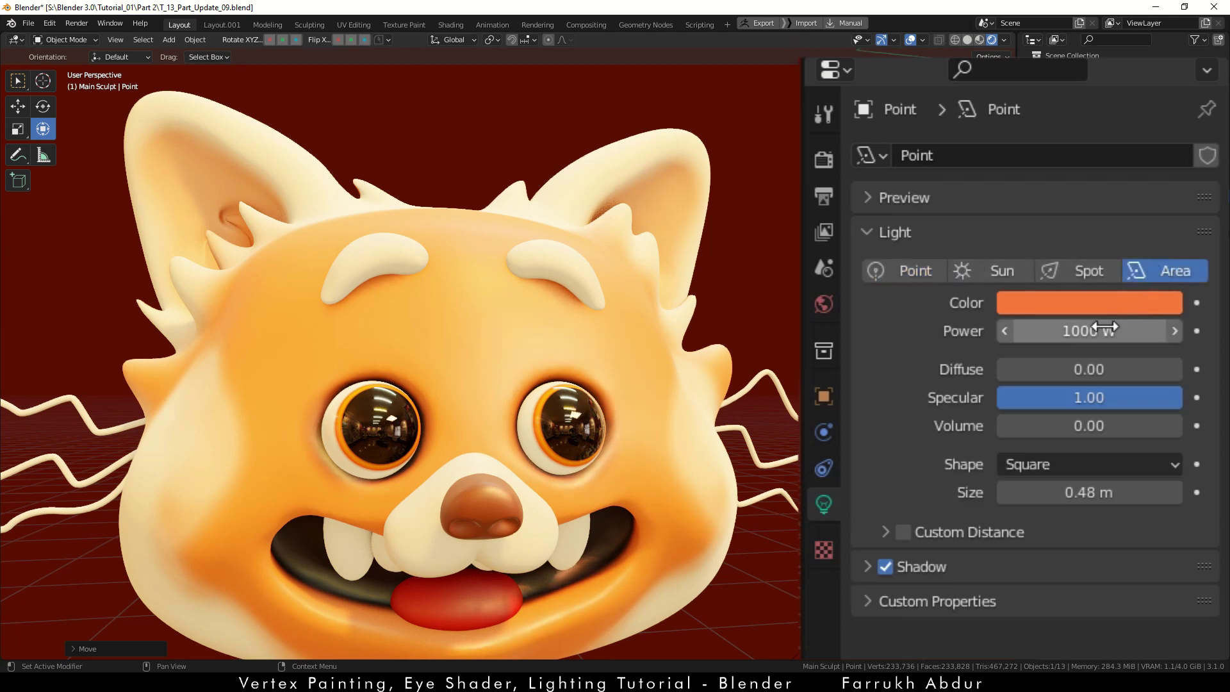
click(1057, 465)
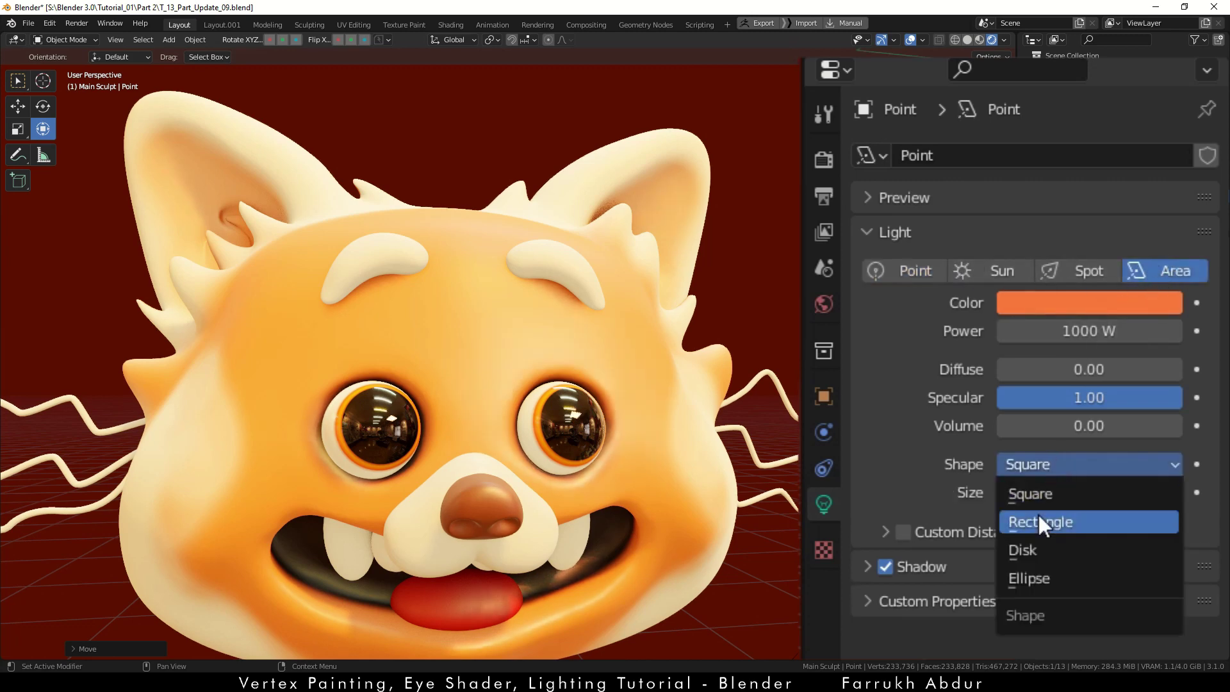
click(1029, 546)
click(1034, 463)
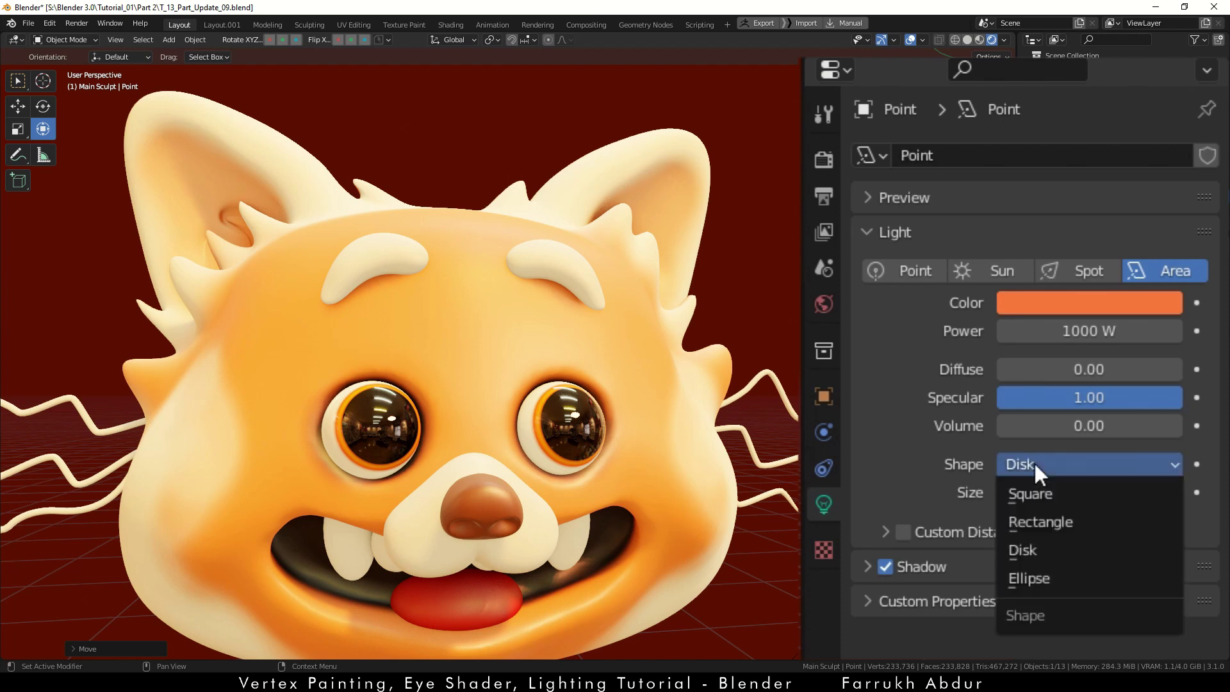
click(1025, 578)
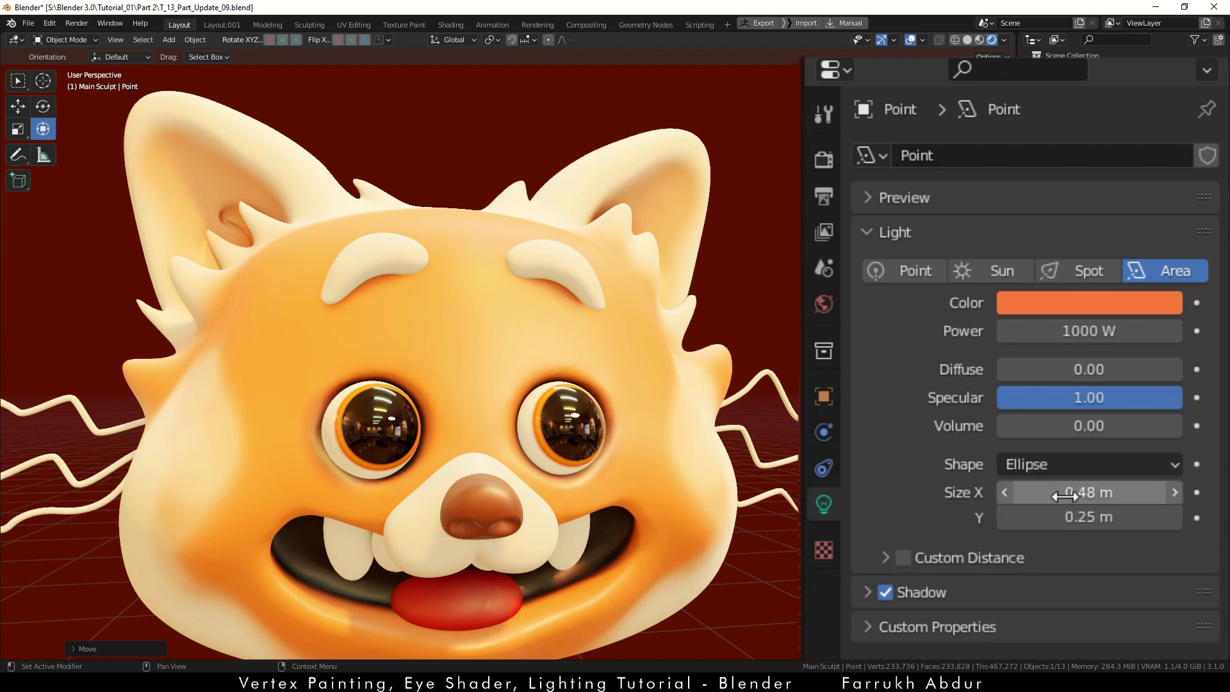
drag(1064, 495, 1115, 495)
mouse_move(1002, 517)
mouse_down()
mouse_move(1064, 517)
mouse_move(1025, 517)
mouse_up()
Step: Raise the elliptical area light higher above and to the side of the head, and deselect it
scroll(376, 418, down, 4)
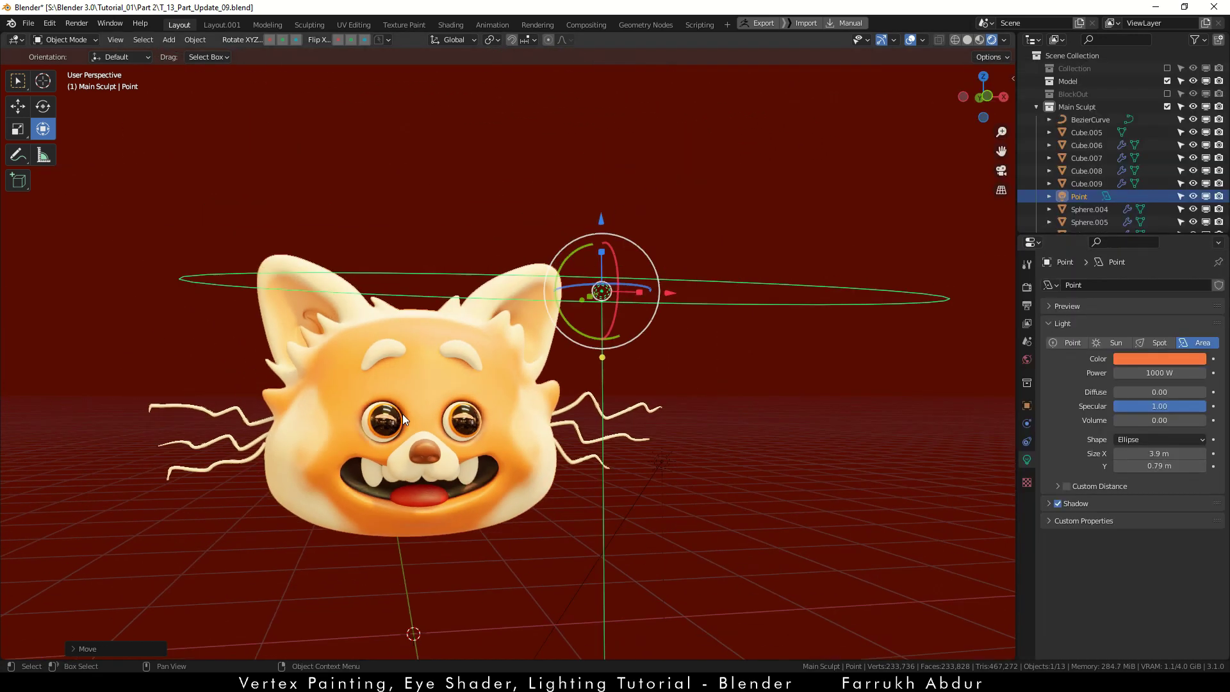
drag(602, 291, 661, 160)
click(449, 590)
Step: Select the head and examine its lighting and eye highlights from several angles
scroll(420, 466, up, 3)
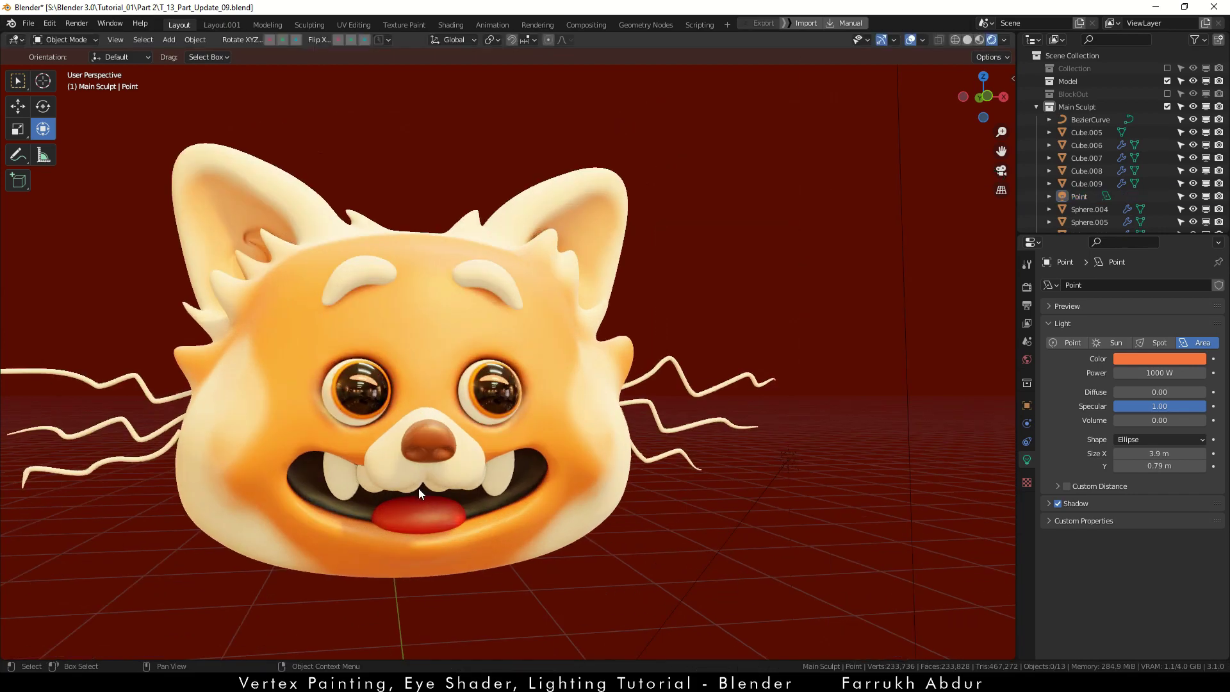
click(467, 545)
alt+drag(515, 597, 474, 596)
alt+middle_drag(474, 596, 560, 598)
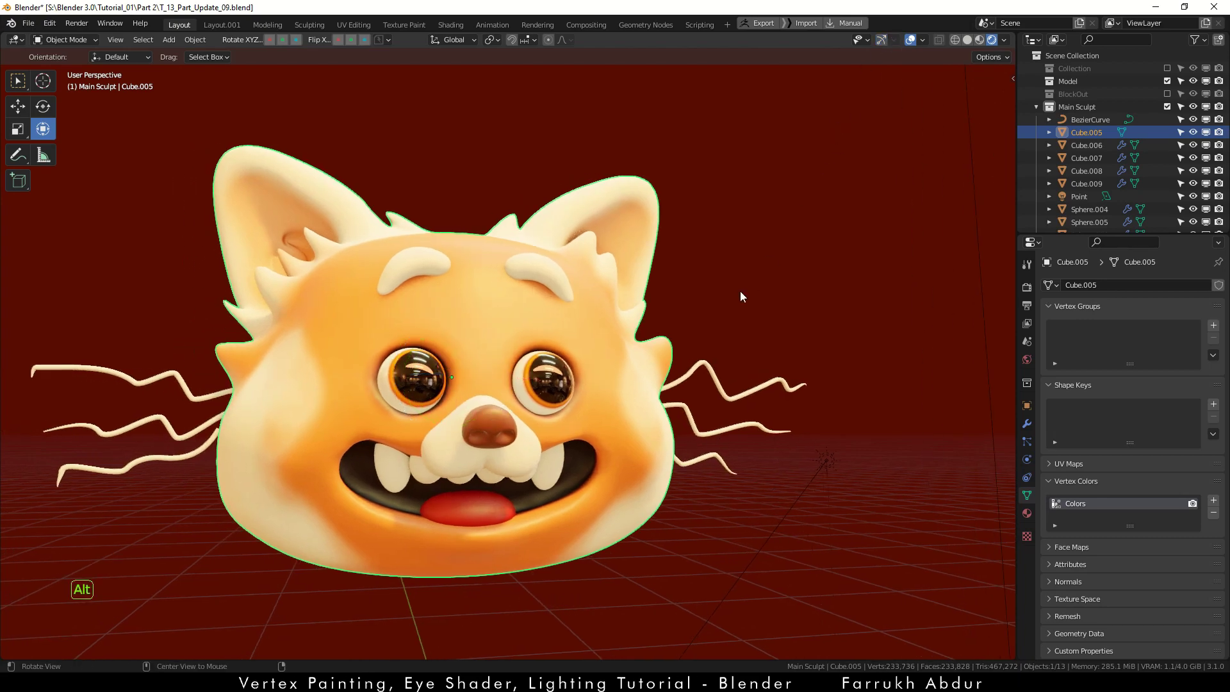
alt+middle_drag(740, 292, 714, 302)
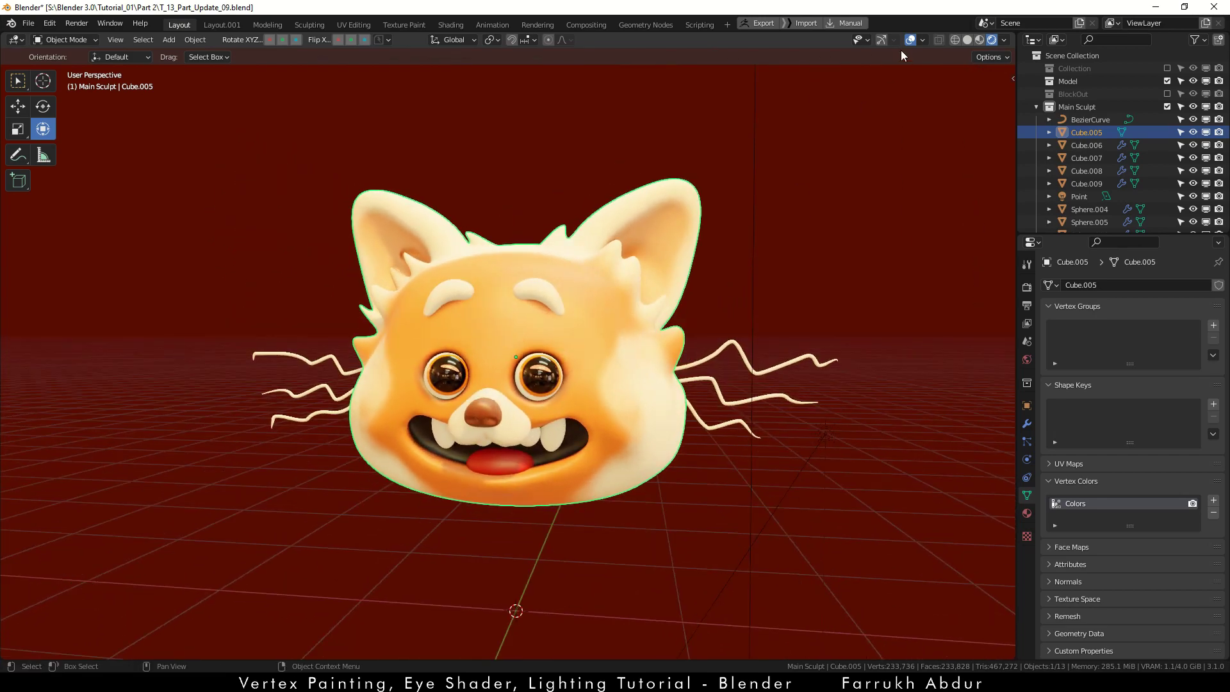